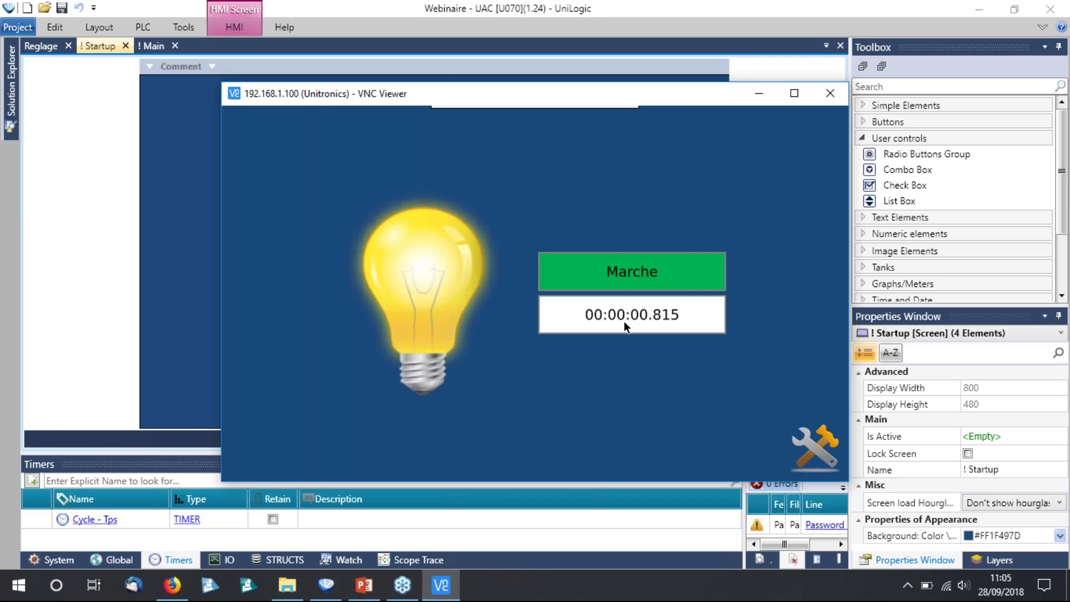
Set the HMI timer preset to 00:00:05.000 in setup mode.
click(823, 451)
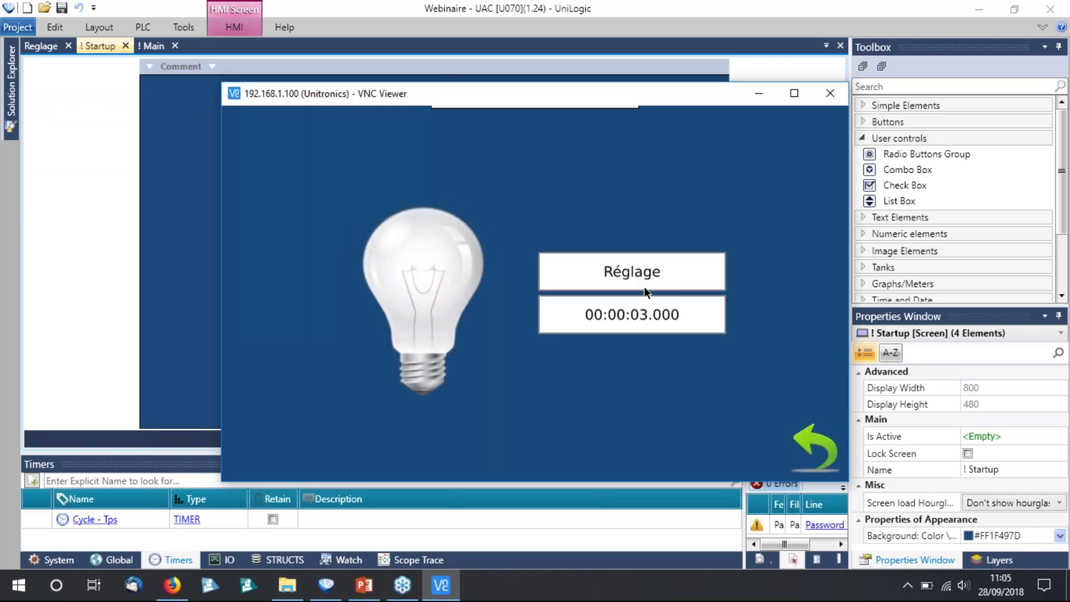
click(494, 323)
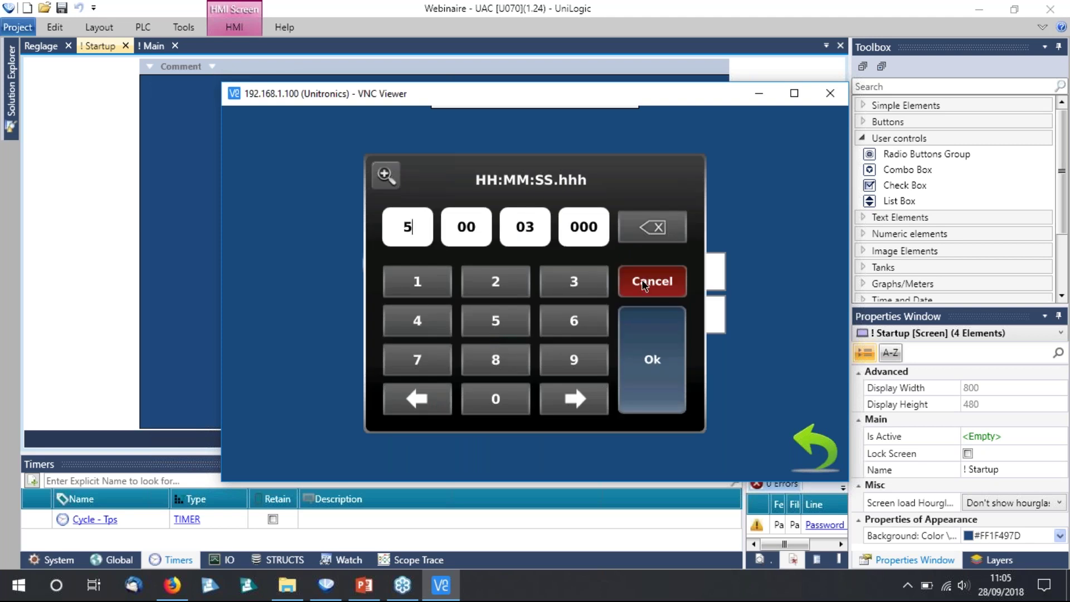
click(652, 231)
click(527, 231)
click(494, 323)
click(668, 365)
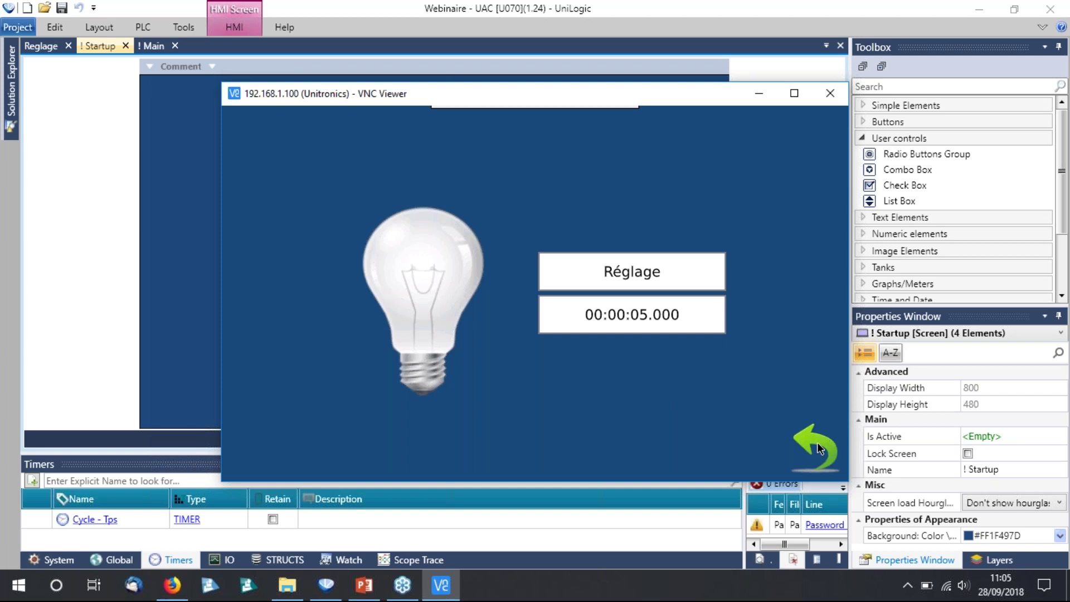
click(629, 279)
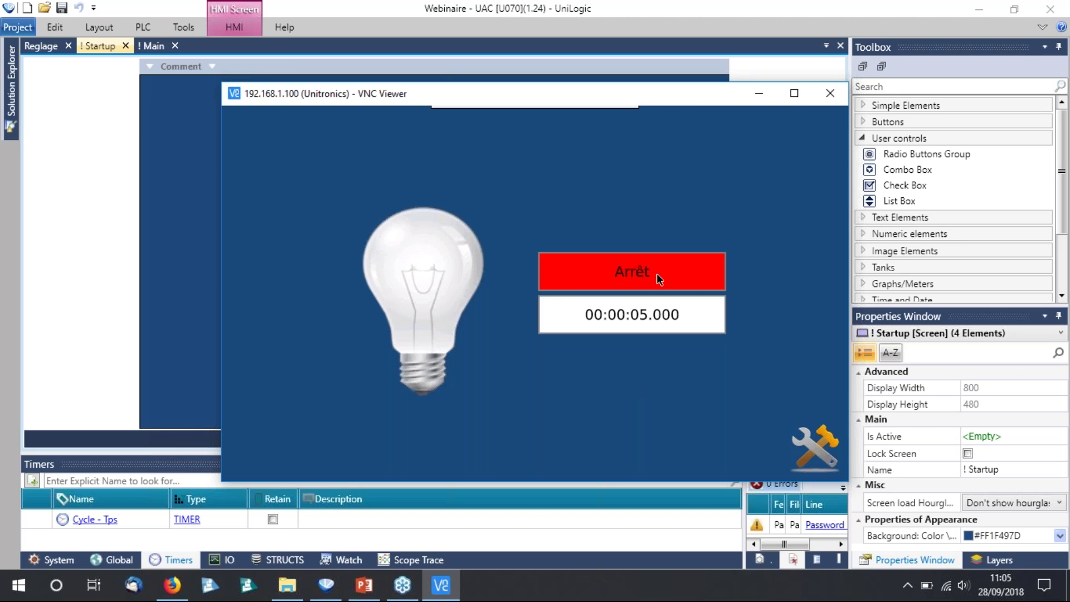
Run the lamp cycle to test the 5-second timer, then return to UniLogic.
click(652, 273)
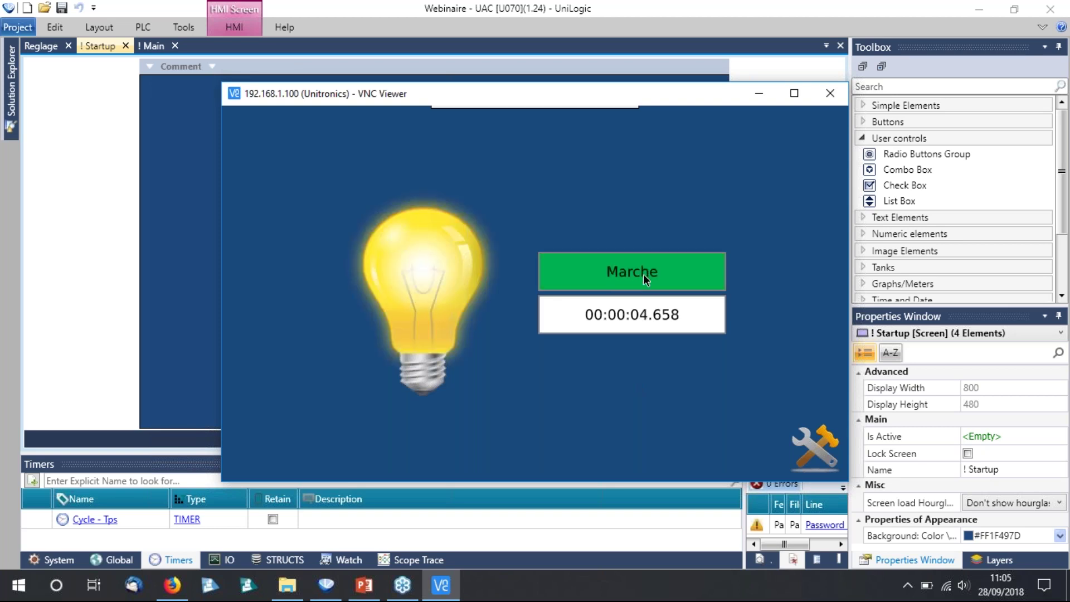
click(821, 446)
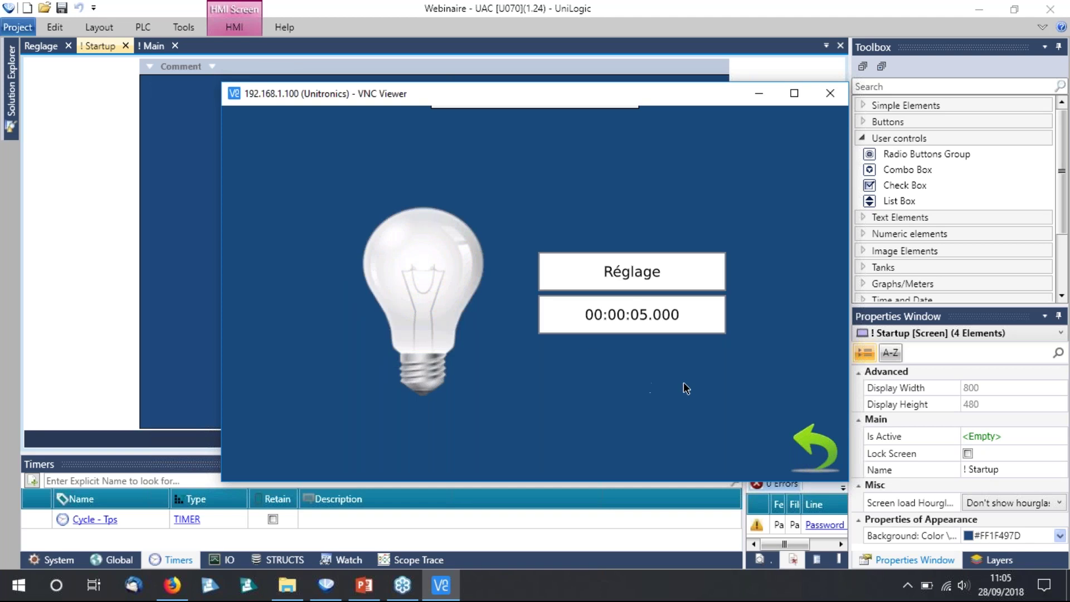
click(630, 322)
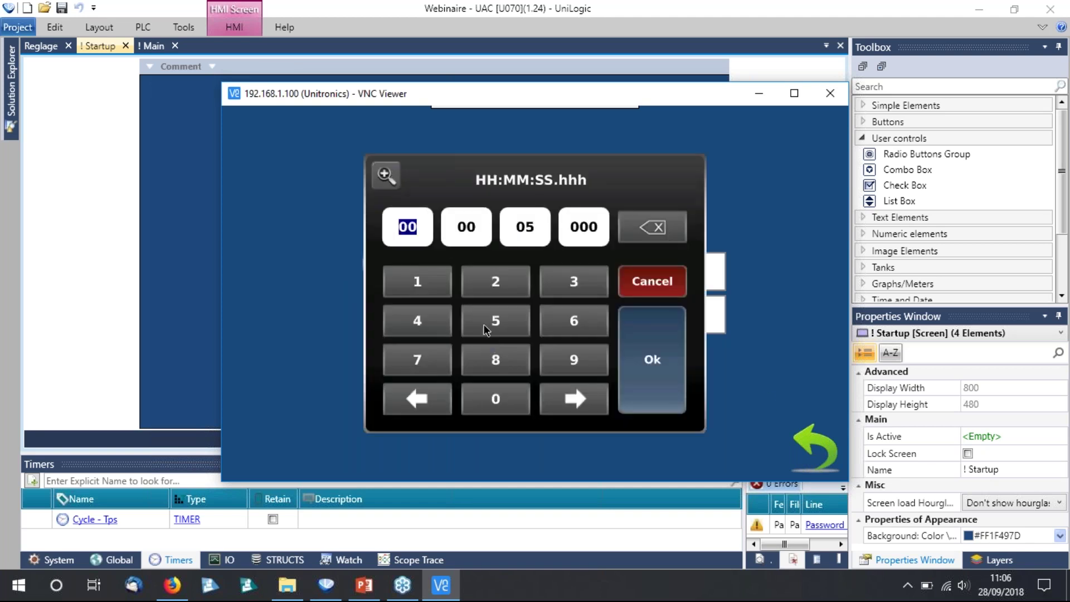
click(679, 289)
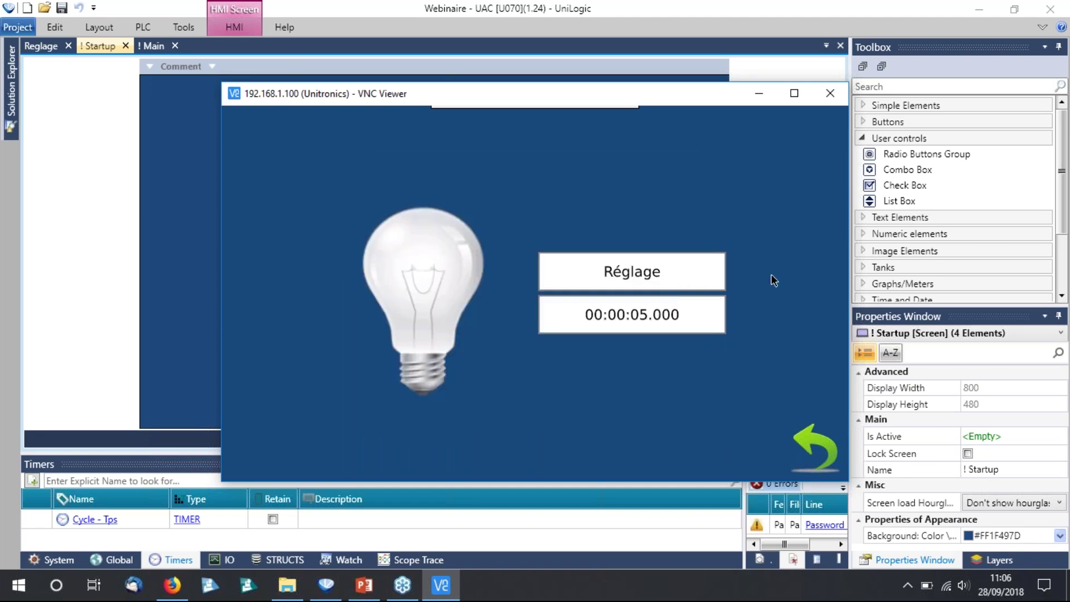
click(825, 448)
click(104, 153)
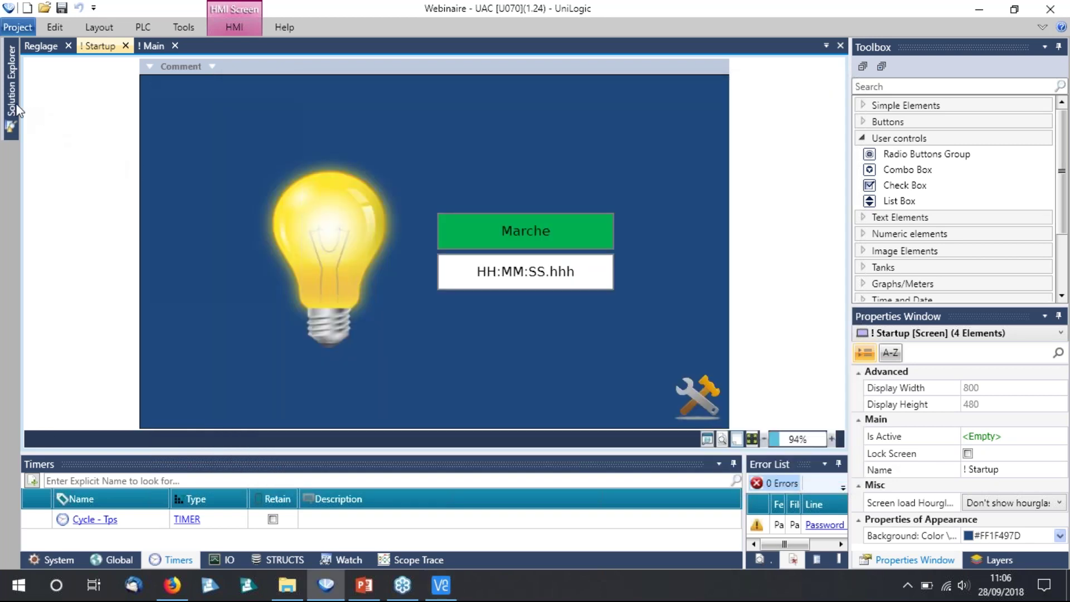
Collapse the solution tree, open User Access Control and enable it for the project.
mouse_move(12, 103)
right_click(152, 84)
click(205, 109)
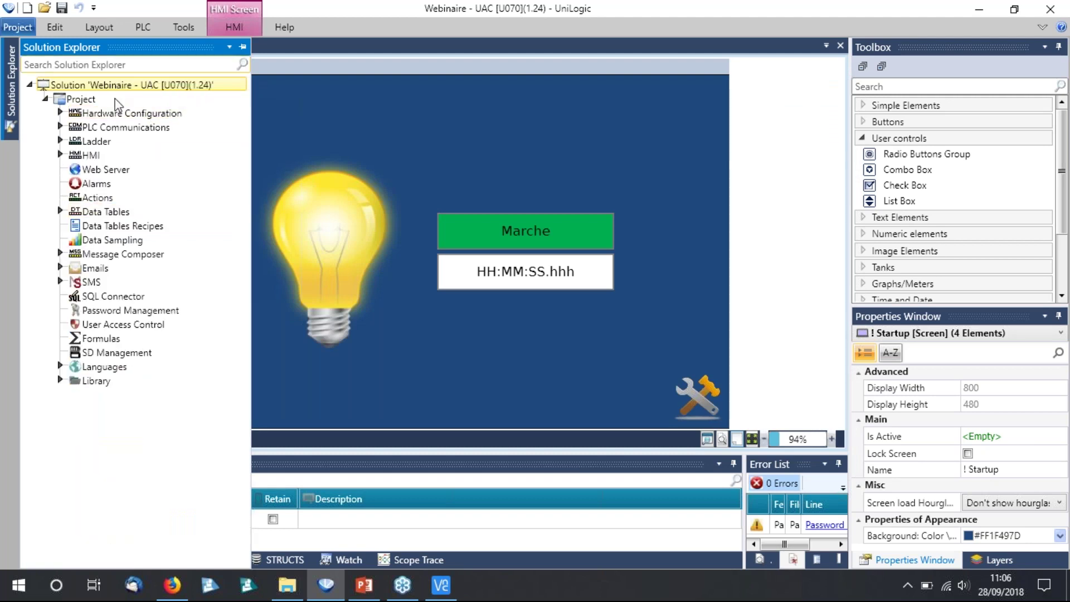
double_click(149, 325)
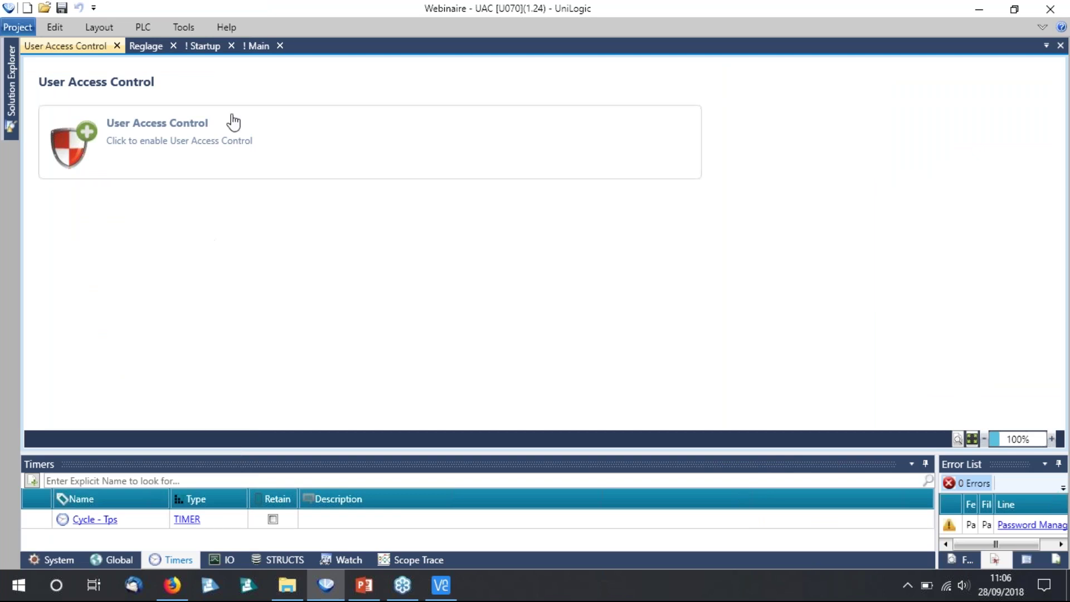
click(84, 149)
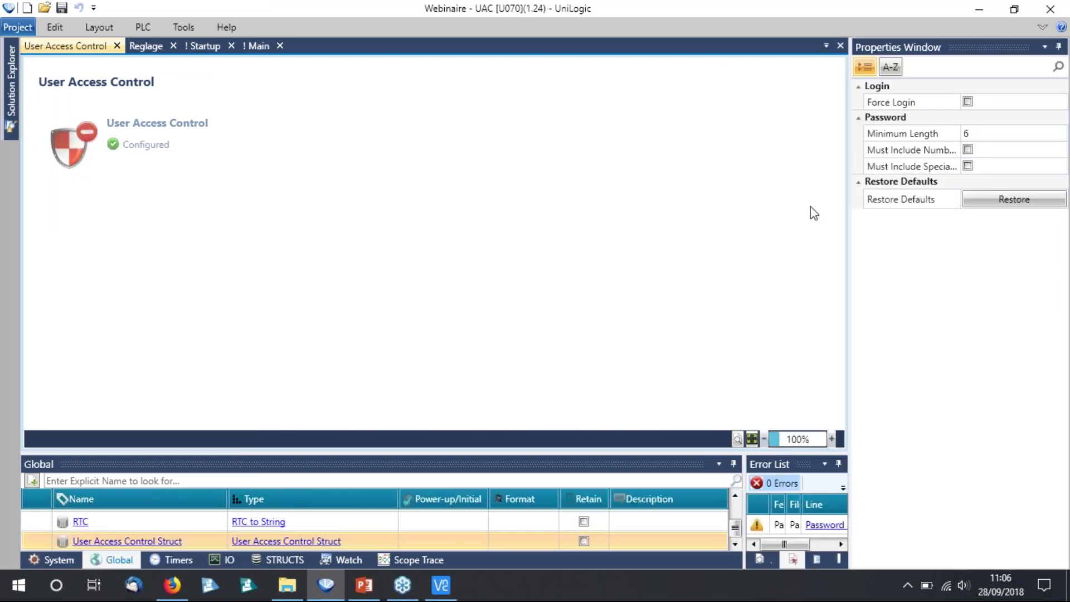
Review password rules, keeping minimum length 6 with numbers not required, then show the project tree.
drag(851, 142, 803, 136)
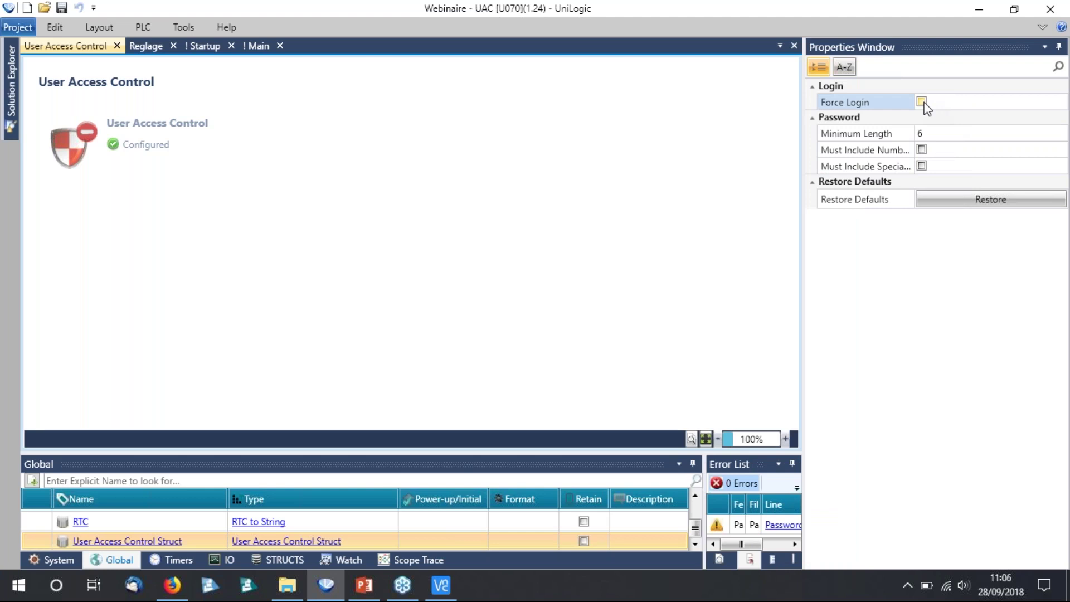
drag(915, 104, 927, 104)
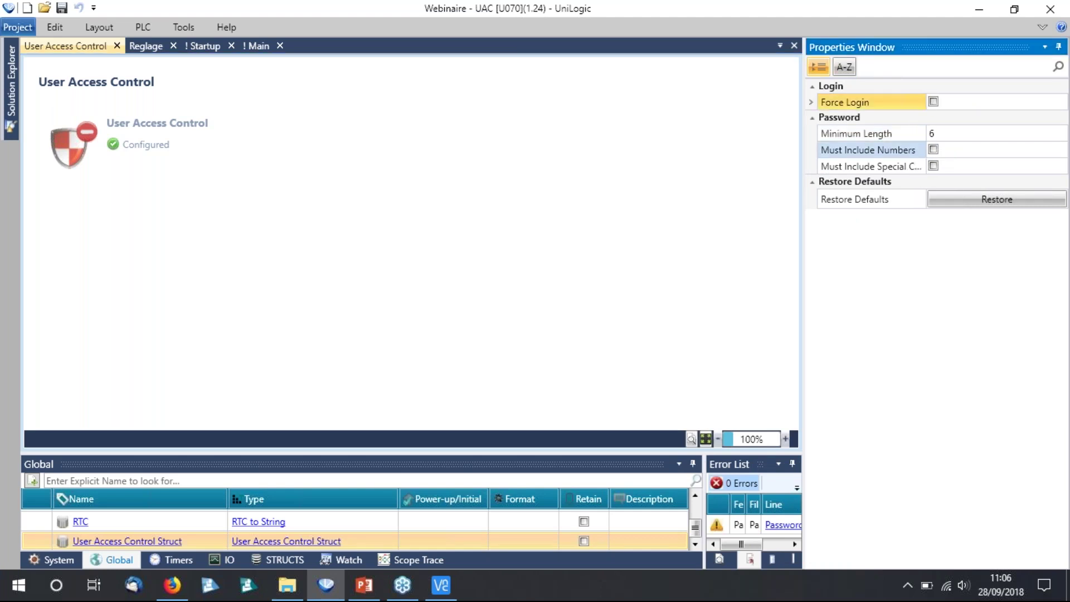
click(940, 135)
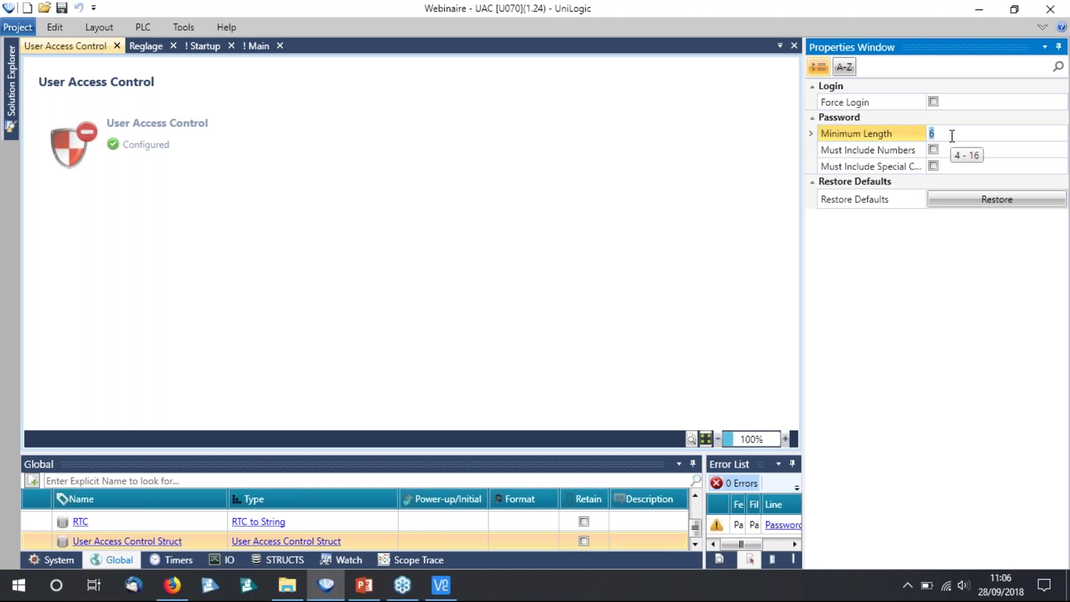
click(951, 150)
click(934, 150)
click(934, 153)
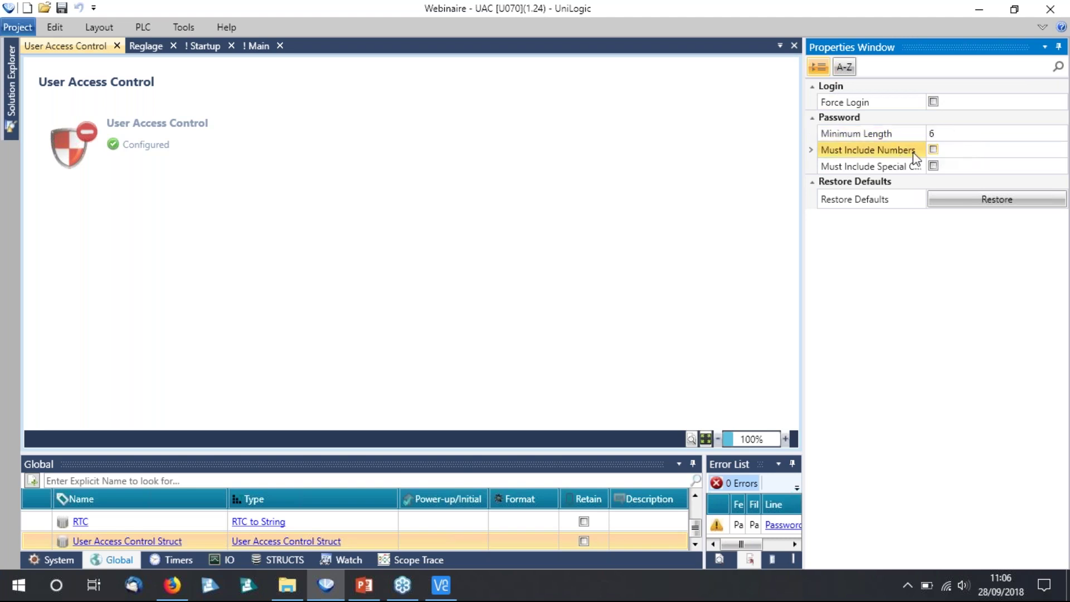
mouse_move(896, 168)
click(440, 256)
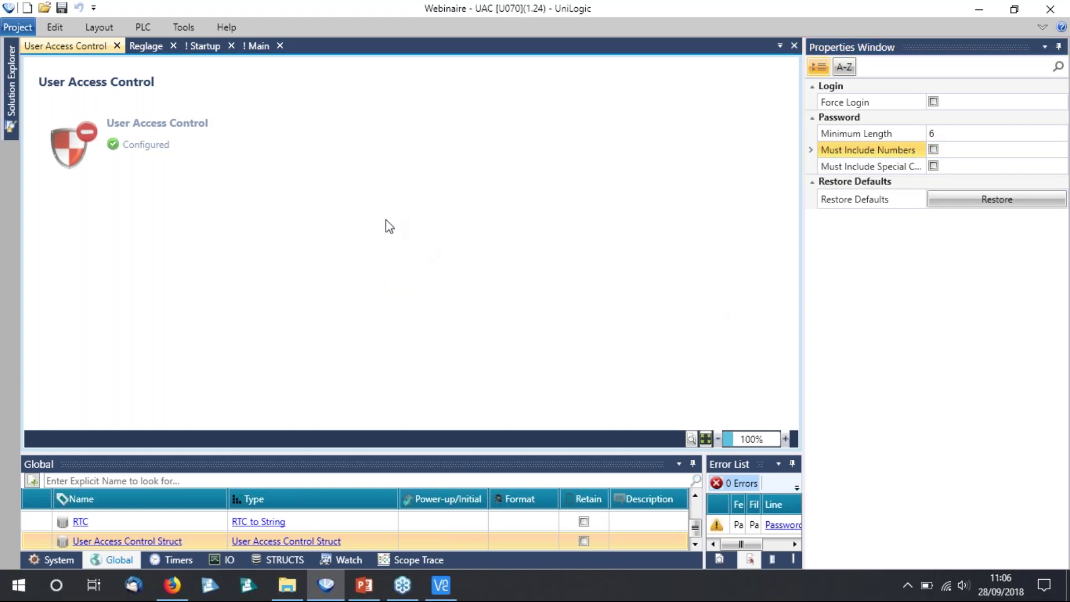
click(11, 112)
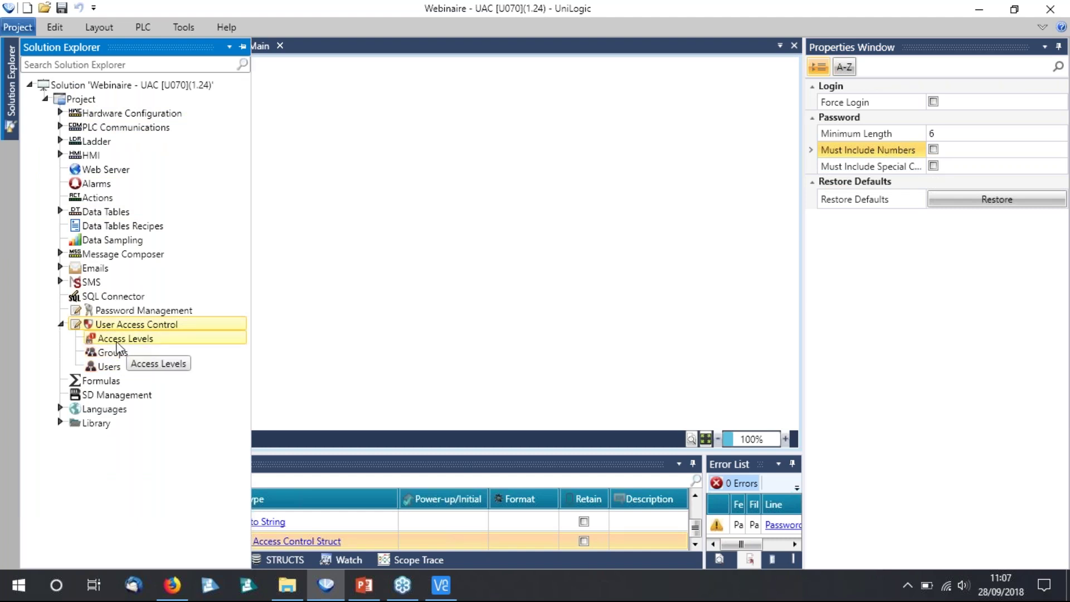
Open Access Levels, then the Groups table listing Operator, Manager and Admin.
double_click(123, 341)
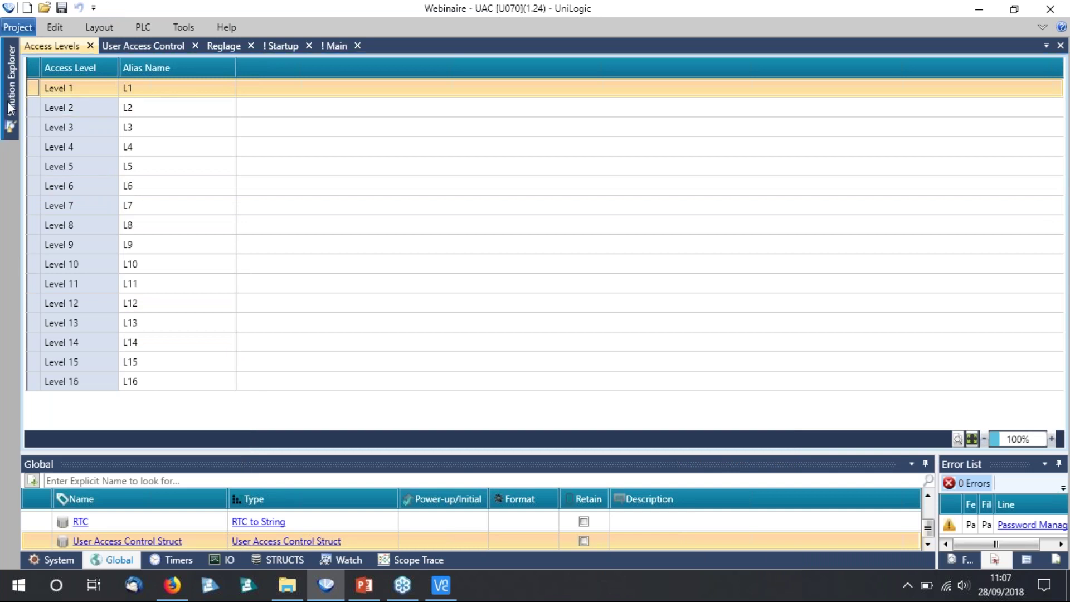
mouse_move(10, 84)
click(119, 353)
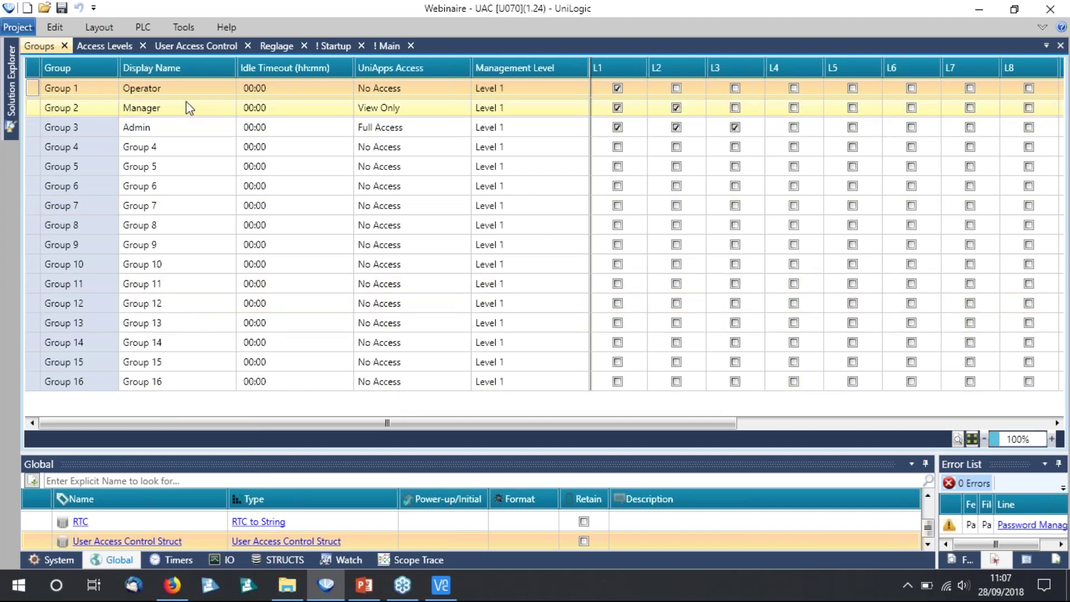
Give the Manager and Admin groups level L1 access.
click(618, 108)
mouse_move(586, 181)
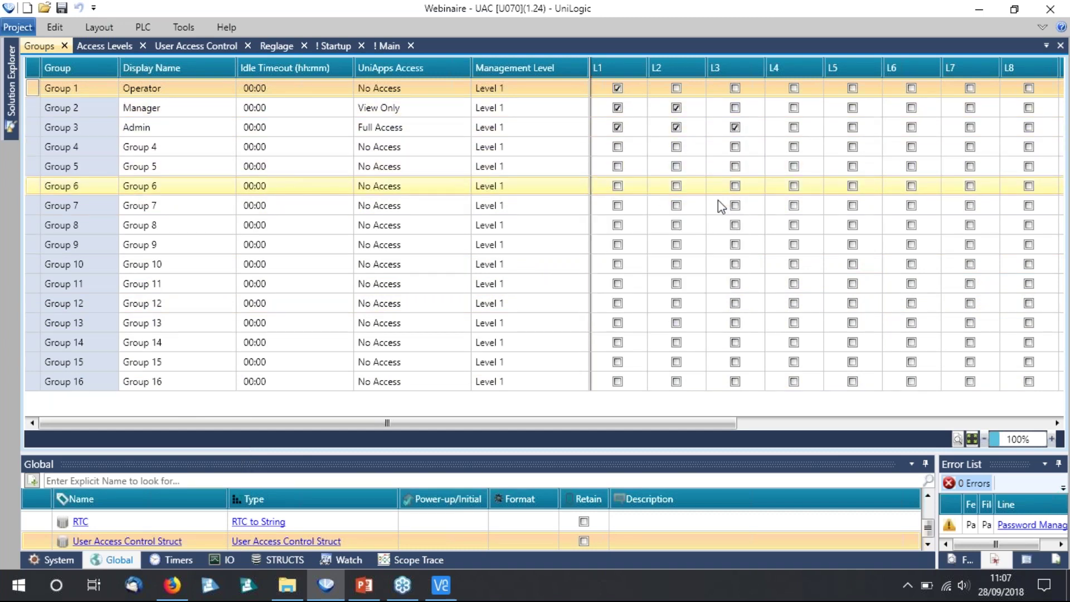
click(618, 127)
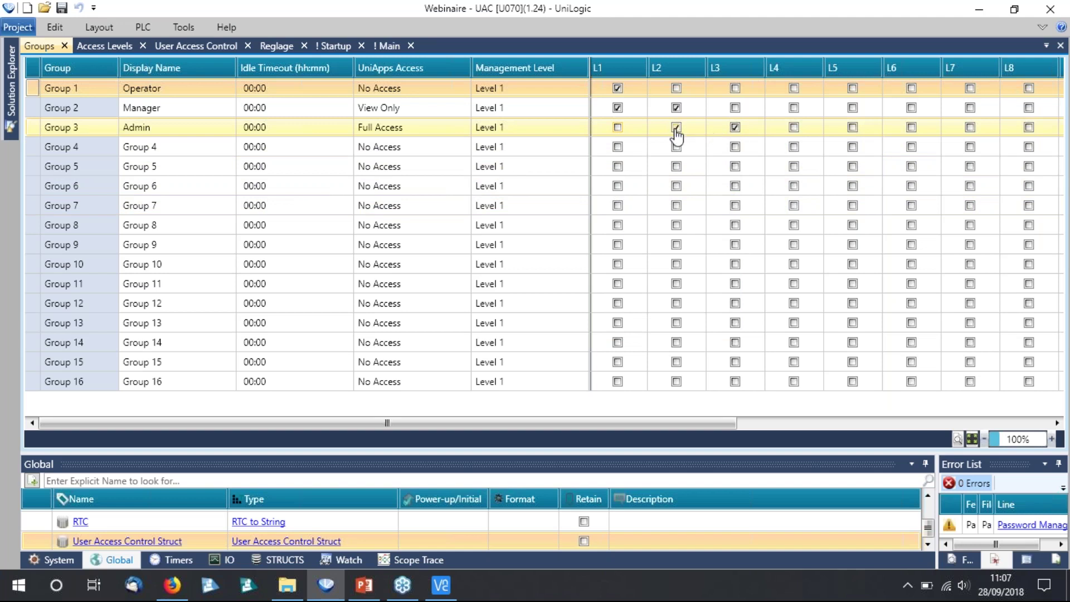
click(617, 127)
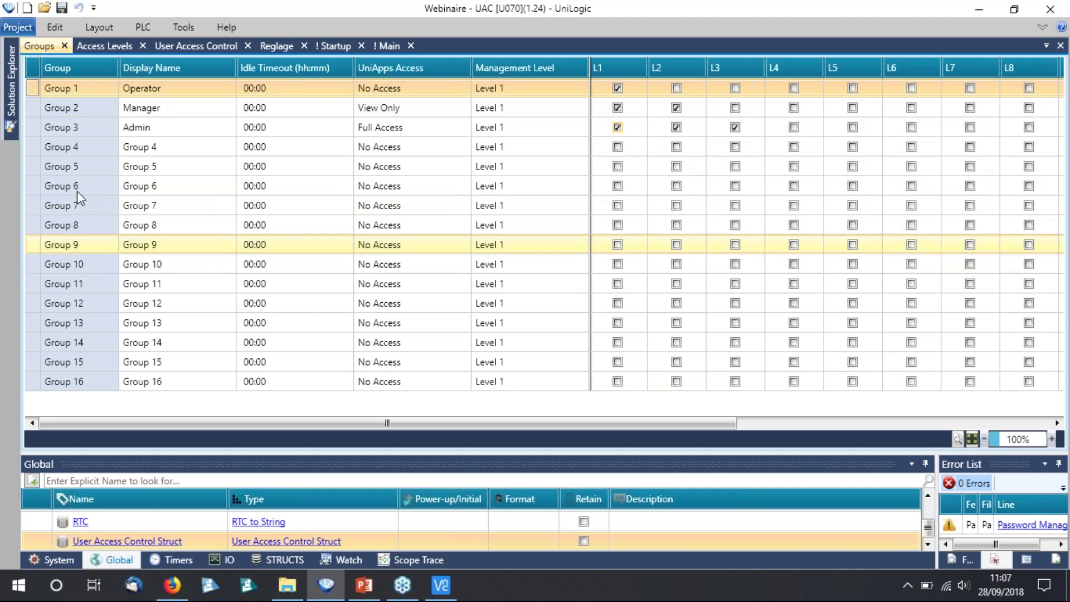
click(69, 154)
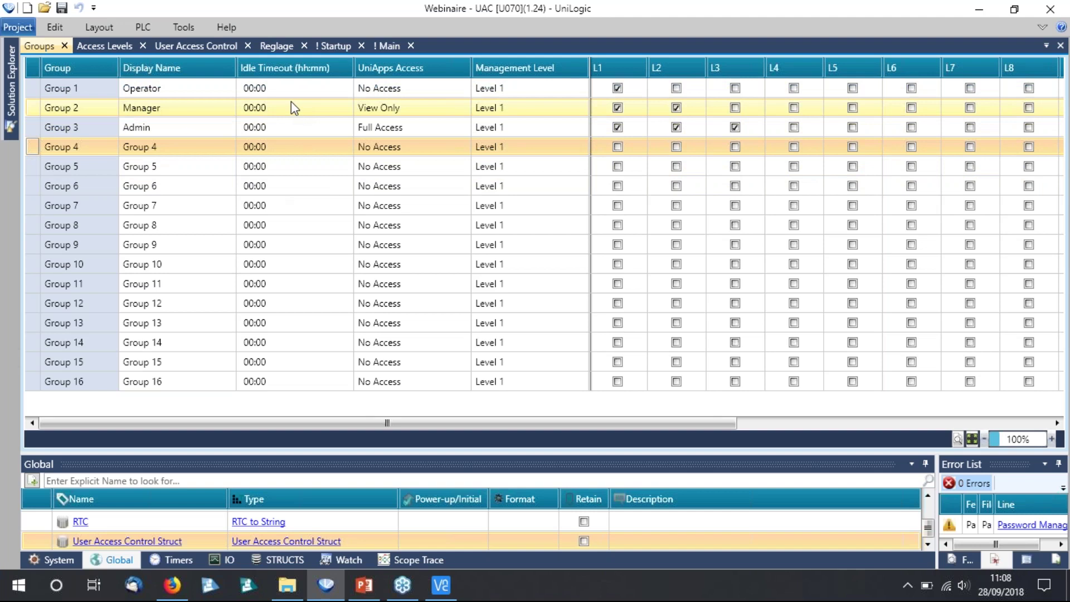
Change the Admin group's idle timeout to 00:05.
double_click(275, 129)
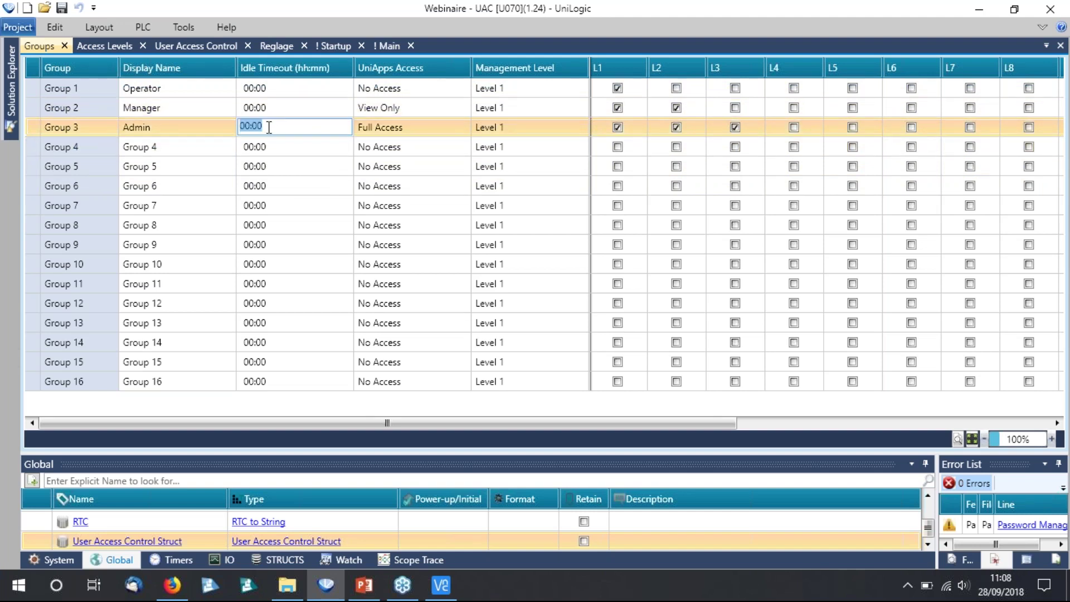
click(267, 128)
text(5)
key(Return)
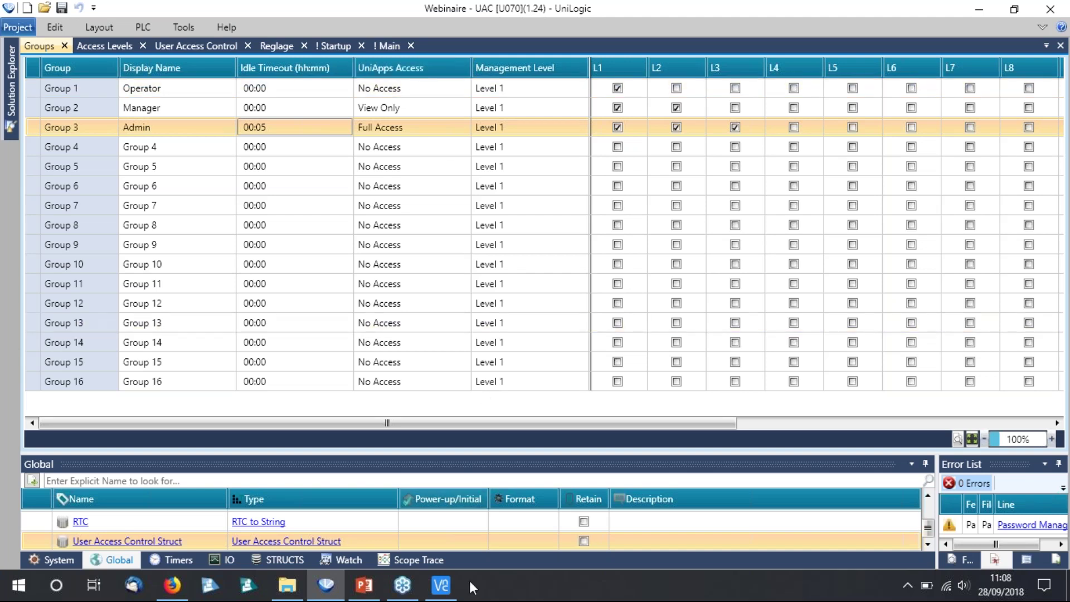
click(441, 585)
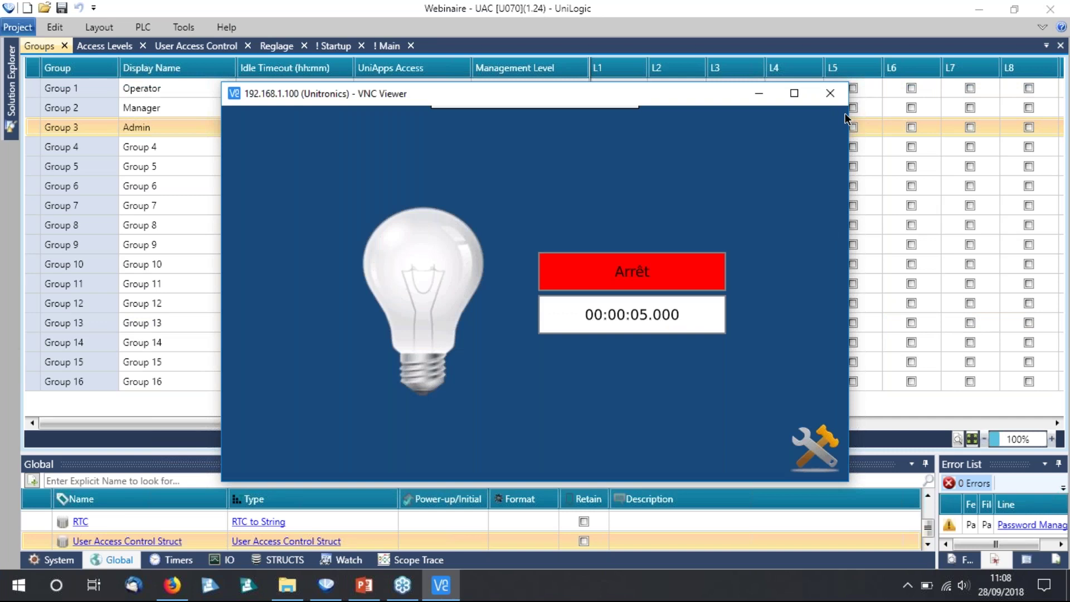
click(828, 139)
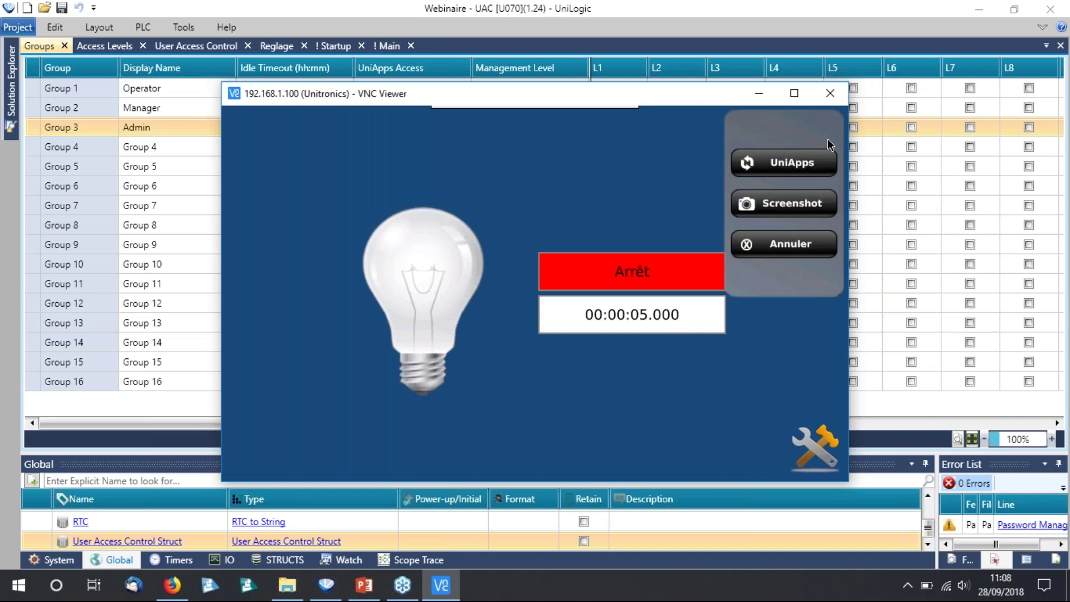
click(799, 165)
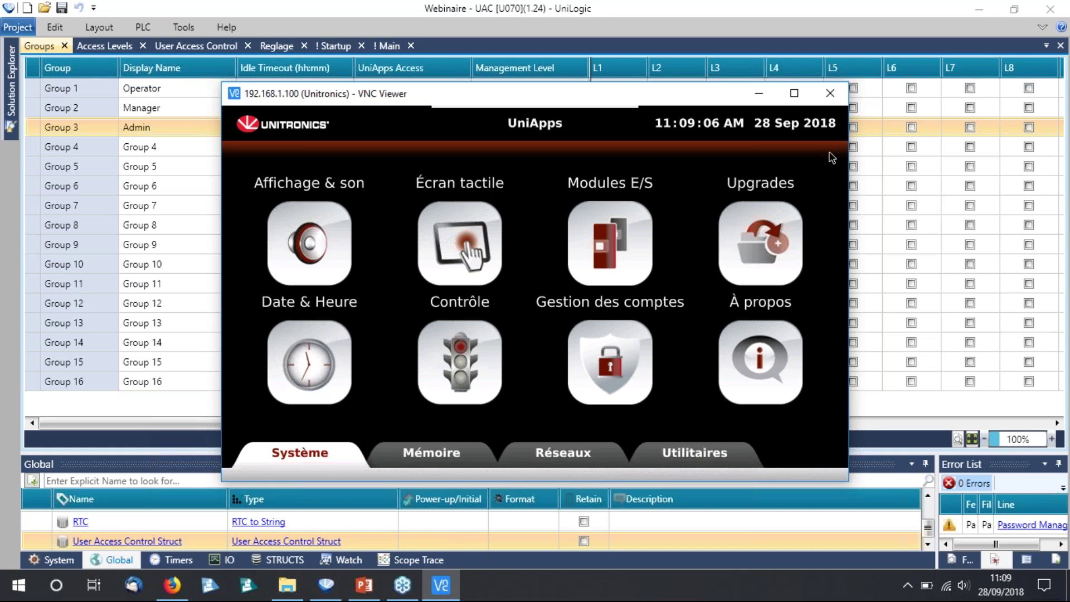
click(845, 118)
click(811, 168)
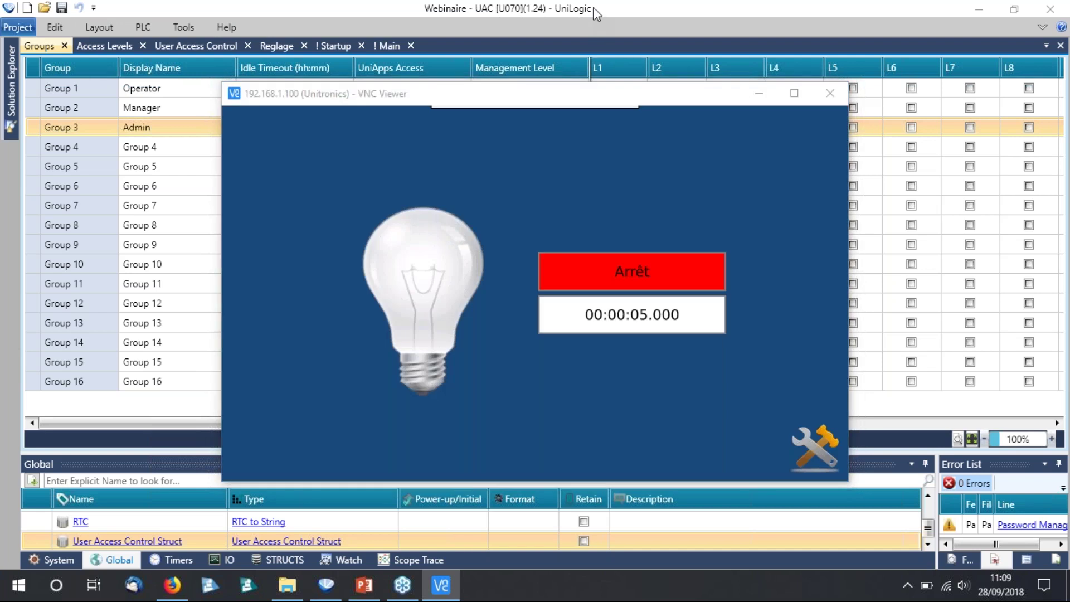
click(592, 25)
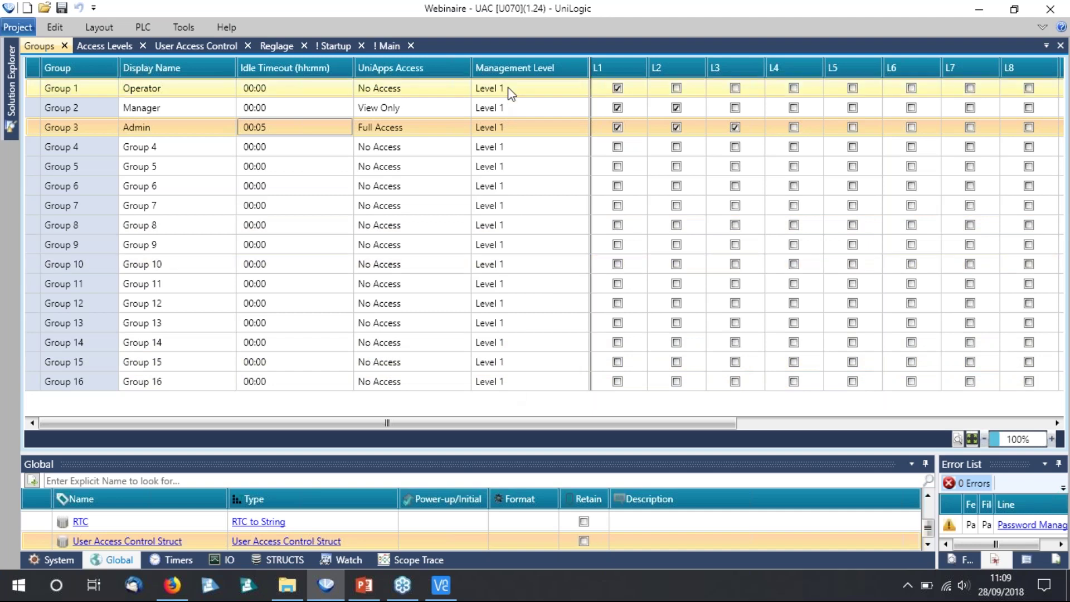
Set Group 2 (Manager) to management Level 2.
mouse_move(508, 89)
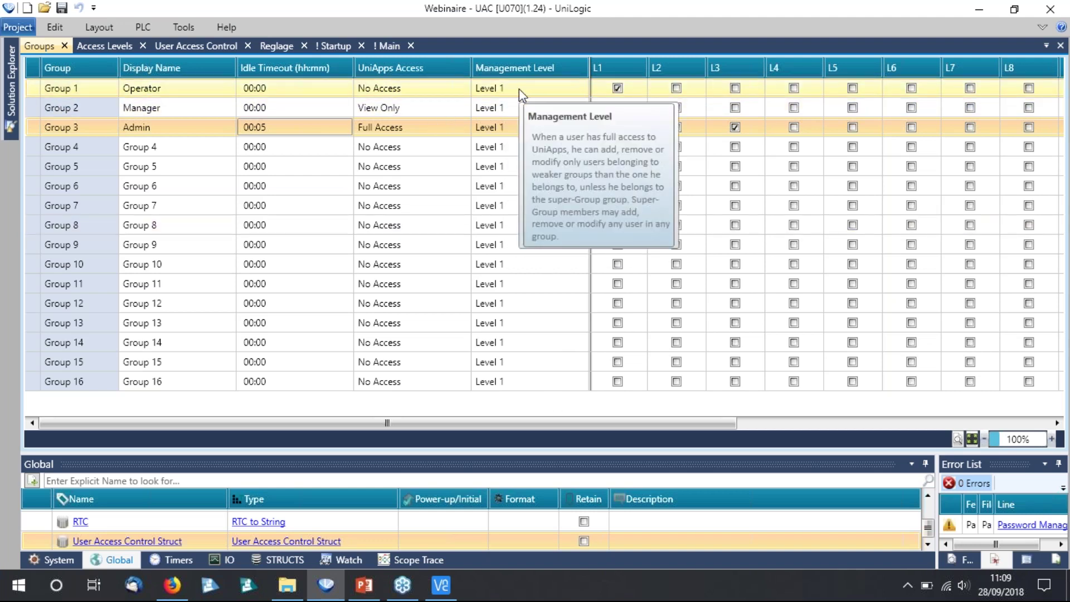
click(509, 107)
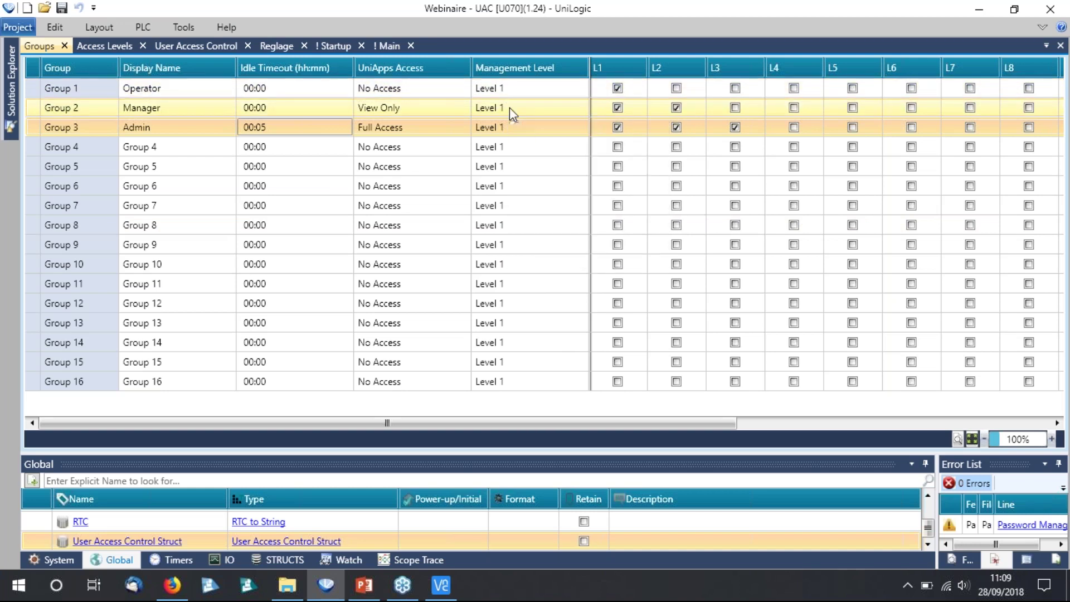
click(509, 107)
click(506, 159)
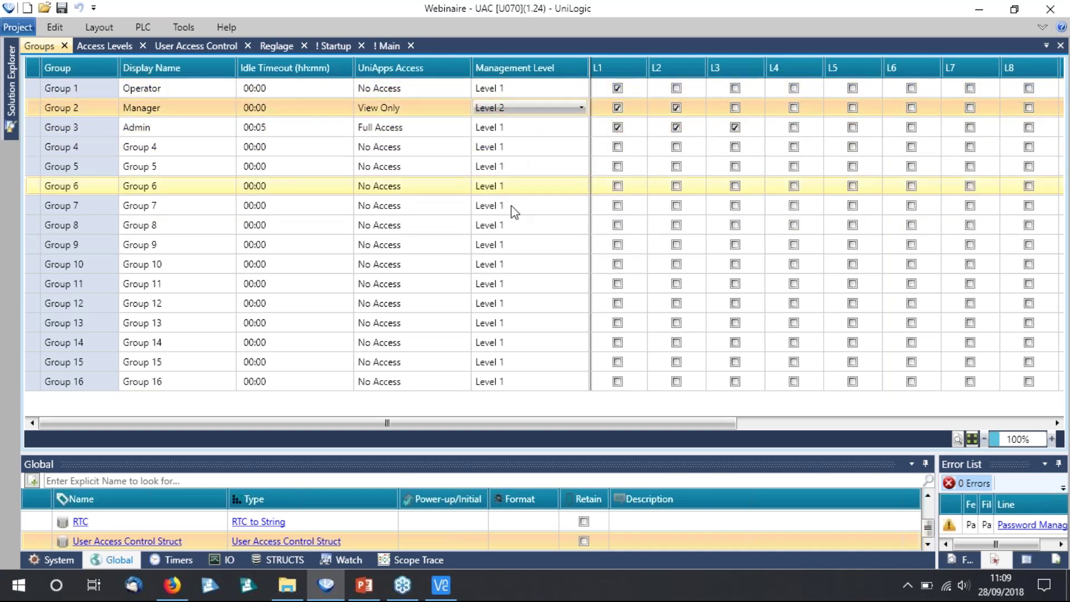
Make Group 3 (Admin) a Super Group in its management level.
click(512, 127)
click(511, 125)
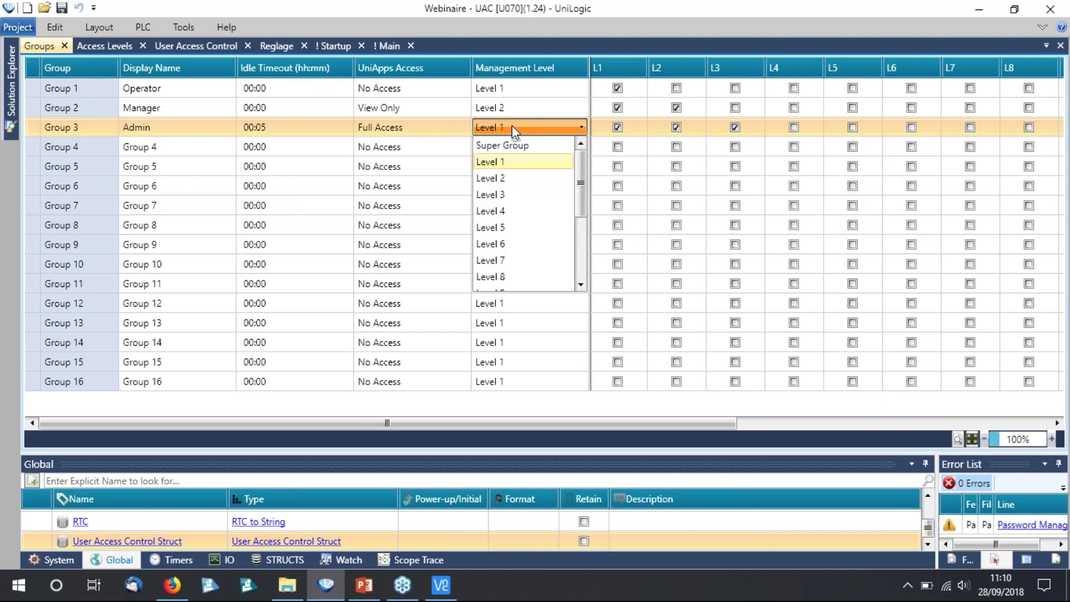
click(504, 194)
click(33, 128)
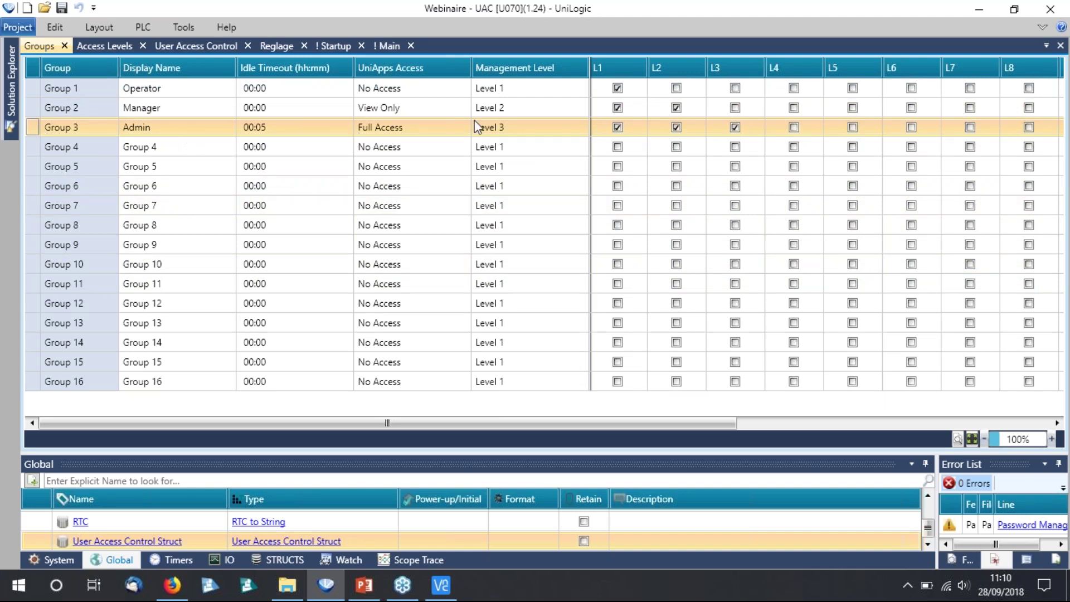
mouse_move(523, 128)
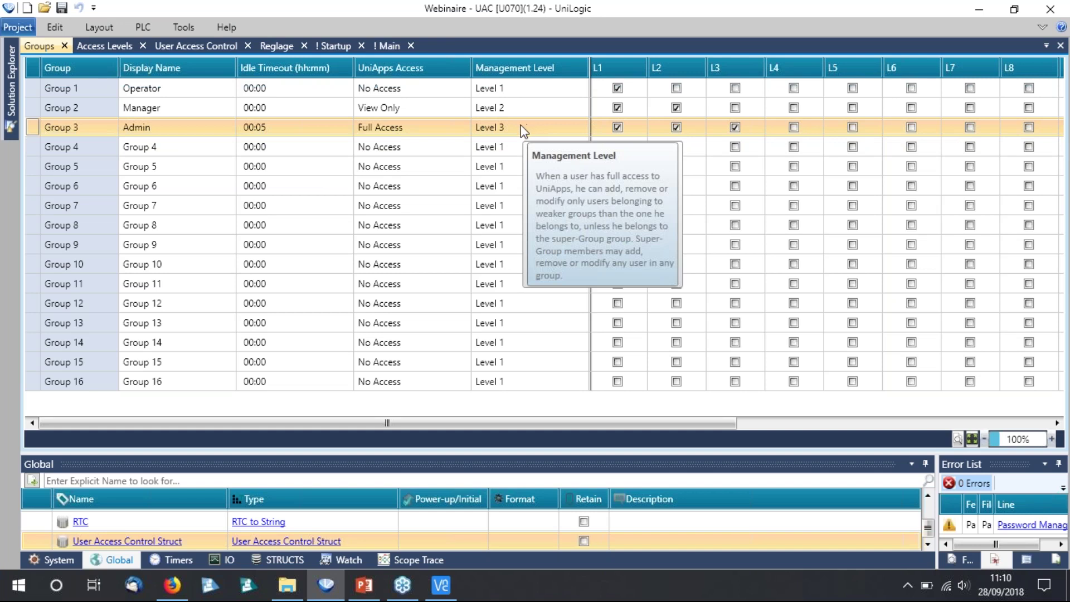
click(521, 127)
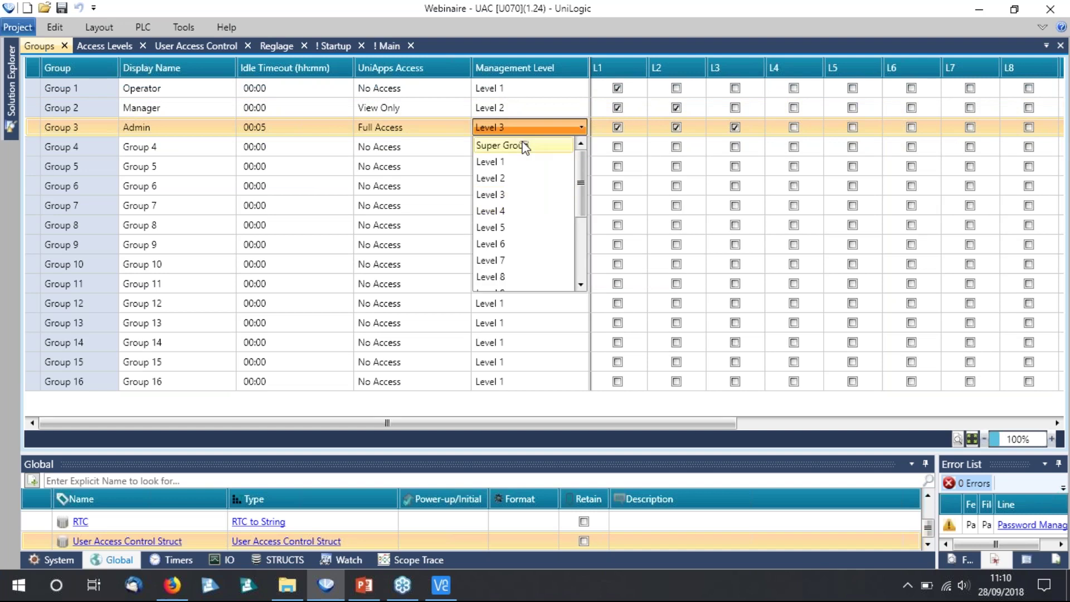
click(514, 143)
click(526, 410)
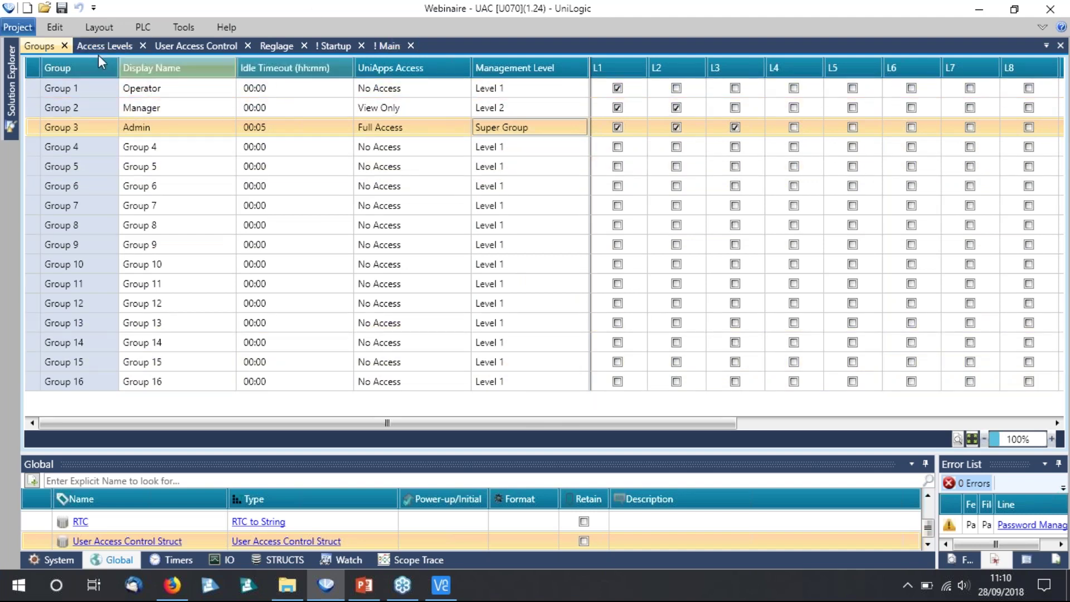
Open the Users list, add new user rows and delete the extra User4.
click(12, 101)
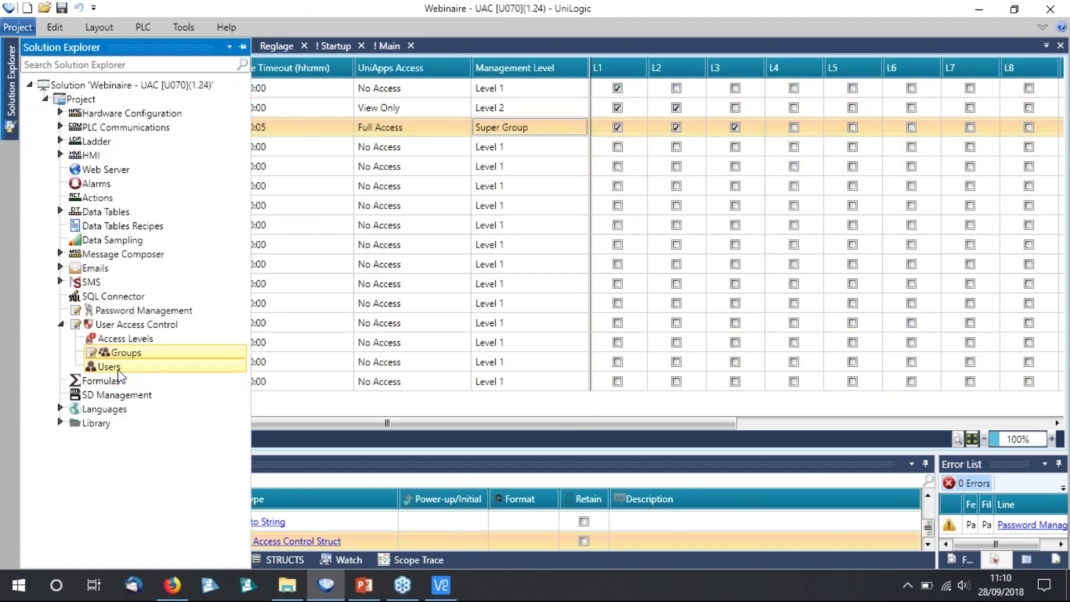
double_click(108, 366)
click(56, 88)
click(56, 88)
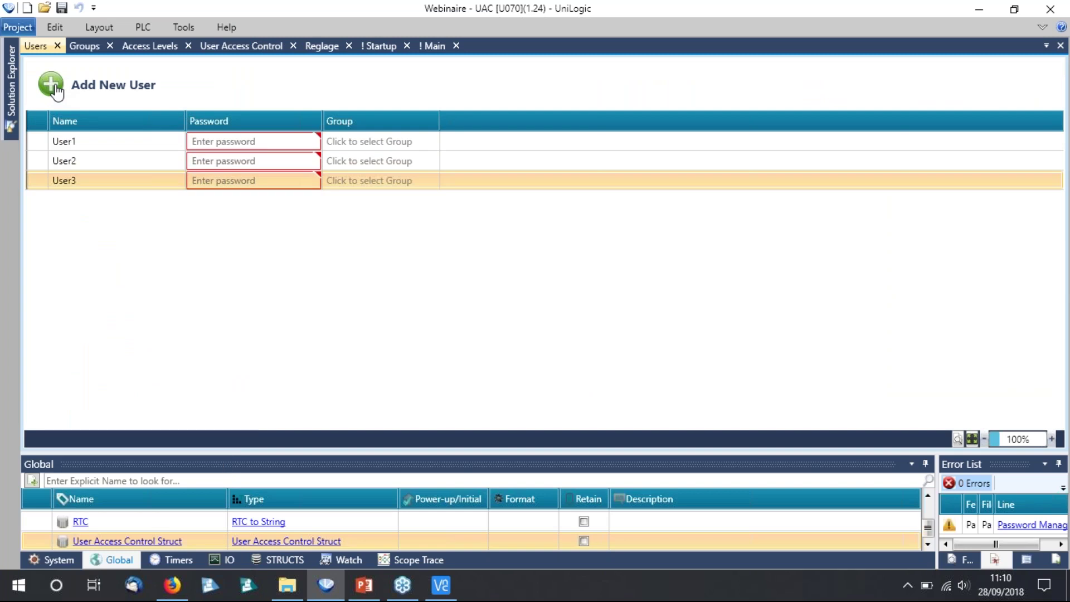
click(56, 88)
click(56, 87)
key(Delete)
click(541, 322)
Rename User1, give it a password and assign it to the Operator group.
click(86, 142)
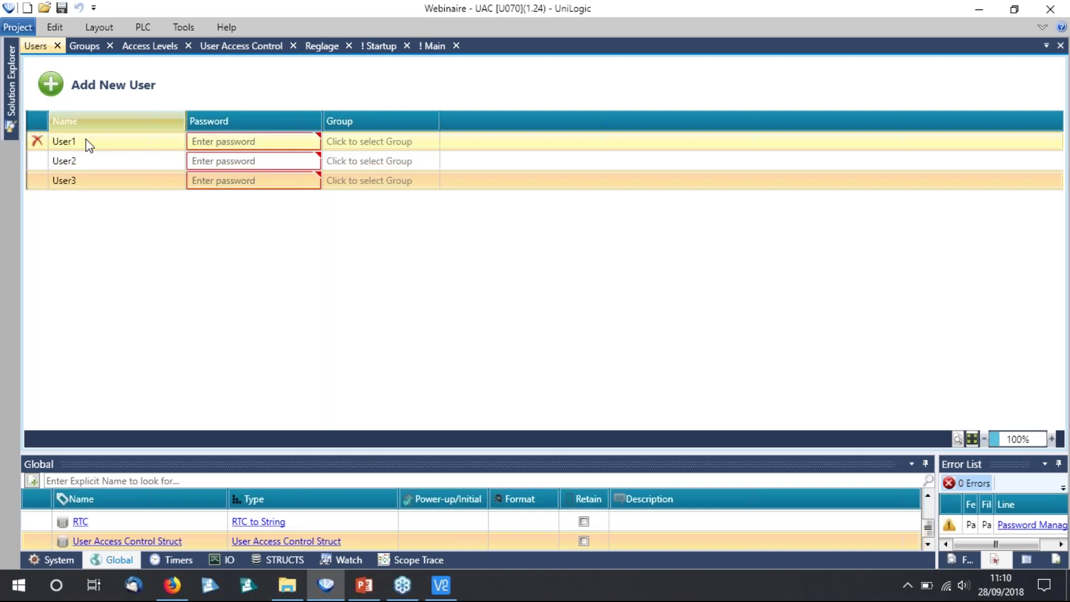
click(90, 139)
text(Marc)
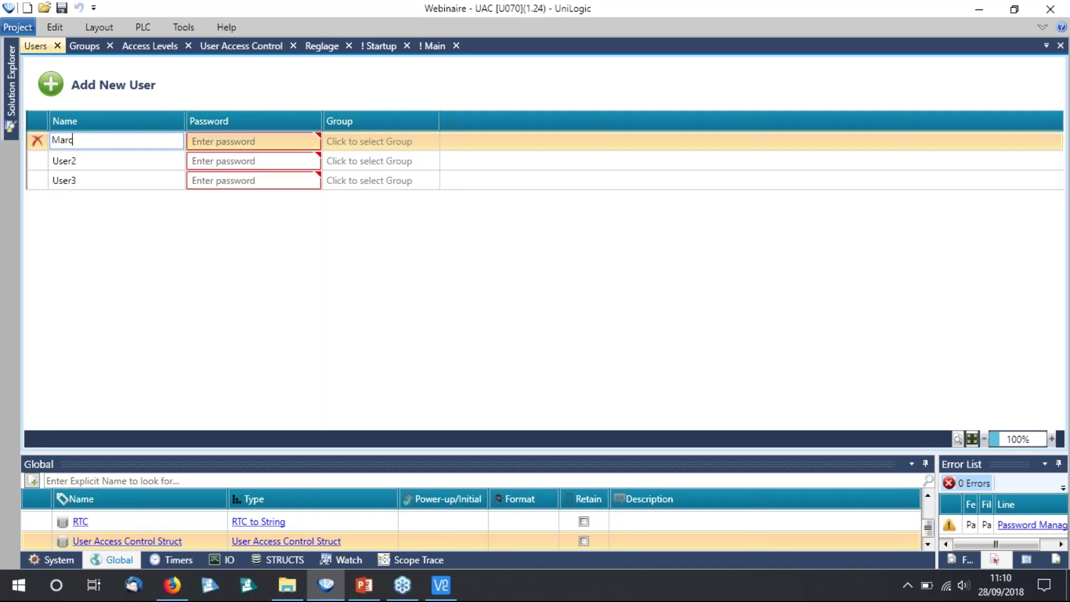
click(115, 195)
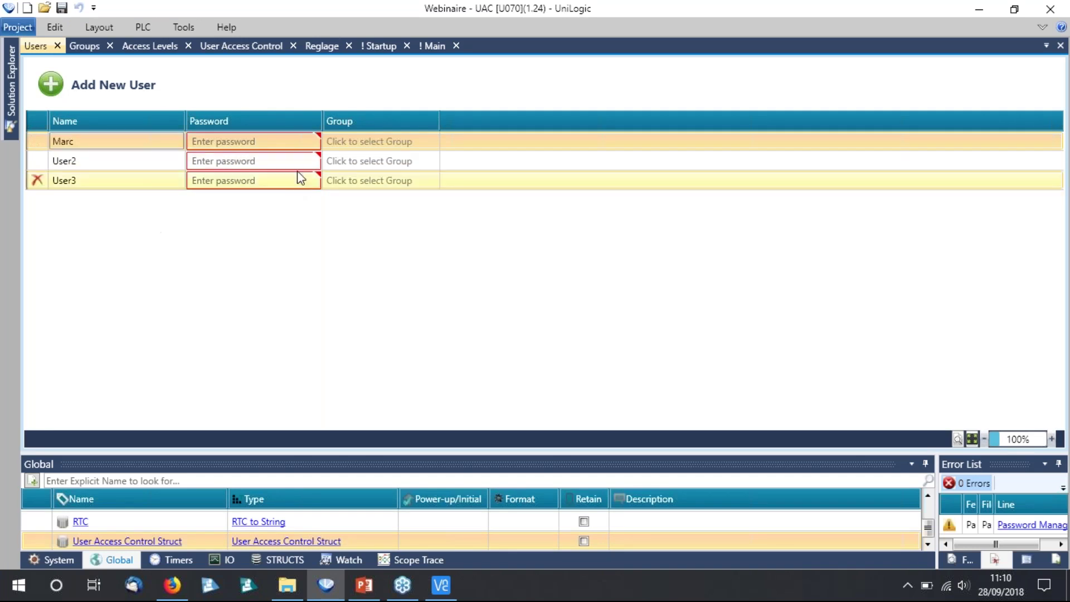
click(240, 142)
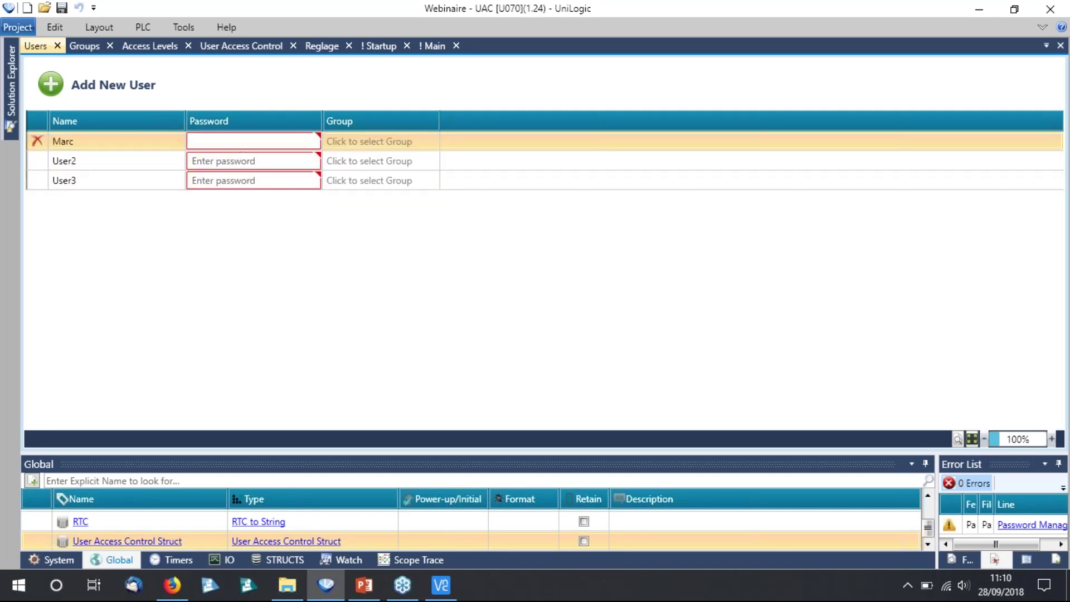
text(123456)
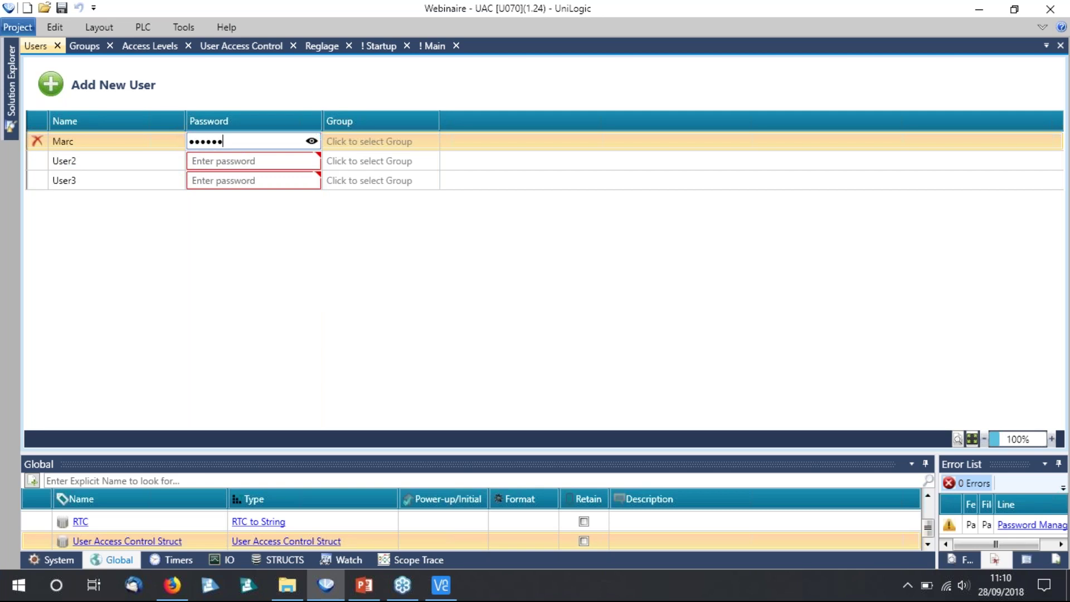
click(312, 141)
click(378, 143)
click(373, 144)
click(368, 157)
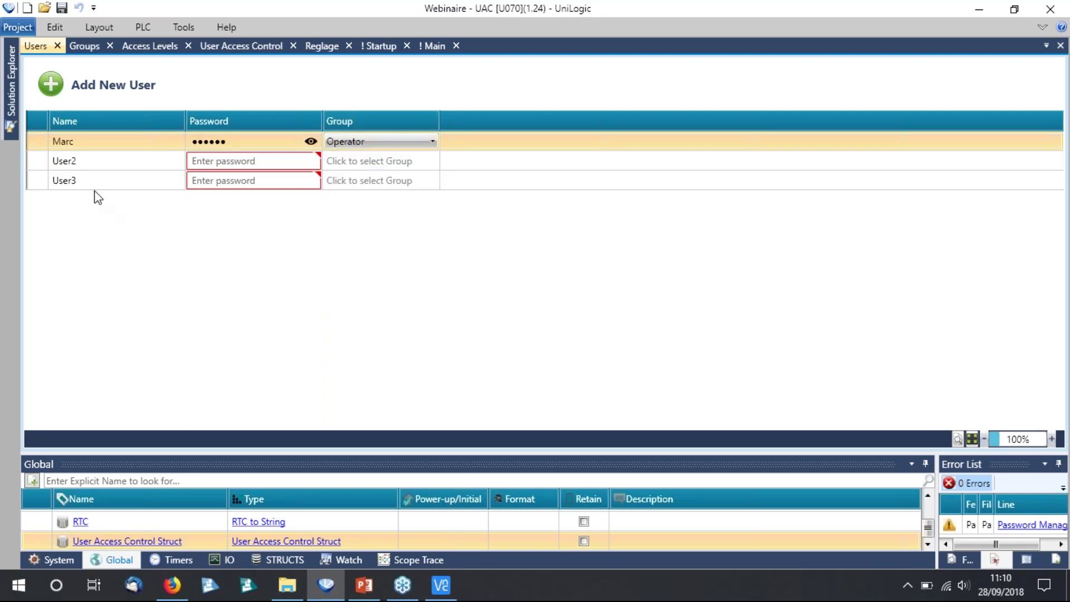
Rename User2, assign it to the Manager group and give it a password.
click(92, 161)
text(Julie)
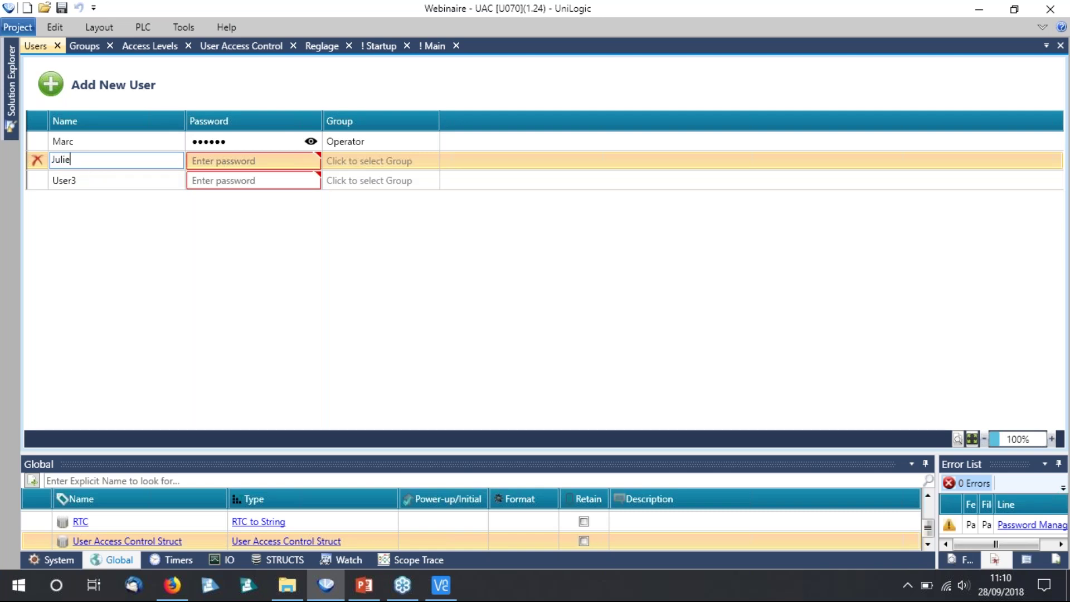
click(235, 165)
click(372, 166)
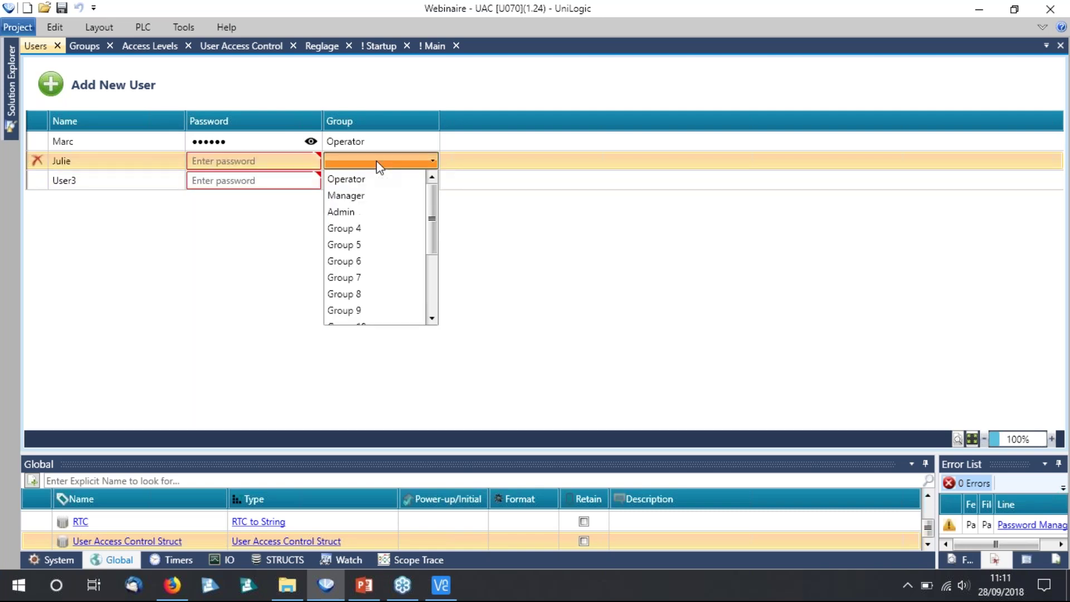
click(359, 196)
click(217, 166)
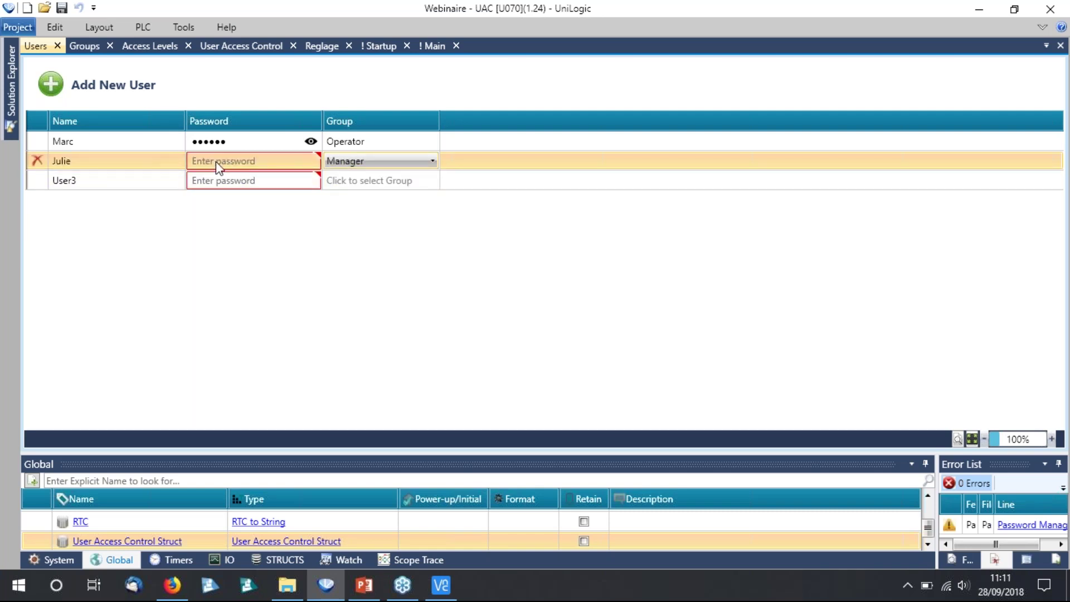
text(123456)
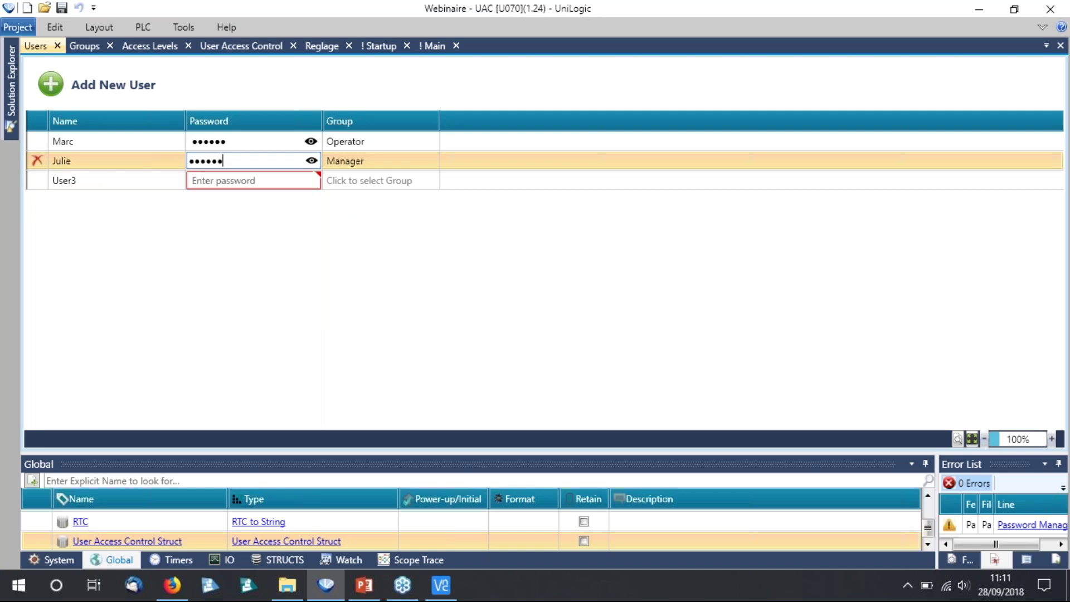
Rename User3, assign it to the Admin group and give it a password.
click(83, 181)
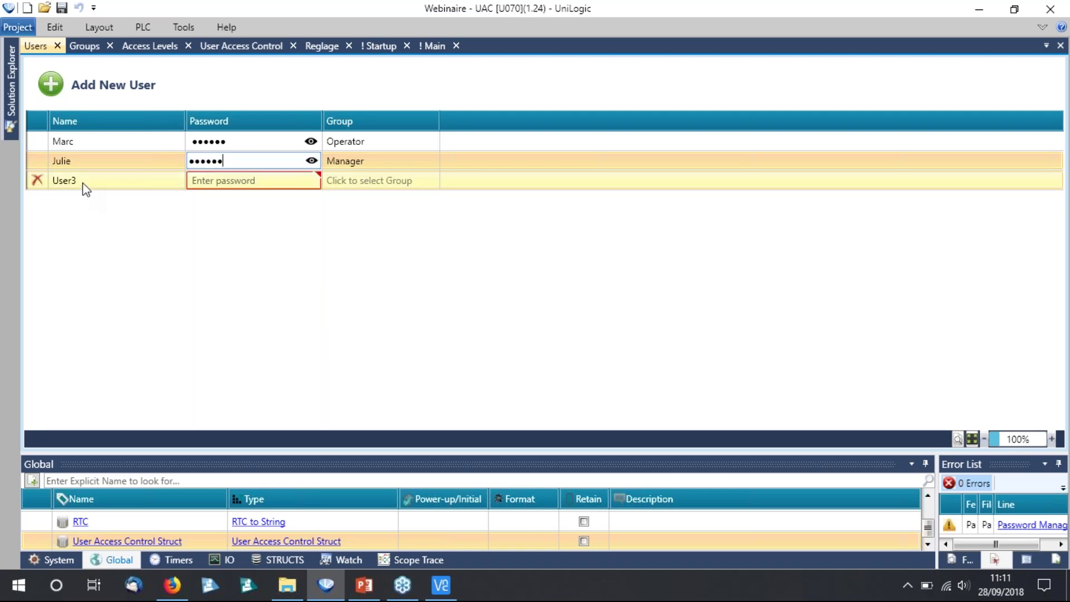
text(Lionel)
click(390, 181)
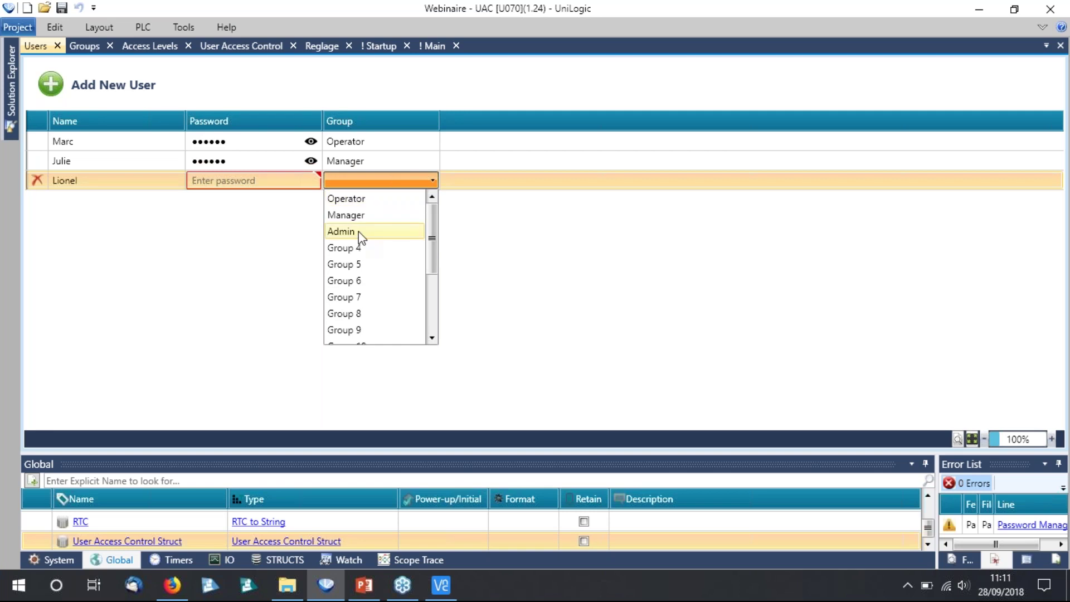
click(358, 232)
click(228, 181)
text(123456)
click(311, 180)
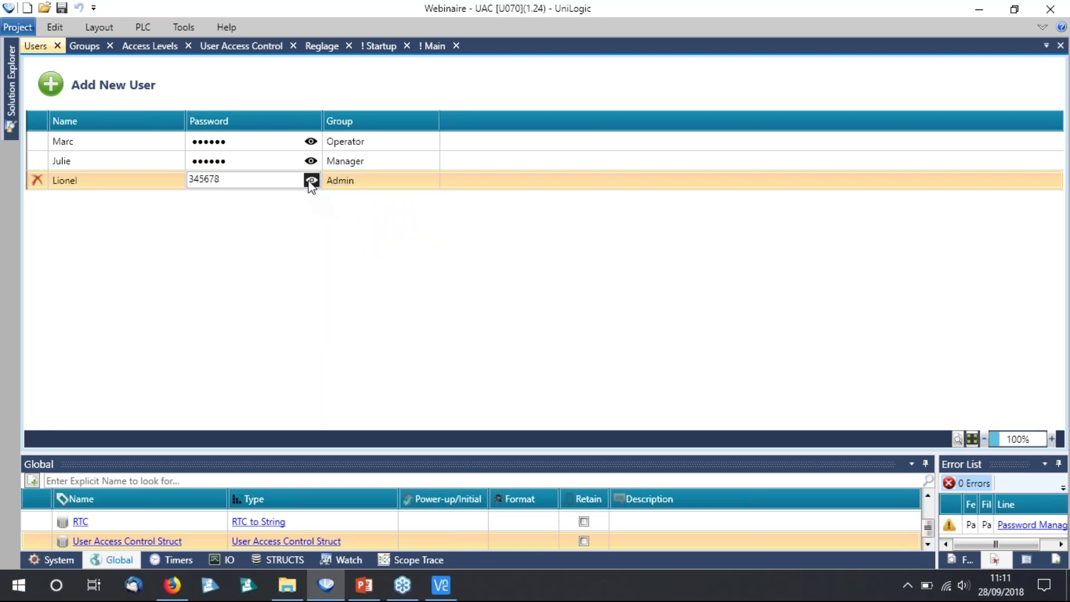
Delete the accidentally added extra user row and go back to the Groups table.
click(51, 84)
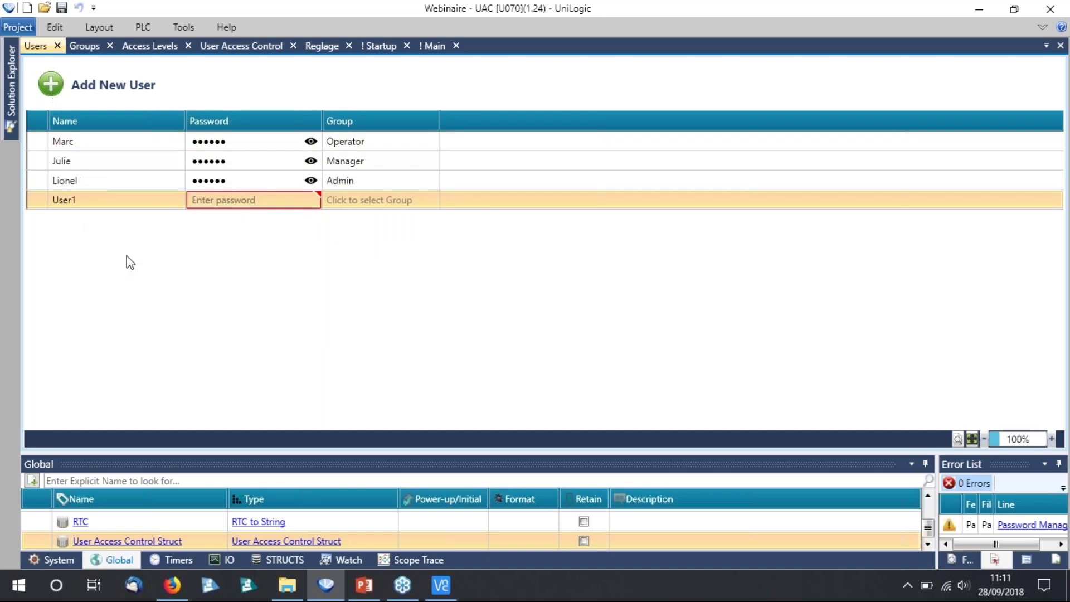
click(111, 200)
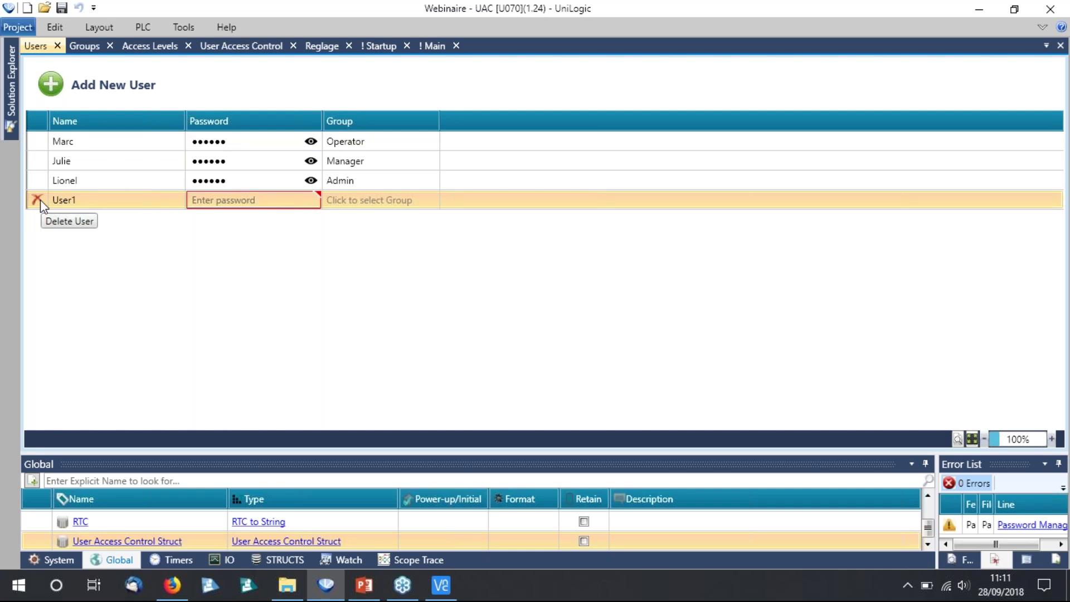
click(38, 200)
click(545, 324)
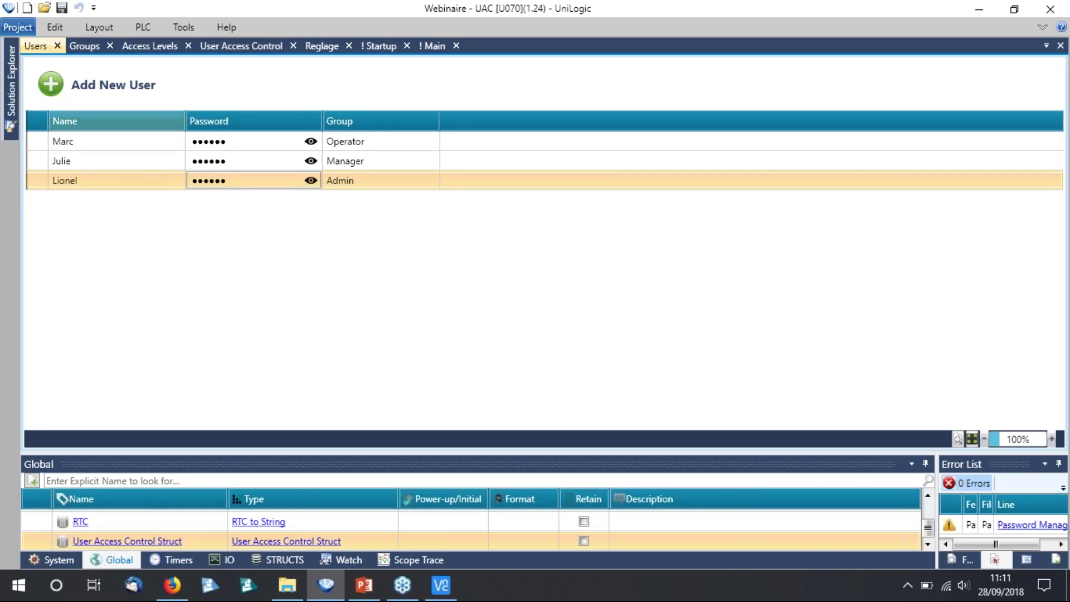
click(91, 49)
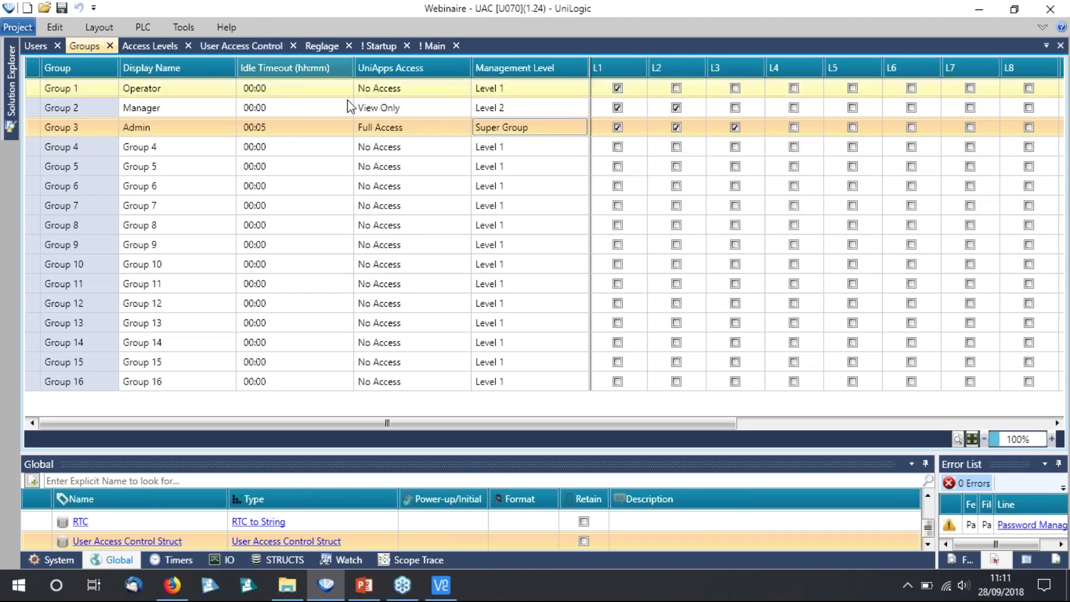
On the Startup screen, give Marche access level L1 with 'Touch: Disabled (Disabled Color)'.
click(383, 45)
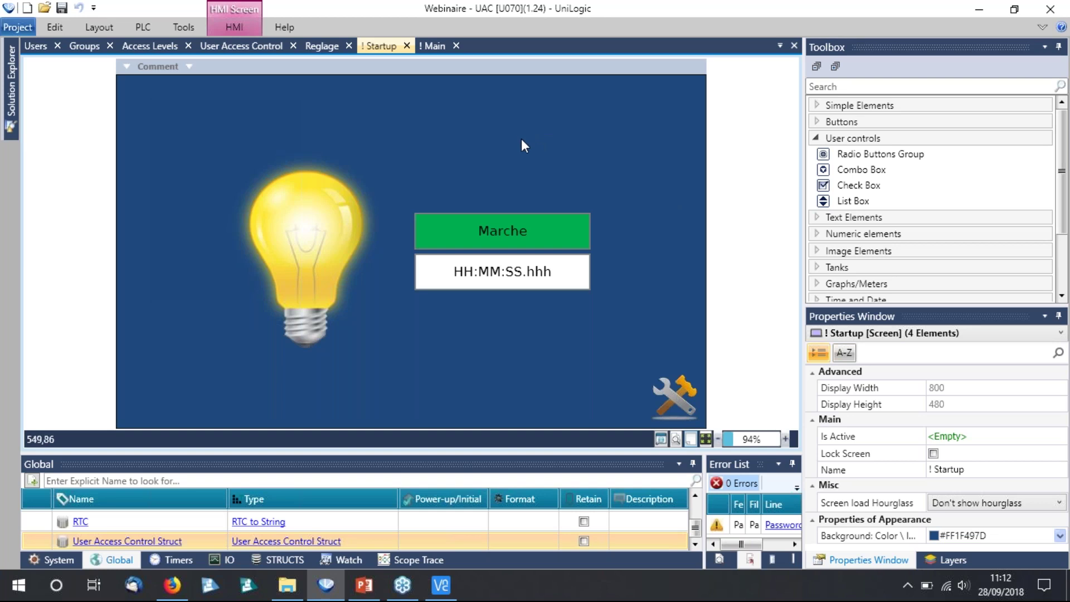
click(522, 234)
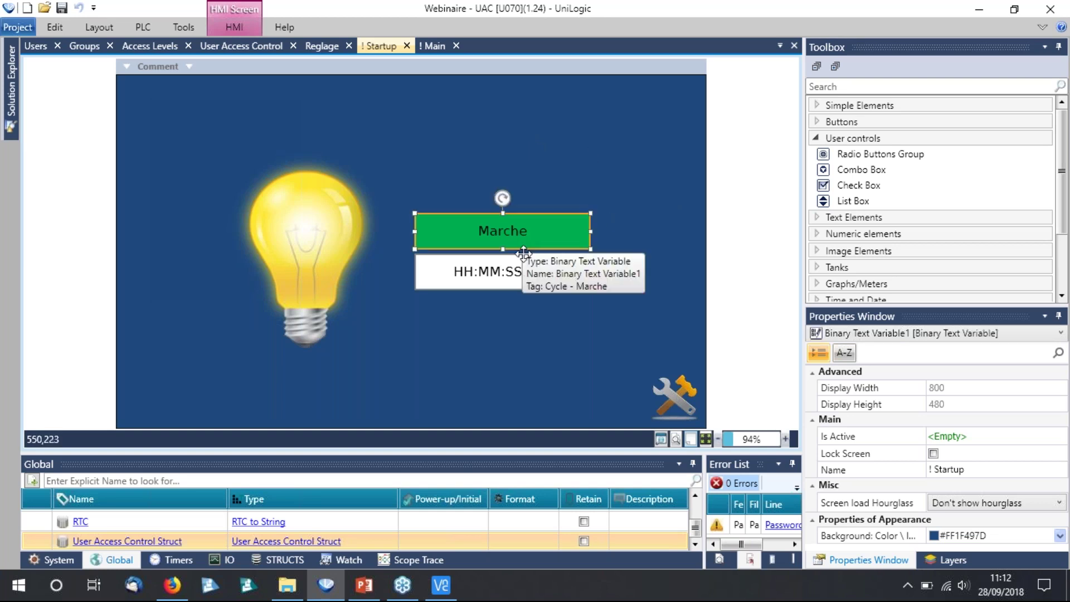
click(519, 275)
key(Tab)
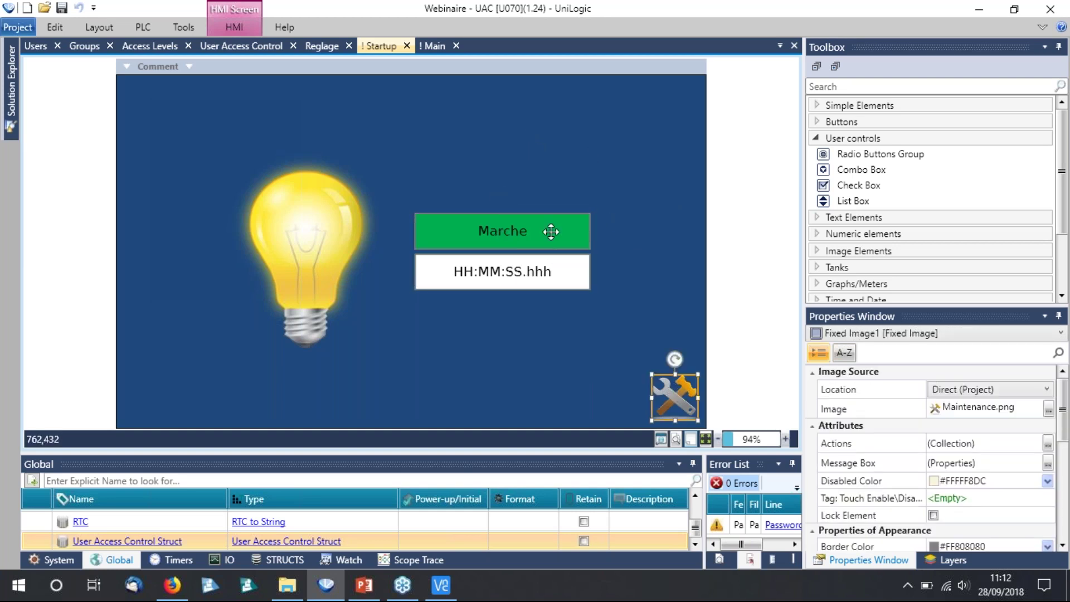
click(549, 232)
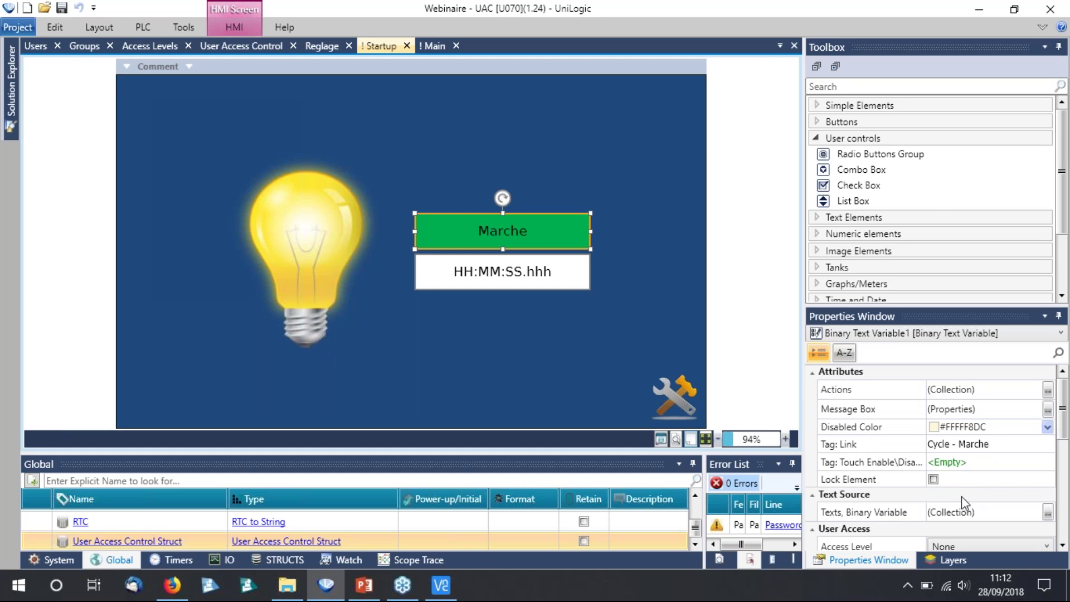
scroll(966, 504, down, 2)
scroll(966, 504, down, 1)
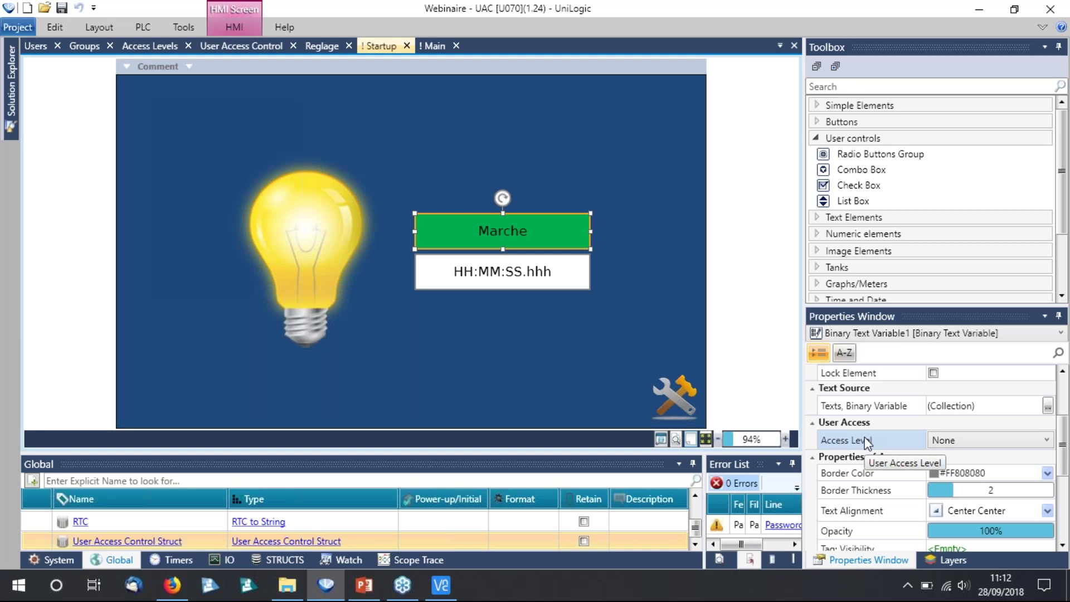
click(984, 440)
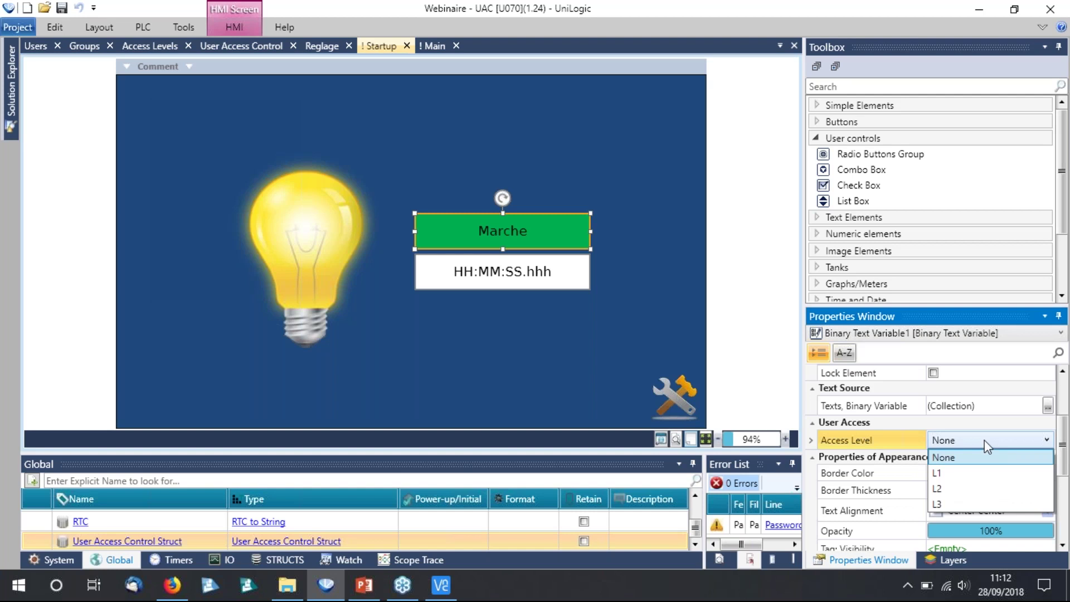
click(950, 474)
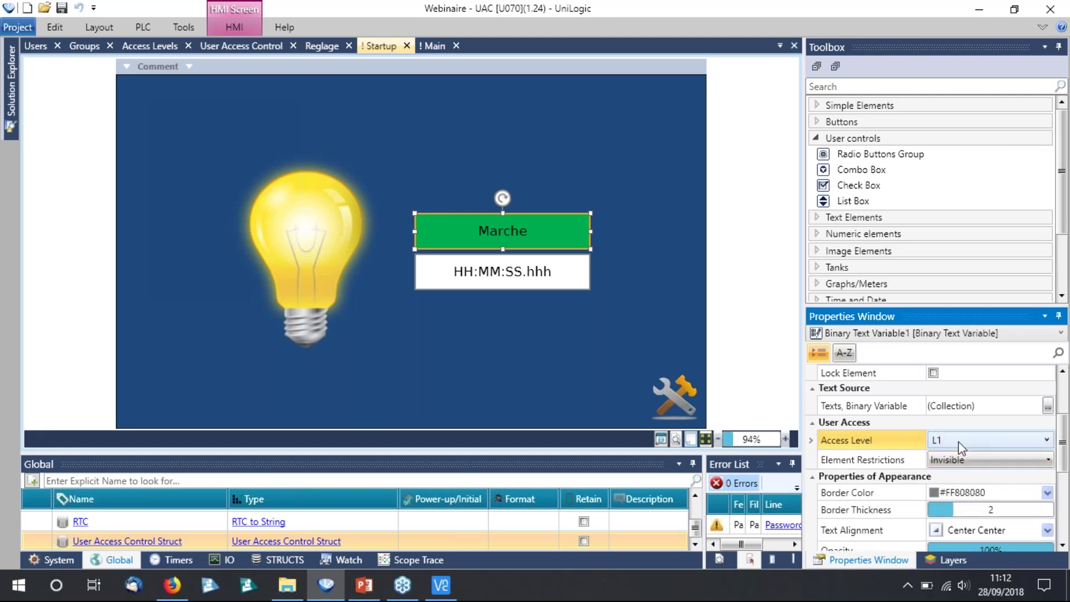
click(984, 462)
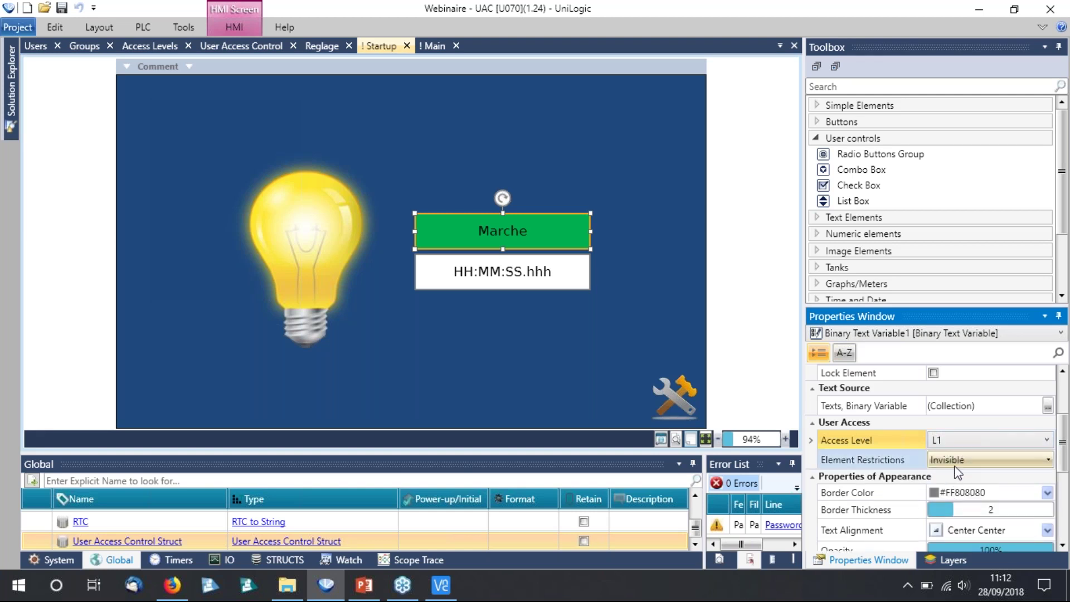
click(1001, 465)
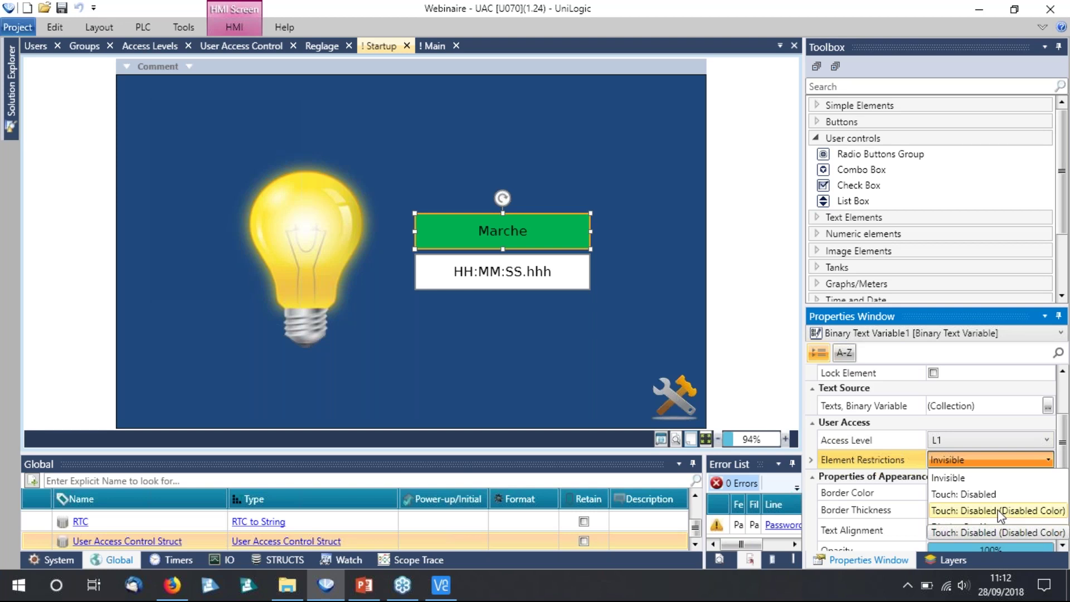
click(997, 511)
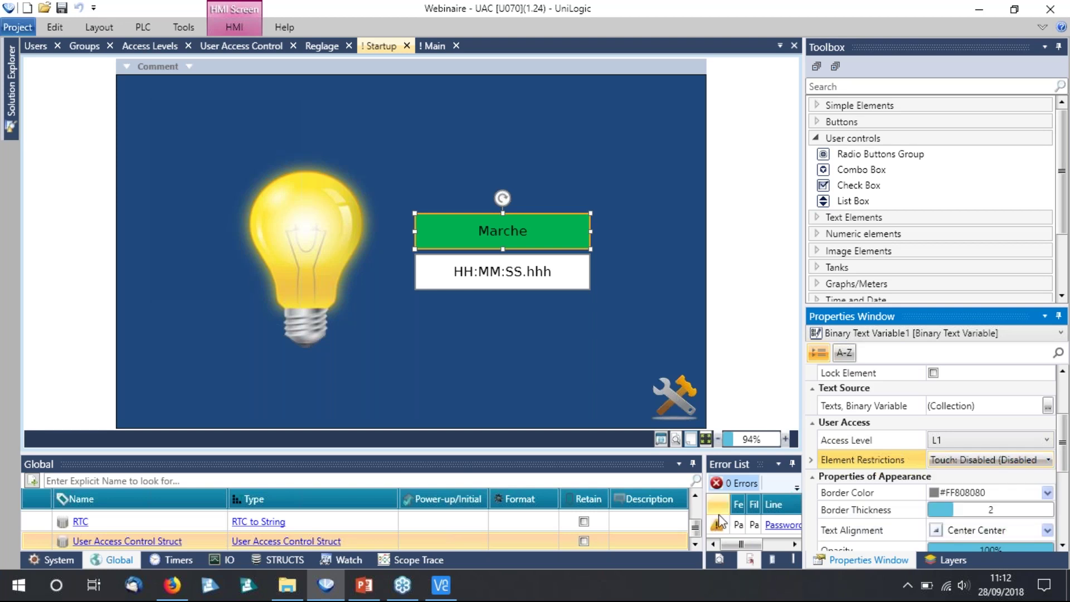
Require access level L2 for the maintenance image, keeping it invisible otherwise.
click(529, 338)
click(674, 396)
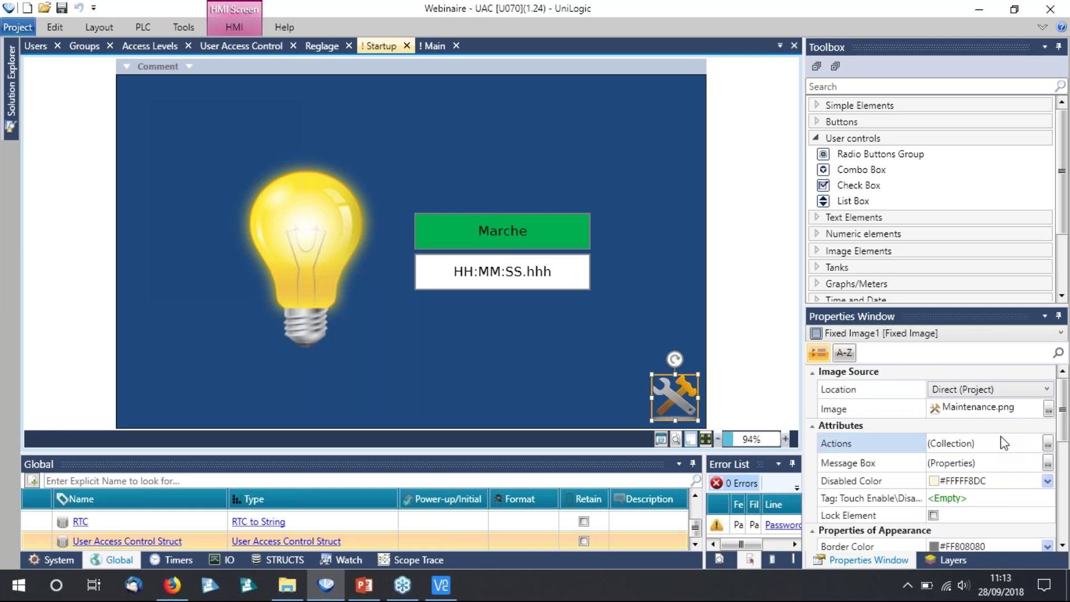
scroll(966, 498, down, 3)
click(971, 467)
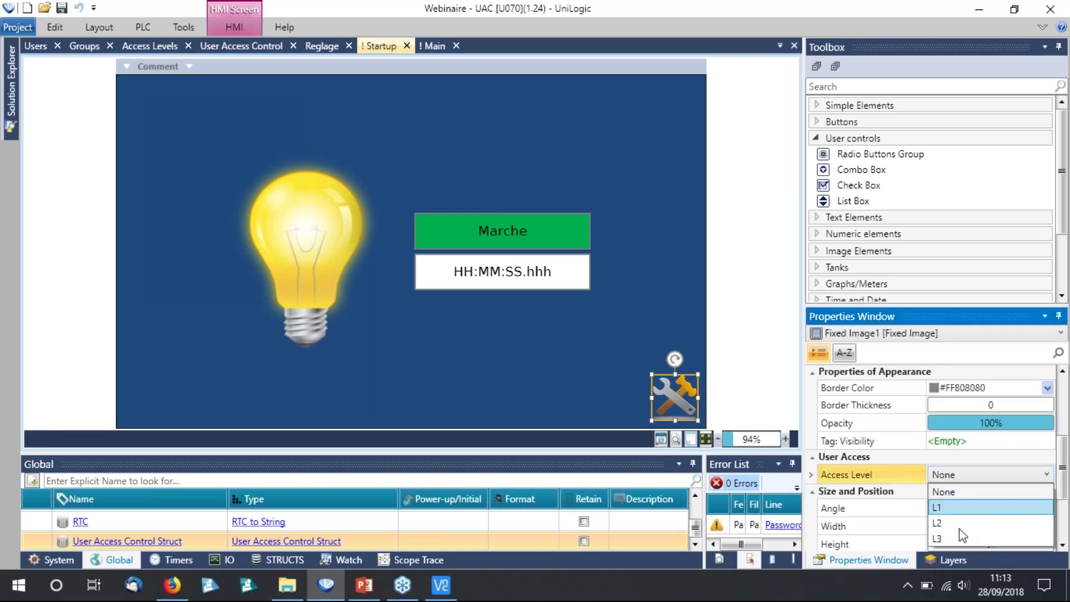
click(960, 528)
click(995, 500)
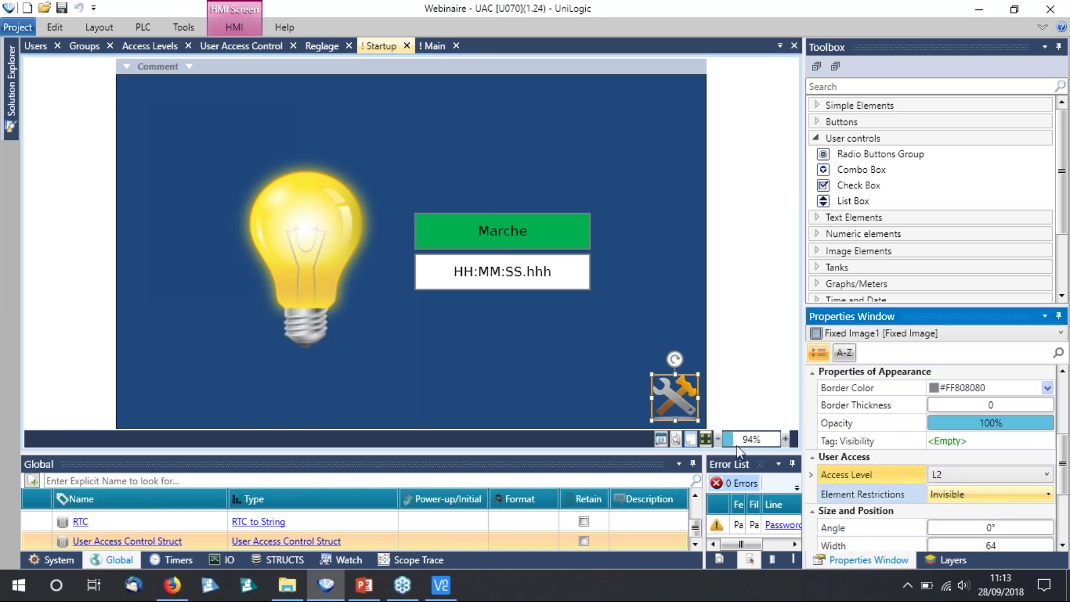
click(521, 309)
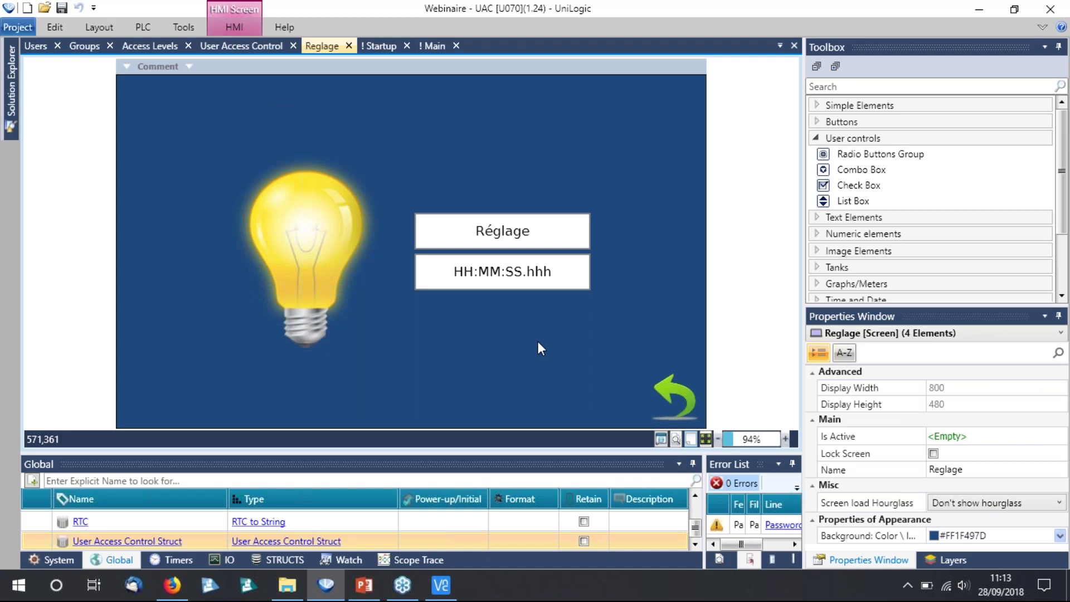
Give the Reglage timer box access level L3 with Touch: Disabled, then start compile and download.
click(560, 283)
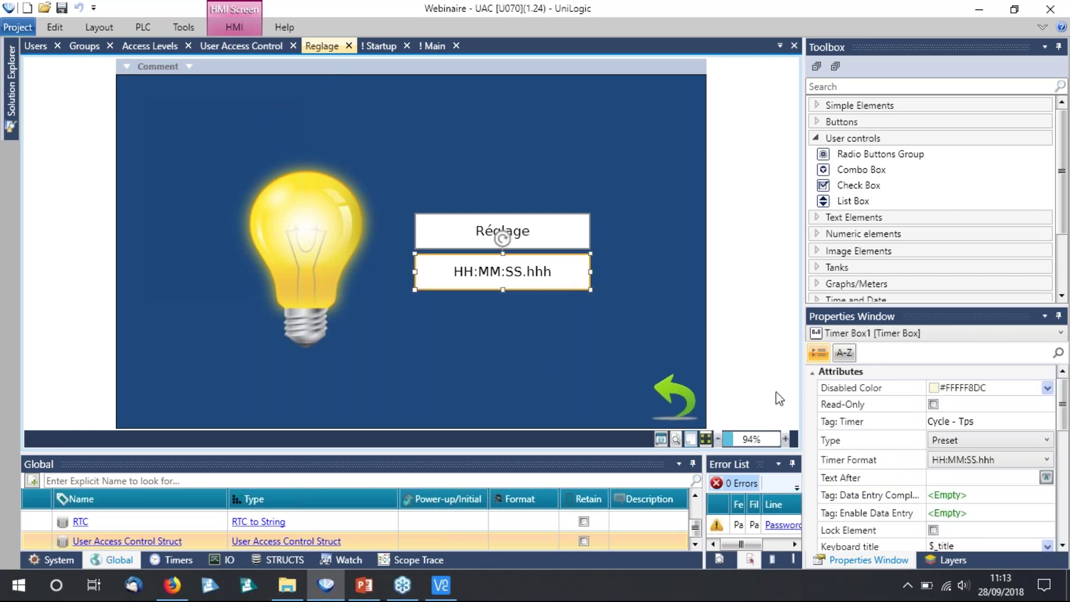
scroll(967, 494, down, 1)
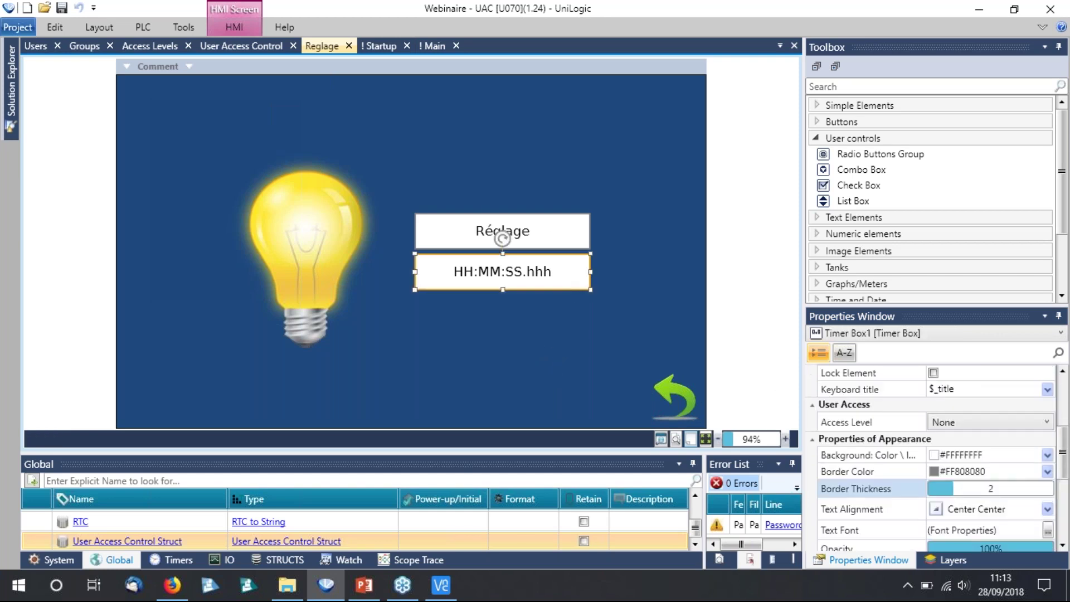
click(989, 422)
click(957, 490)
click(964, 443)
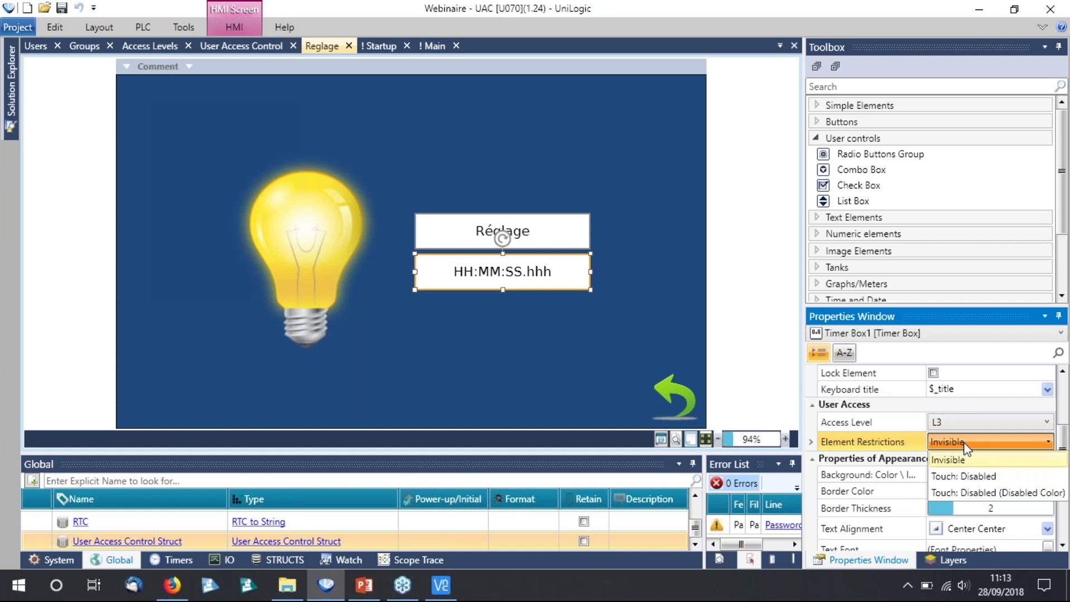
click(968, 477)
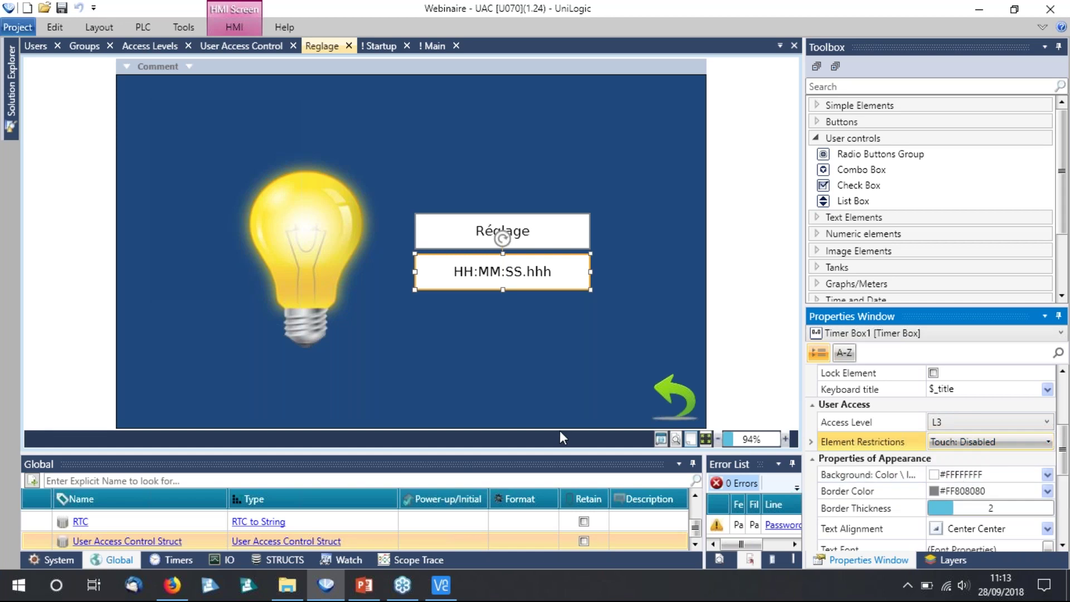
click(533, 388)
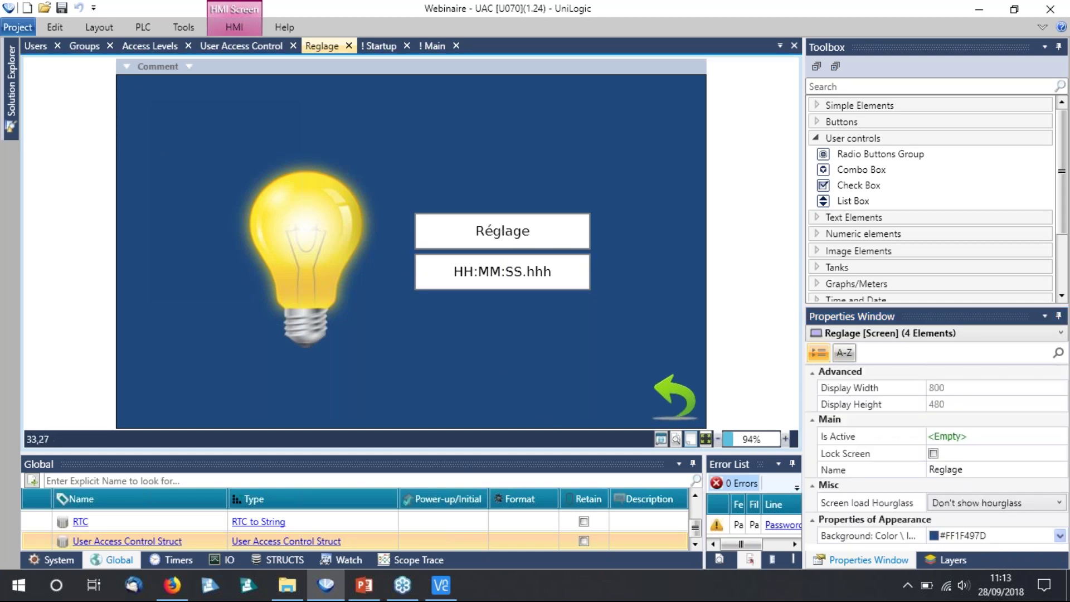
click(142, 27)
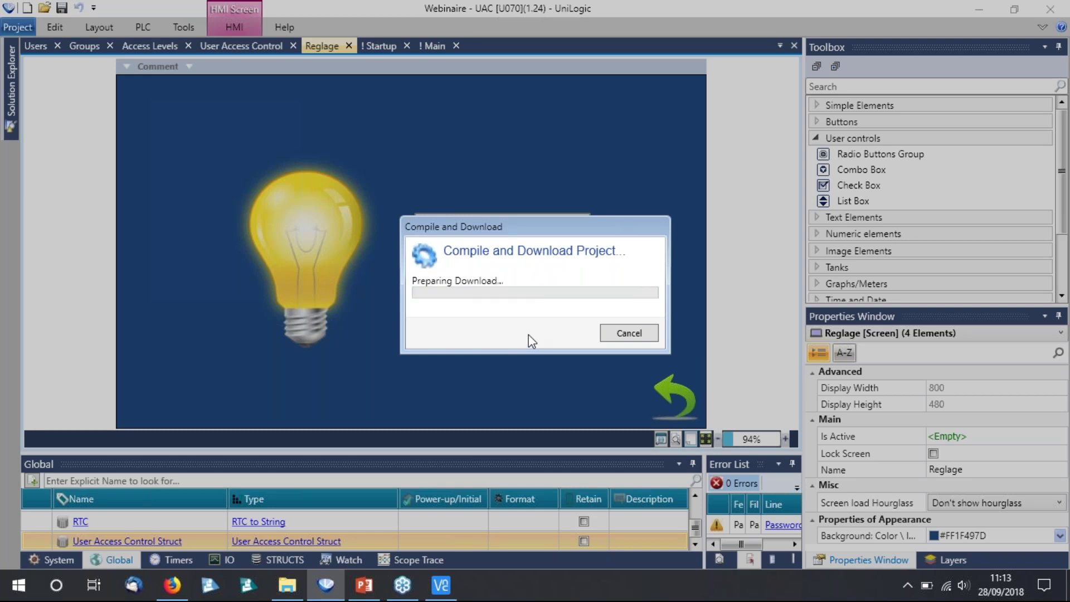
Confirm the download to the PLC, then bring up the PLC screen in VNC Viewer.
click(718, 419)
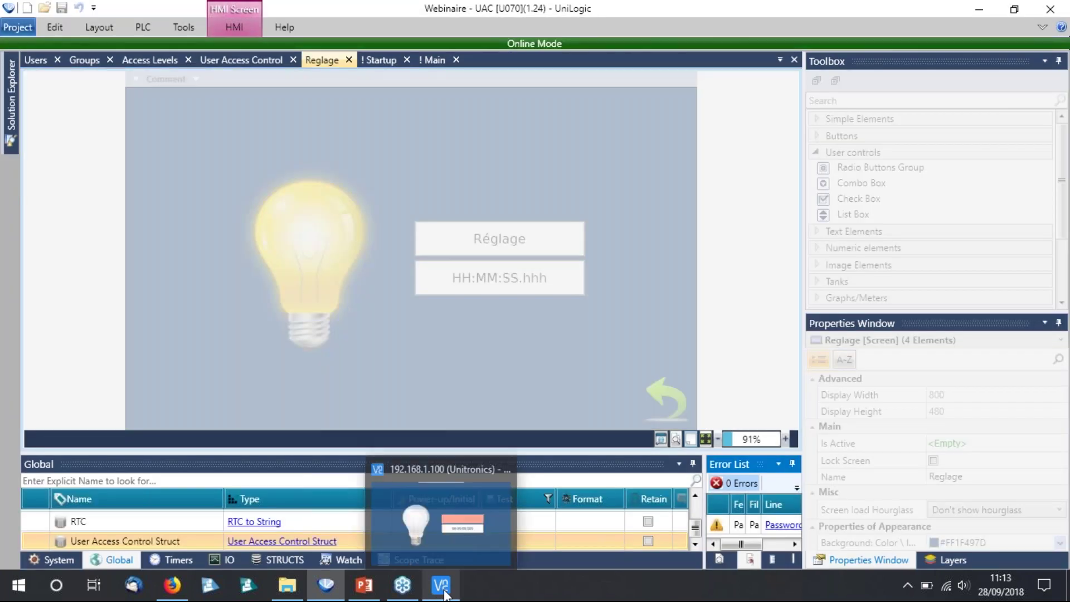
click(444, 594)
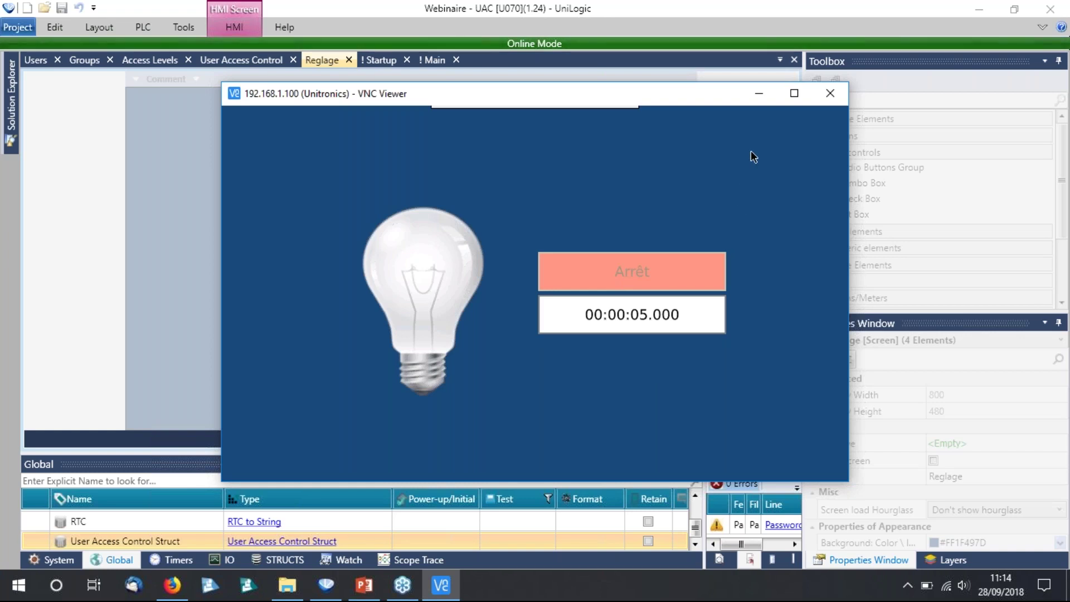
Open the HMI's Connexion dialog and pick the user name from the list.
click(841, 112)
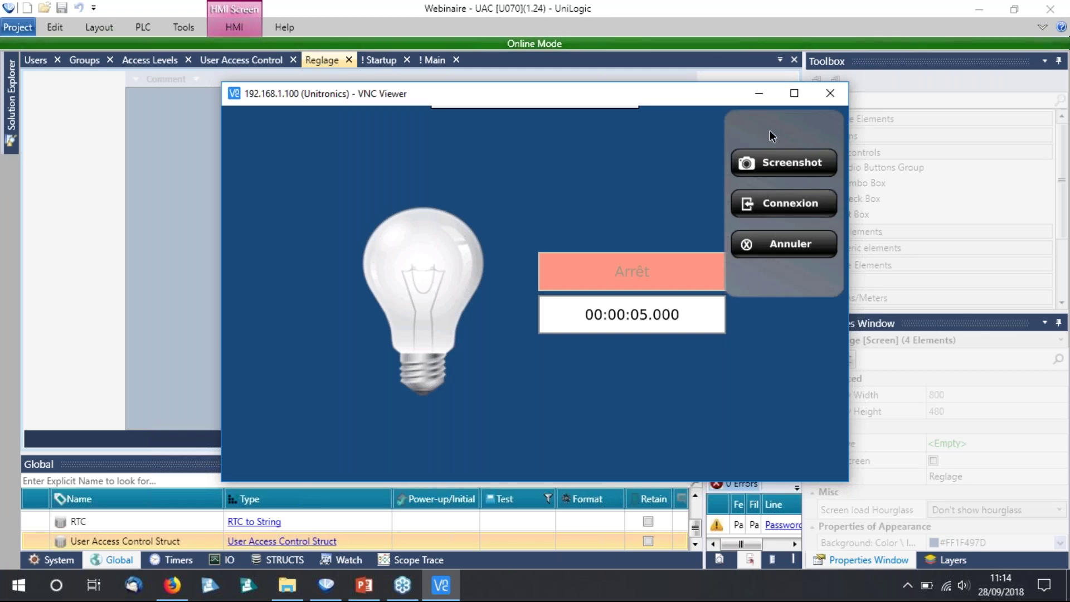
click(798, 206)
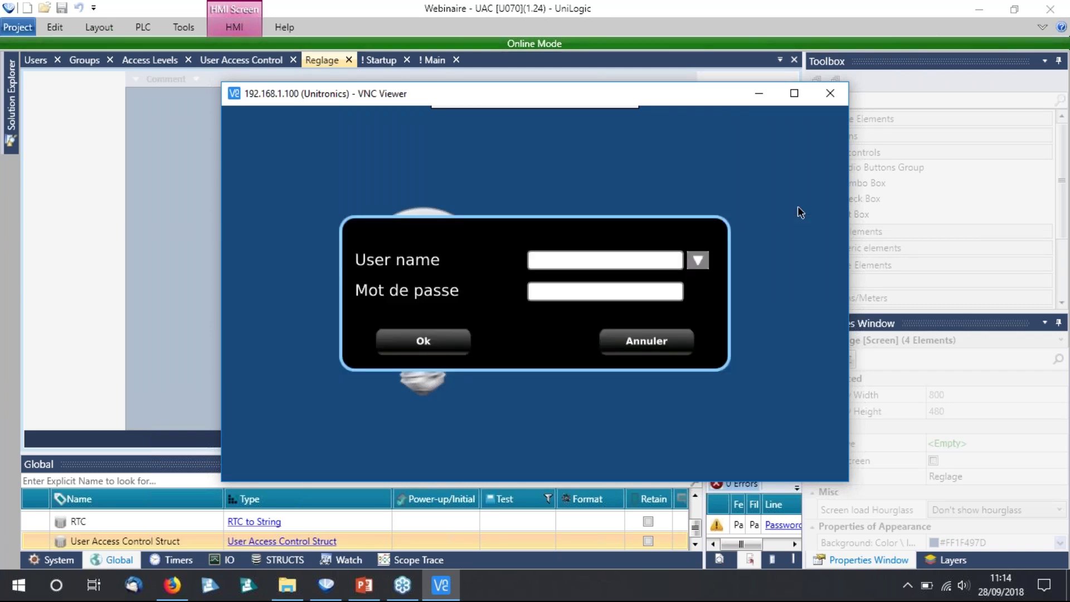
click(699, 262)
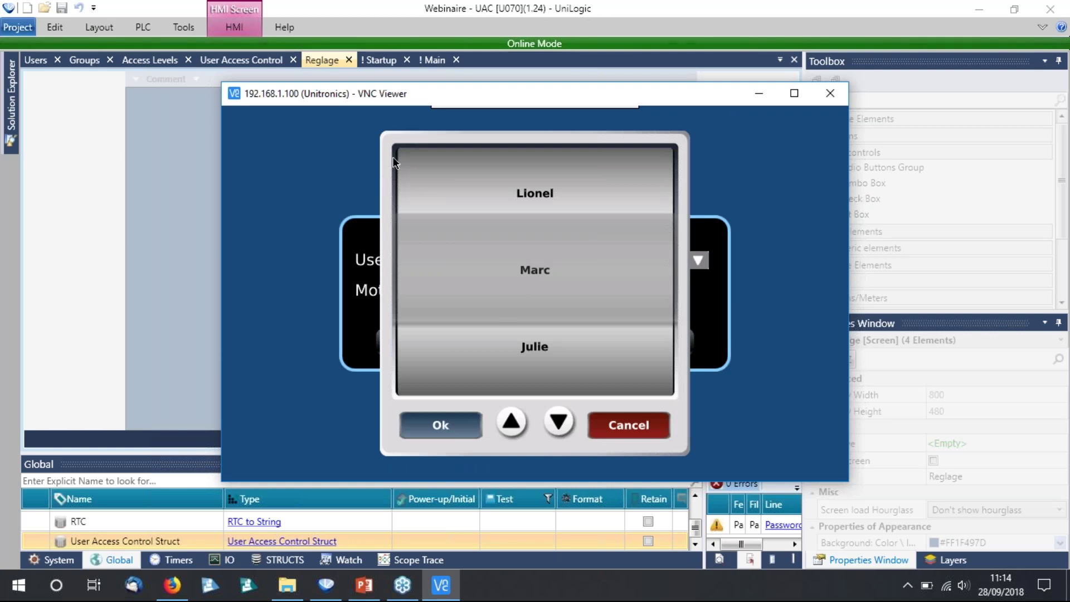
click(439, 428)
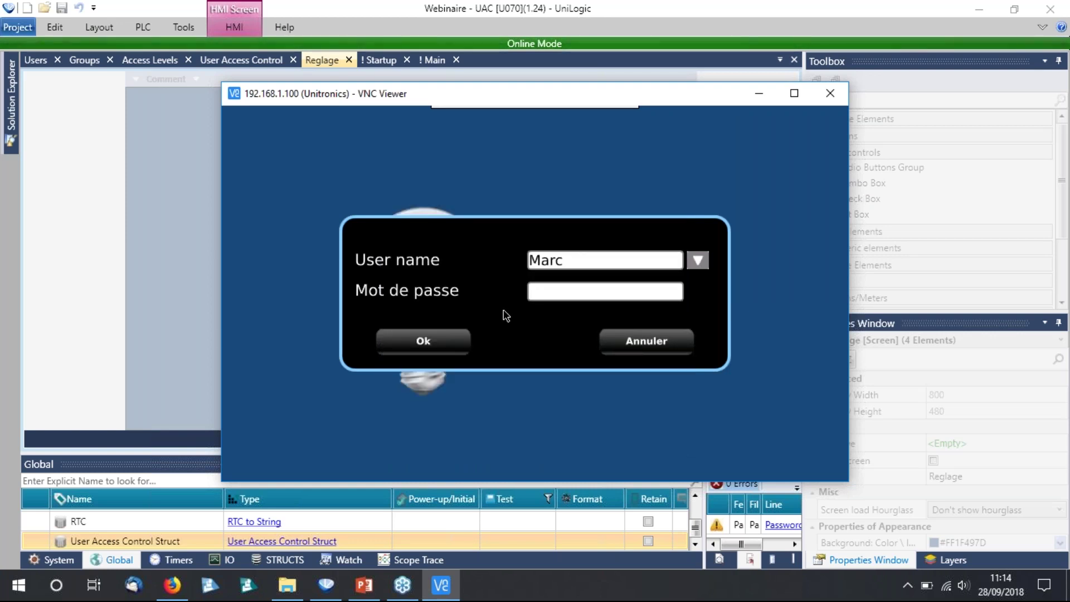
click(529, 292)
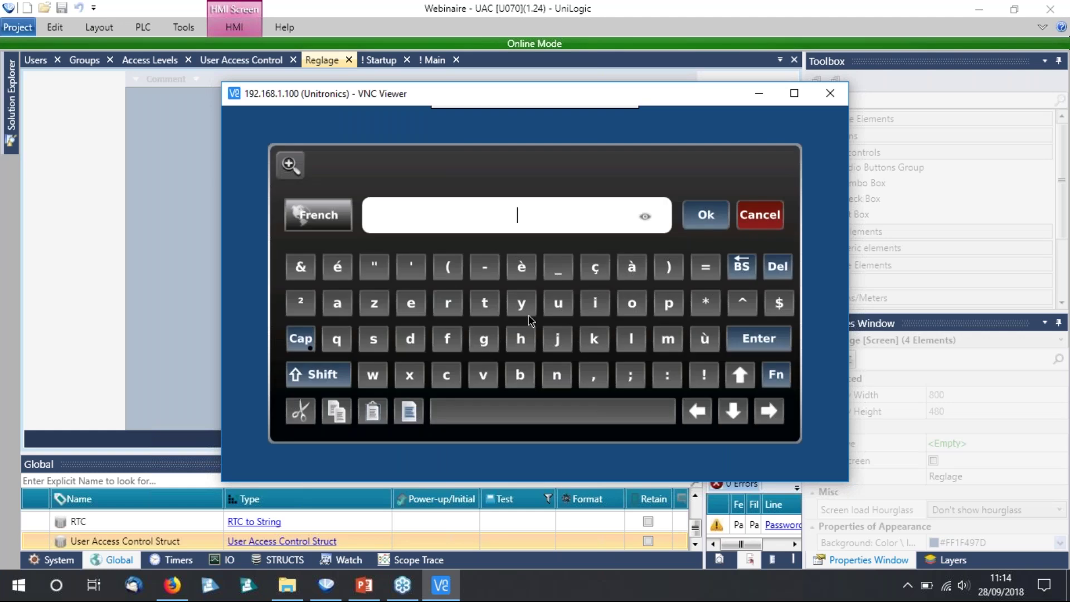
click(759, 214)
click(596, 270)
drag(543, 234, 544, 196)
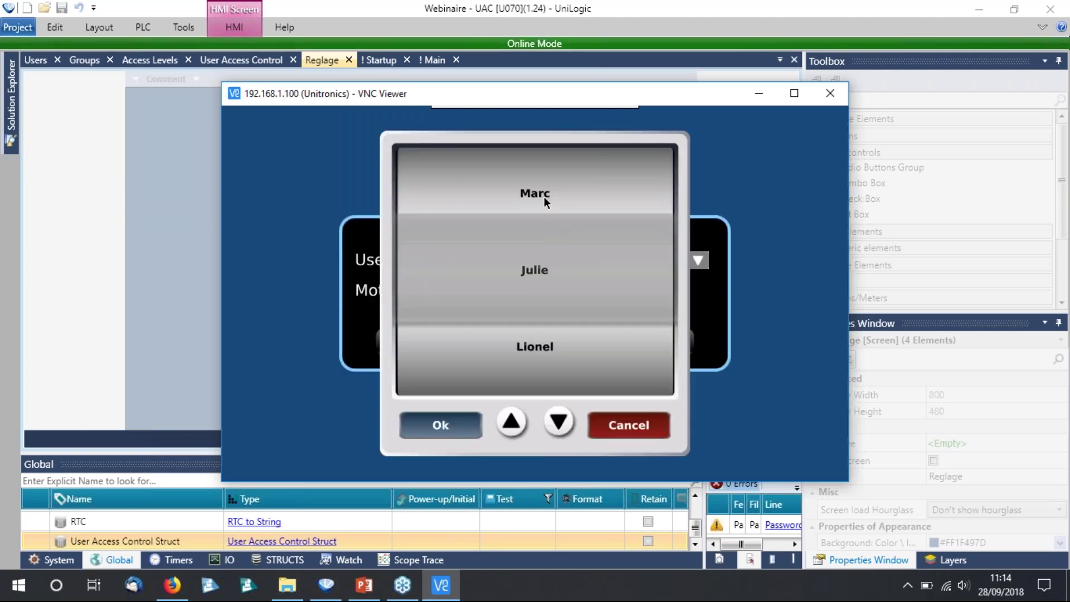
click(467, 419)
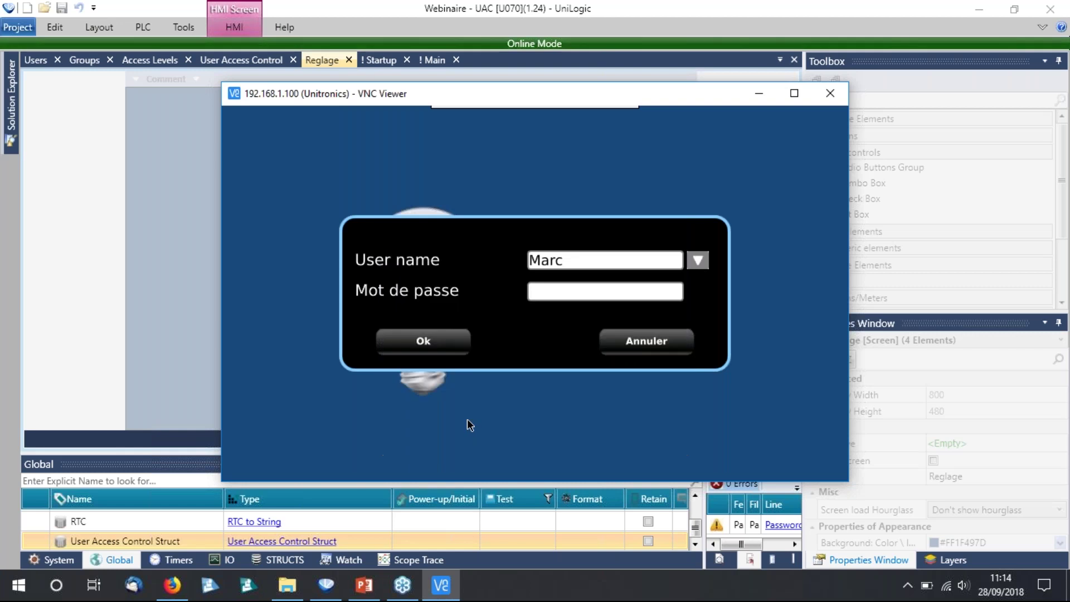
Enter the numeric password on the on-screen keyboard, check it, and log in.
click(456, 295)
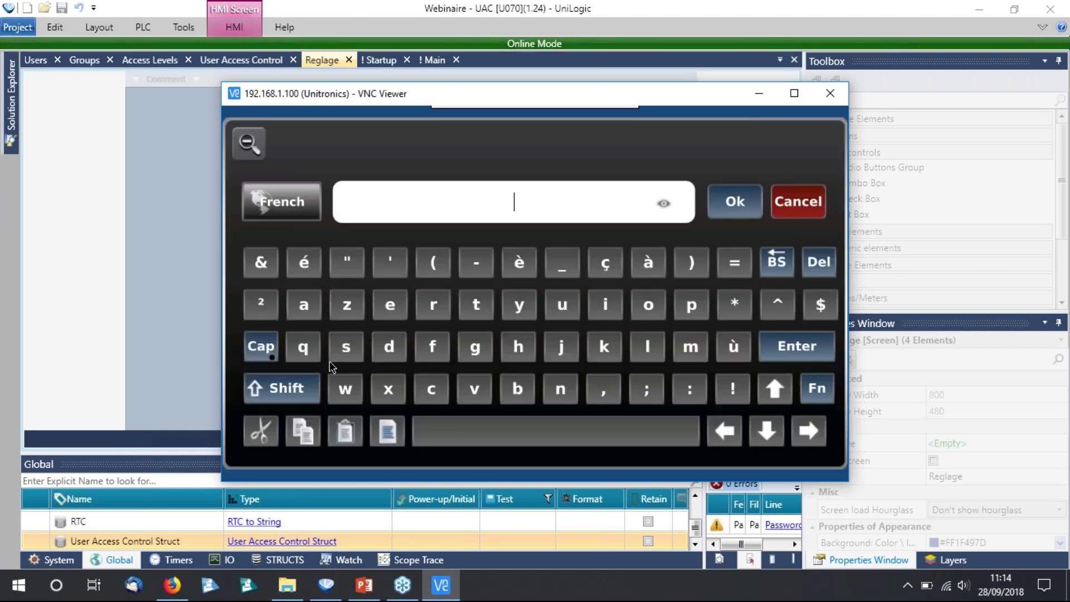
click(265, 264)
click(304, 262)
click(347, 264)
click(784, 258)
click(261, 346)
click(260, 262)
click(304, 262)
click(346, 261)
click(390, 262)
click(433, 262)
click(476, 268)
click(666, 203)
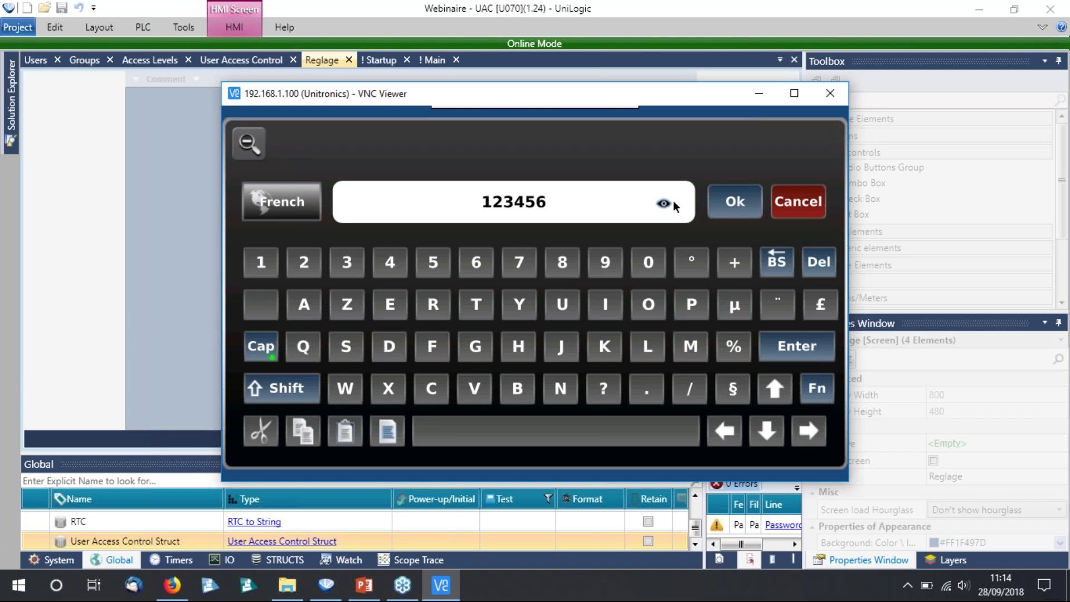
click(720, 203)
click(443, 331)
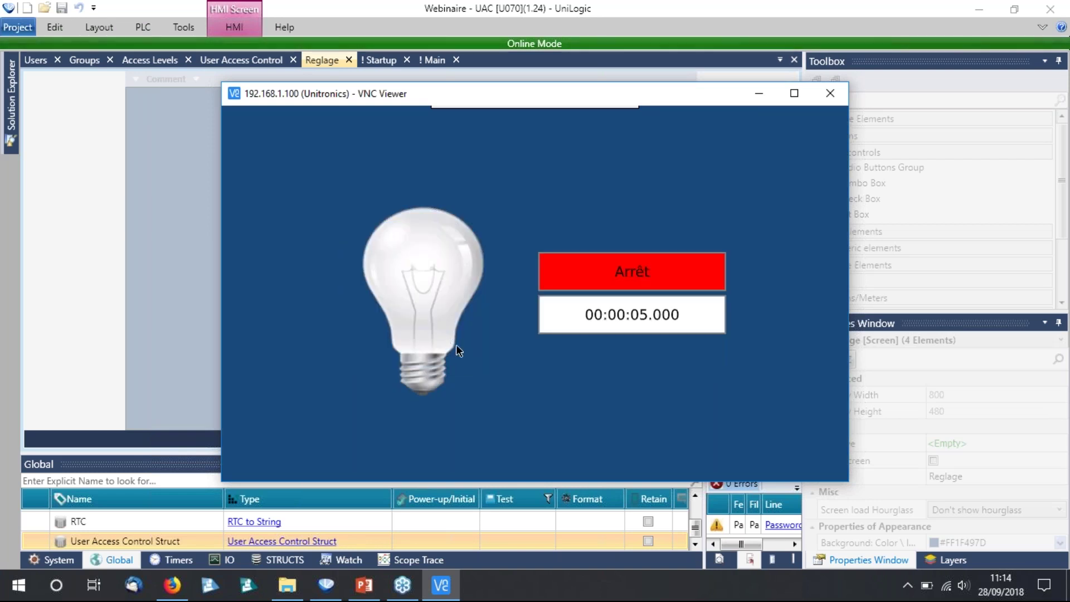
Dismiss the side menu, then start the lamp with Marche and stop it with Arrêt.
click(841, 111)
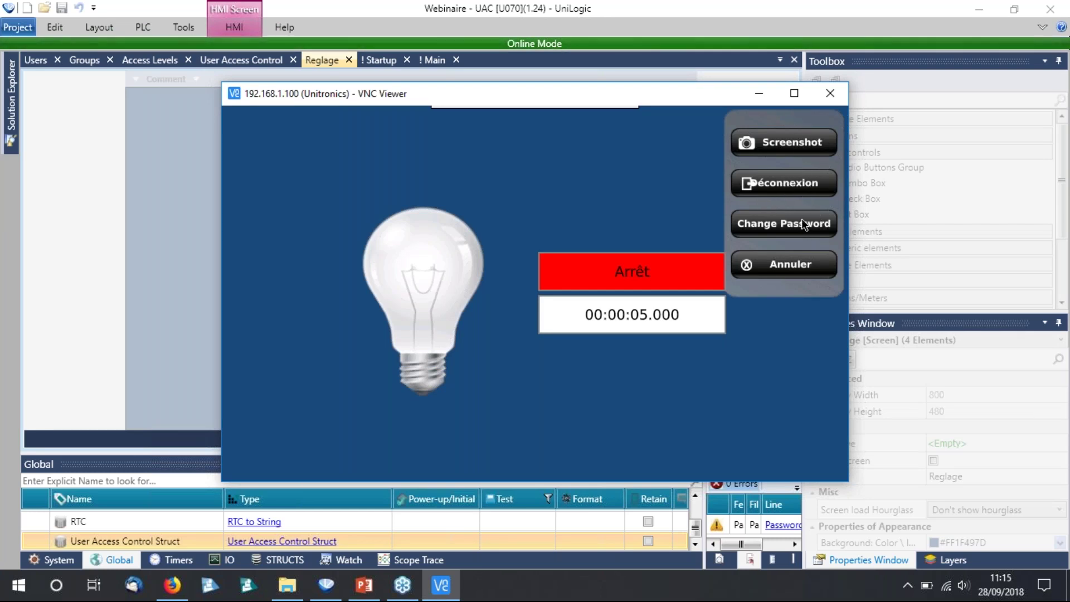
click(790, 266)
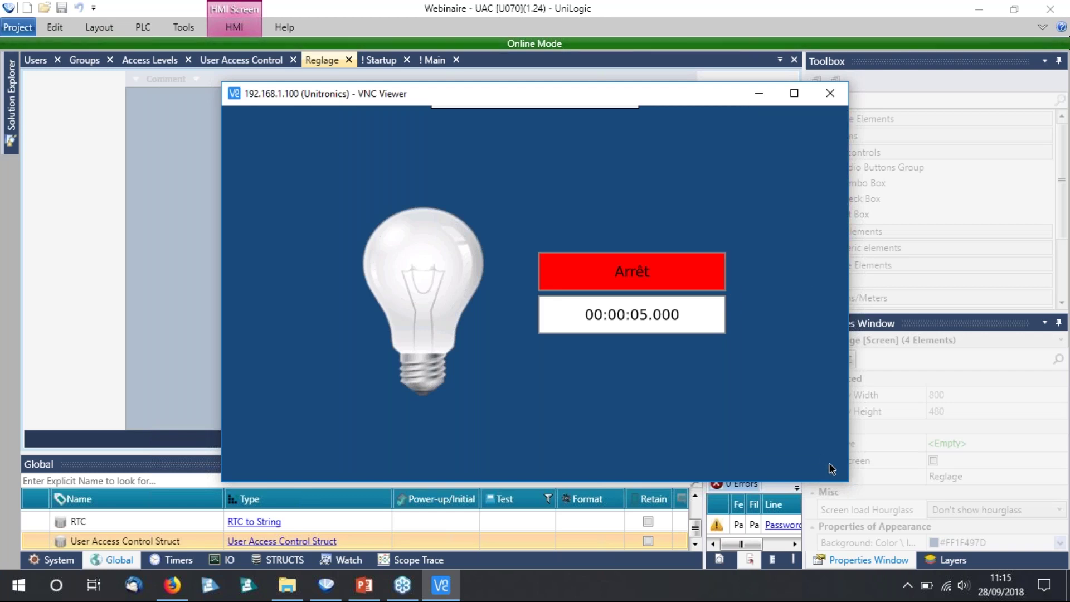
click(654, 280)
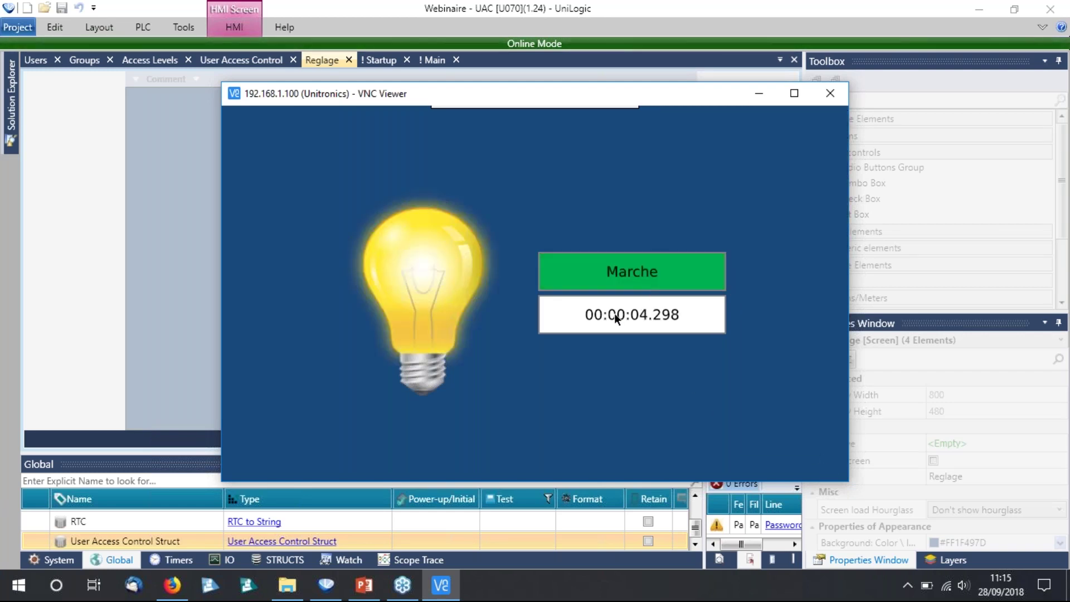
click(643, 274)
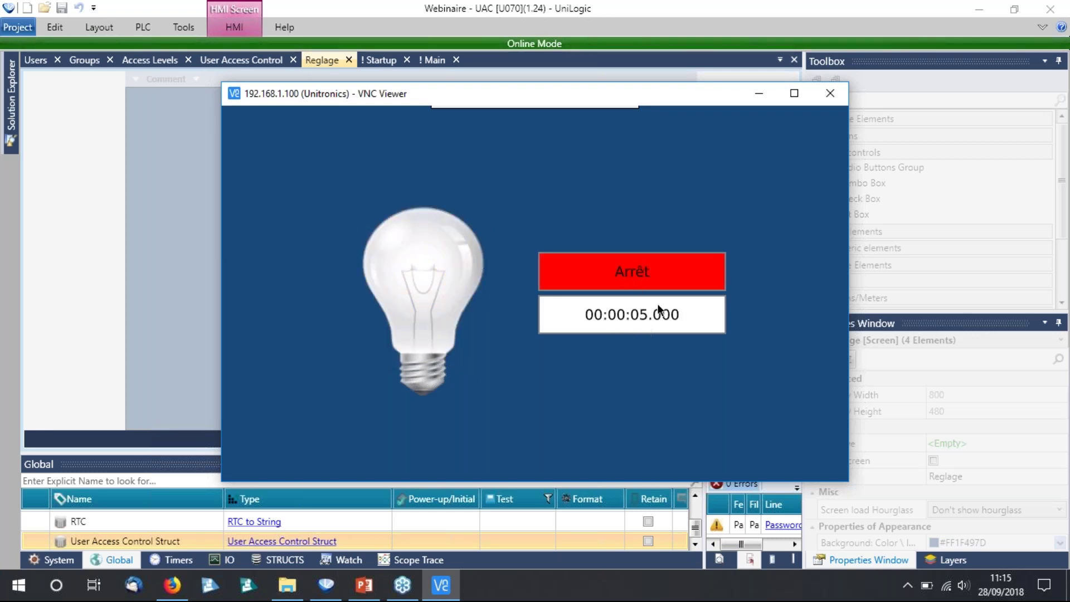
Log the user out of the HMI via Déconnexion, confirming with Oui.
click(840, 111)
click(803, 185)
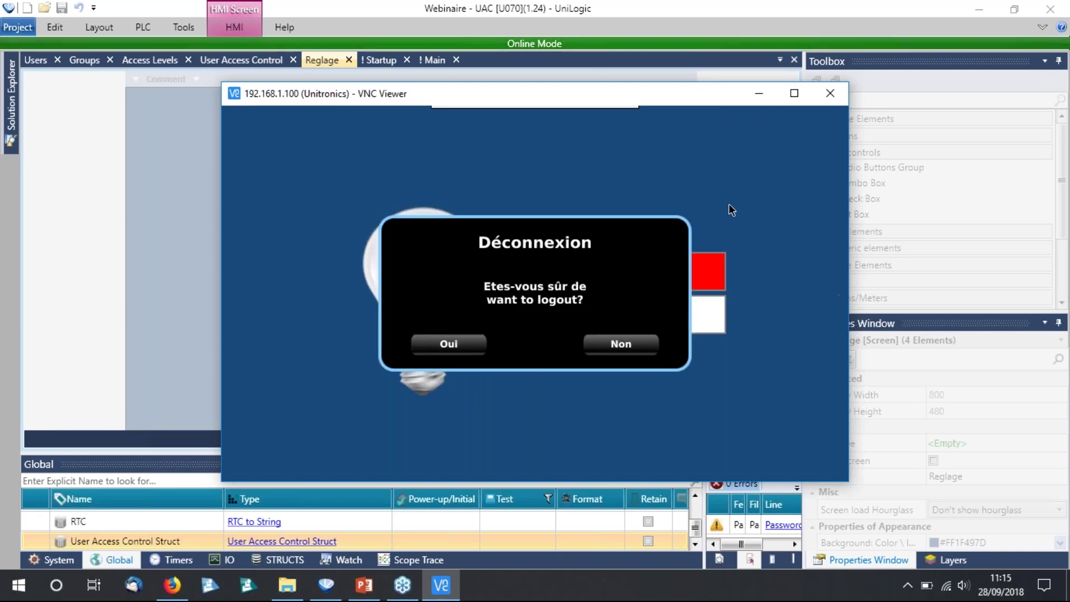
click(446, 346)
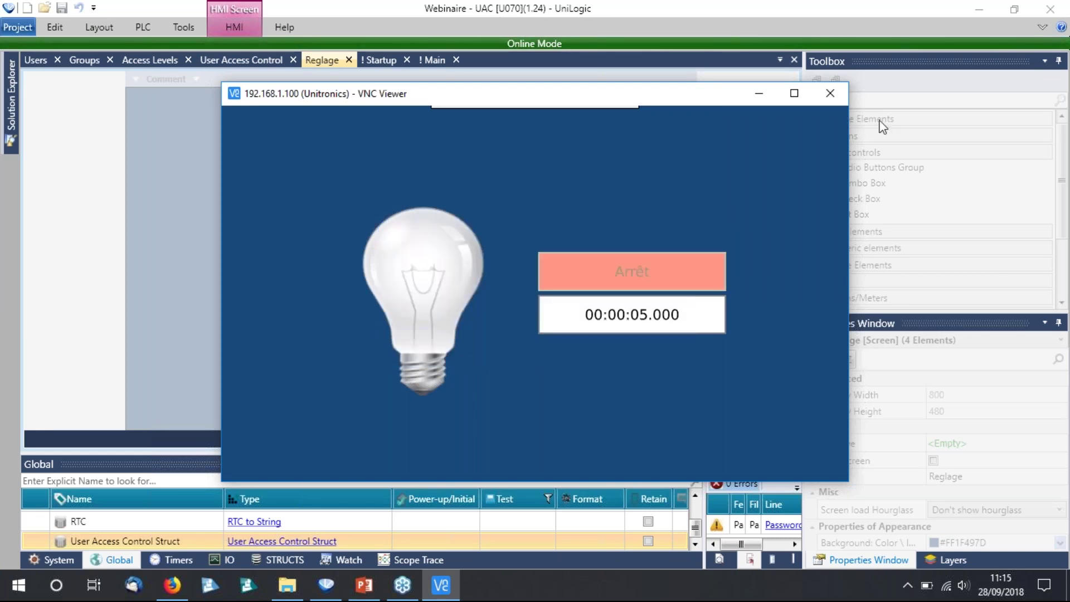
Start a Connexion on the panel and select the user from the name list.
click(841, 120)
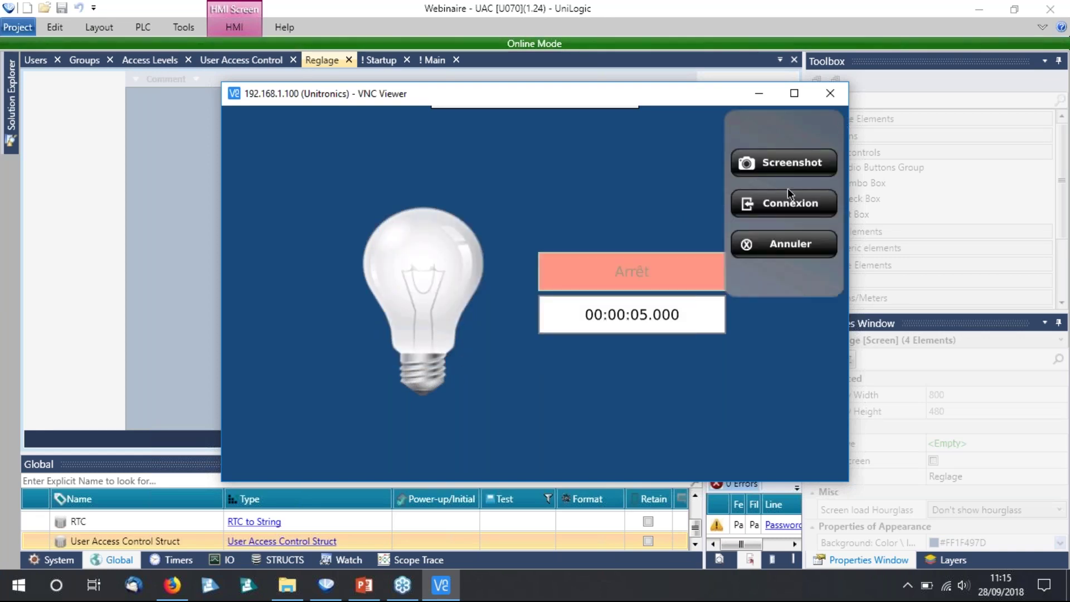
click(788, 202)
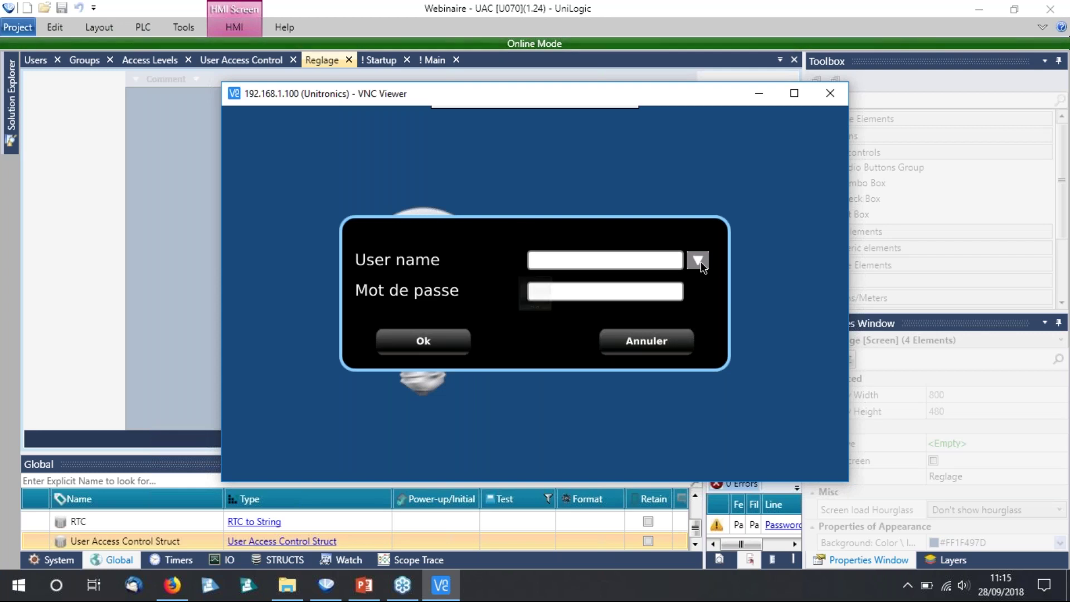
click(699, 261)
click(517, 193)
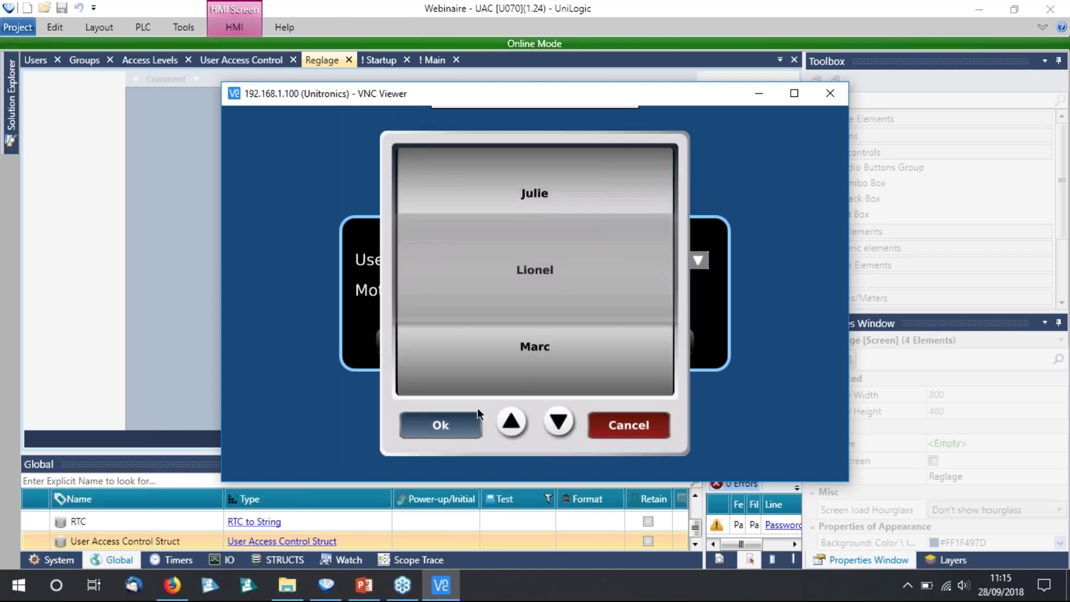
click(477, 407)
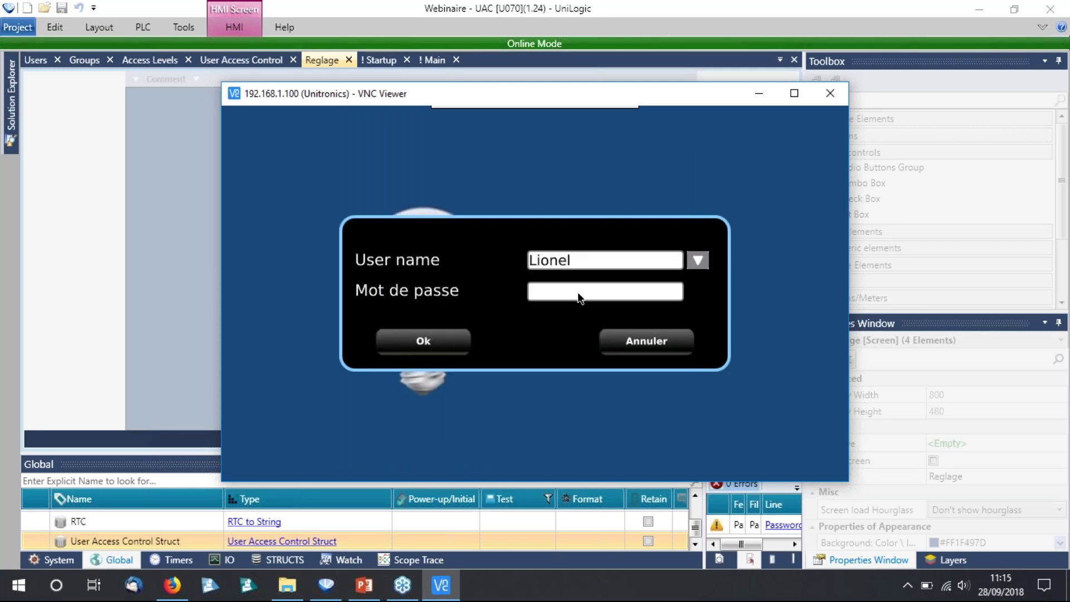
Type the password on the keypad, verify it, and submit the login.
click(580, 295)
click(272, 355)
click(390, 262)
click(433, 262)
click(474, 264)
click(519, 263)
click(562, 263)
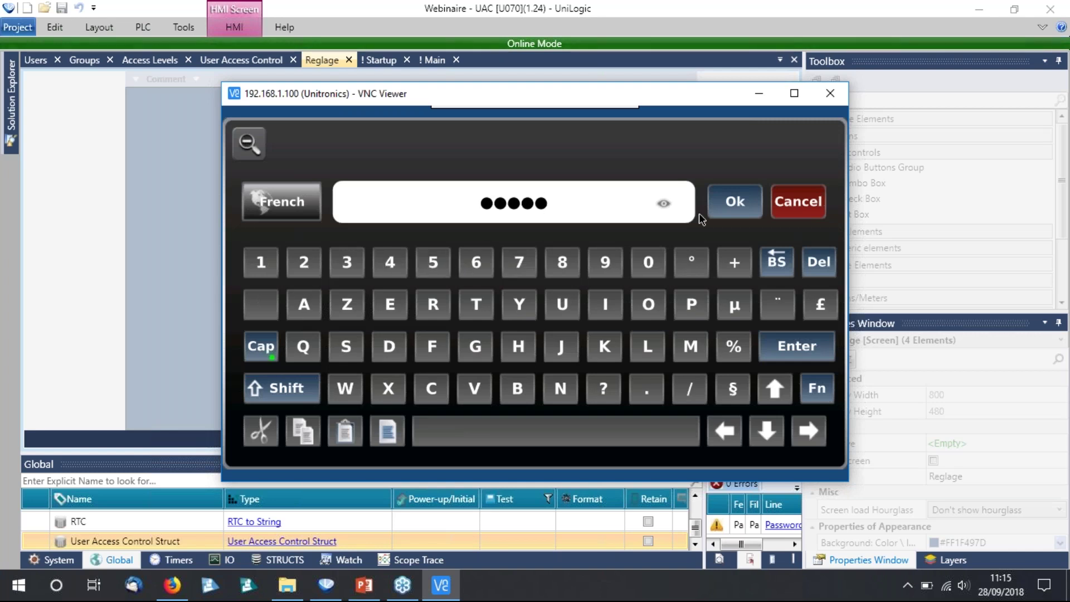
click(563, 263)
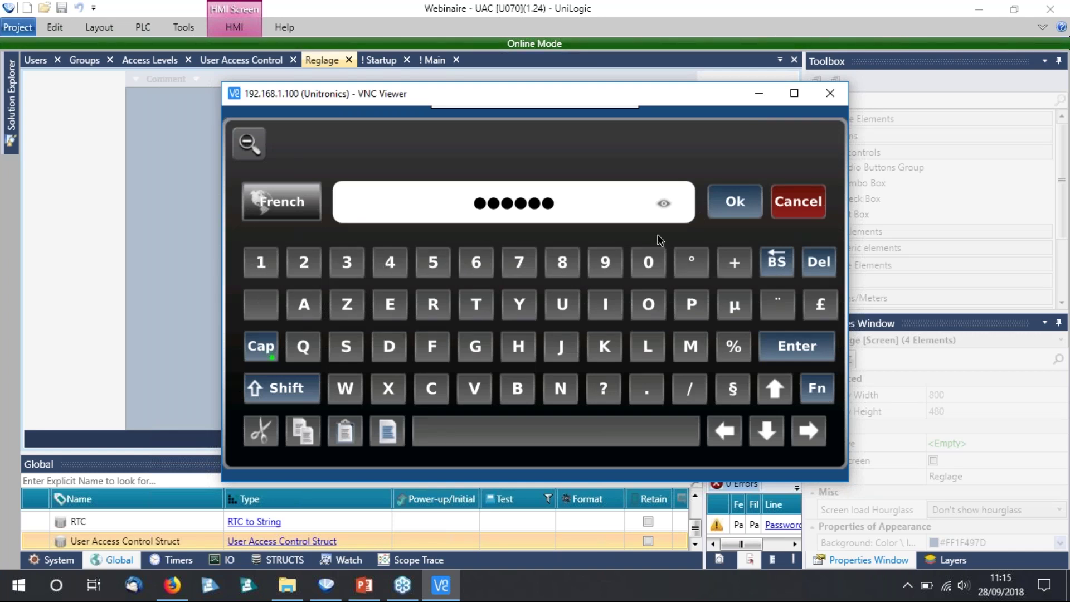
click(665, 204)
click(665, 207)
click(735, 201)
click(449, 336)
Set the Réglage timer to 6 seconds, then enlarge UniLogic's Global tag list.
click(807, 443)
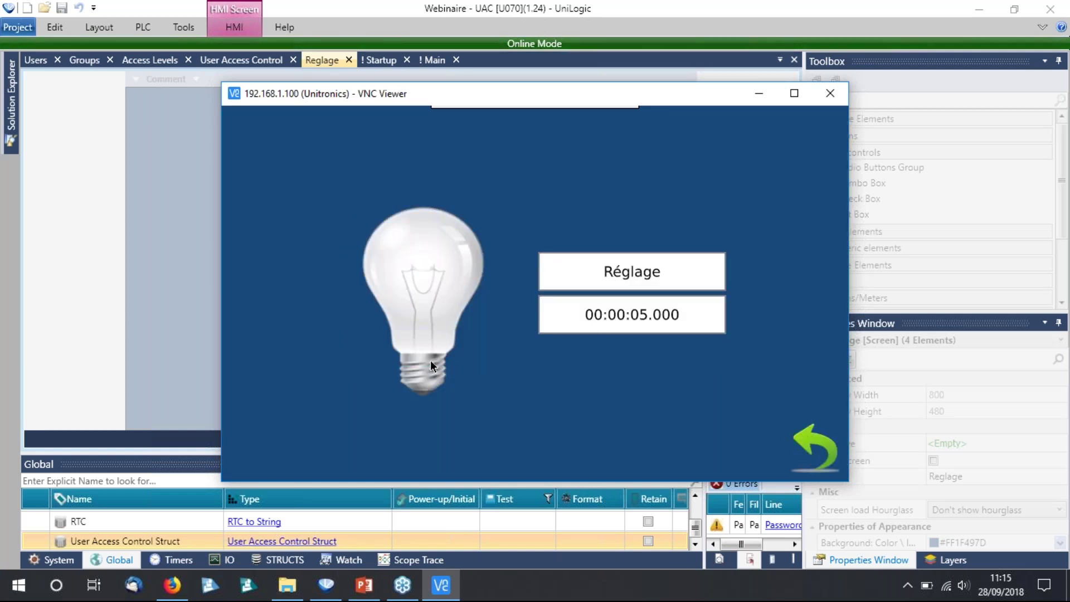
click(538, 206)
text(6)
click(734, 390)
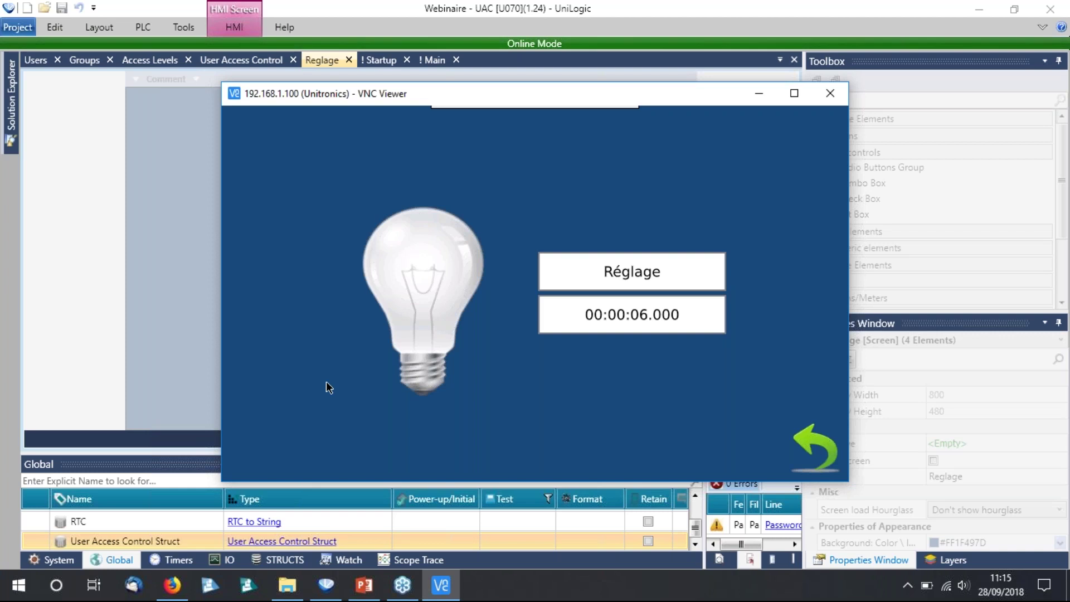
drag(187, 452, 193, 294)
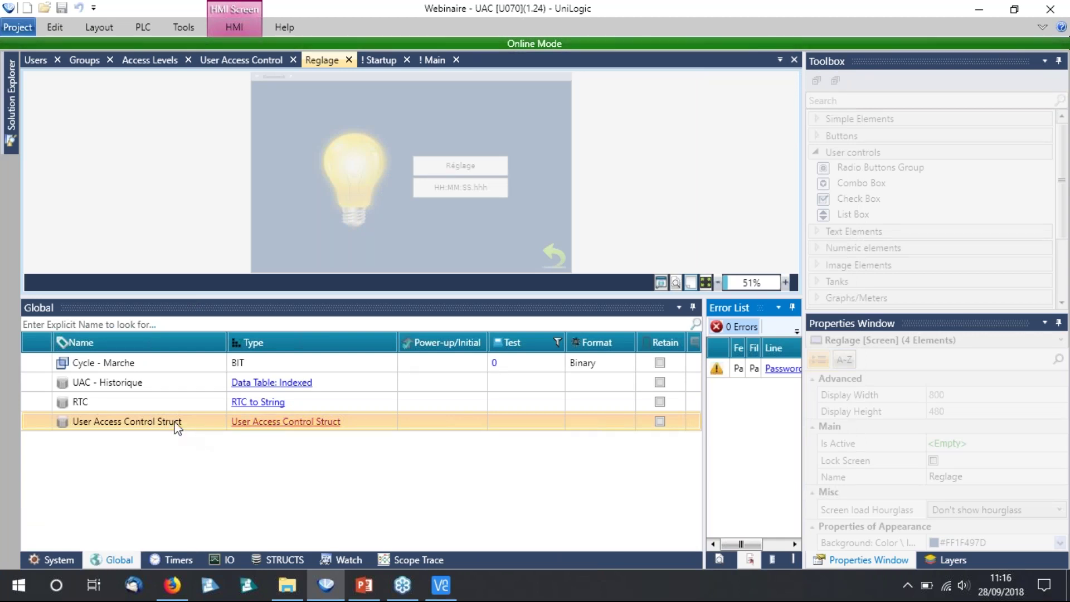
Expand User Access Control Struct in Global tags with live values, compare against the VNC panel.
double_click(296, 425)
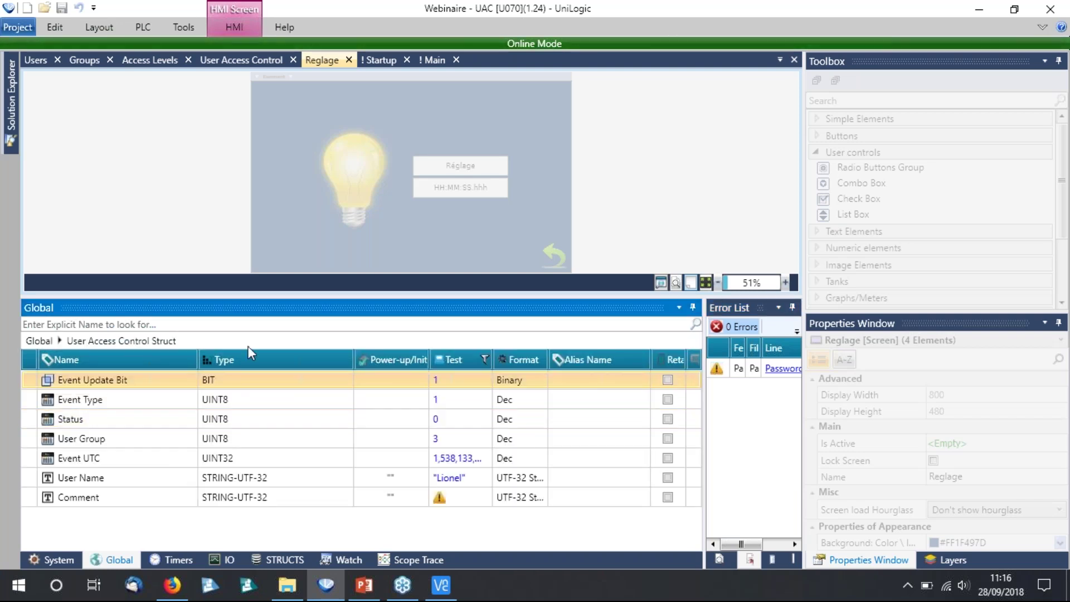
drag(239, 293, 239, 274)
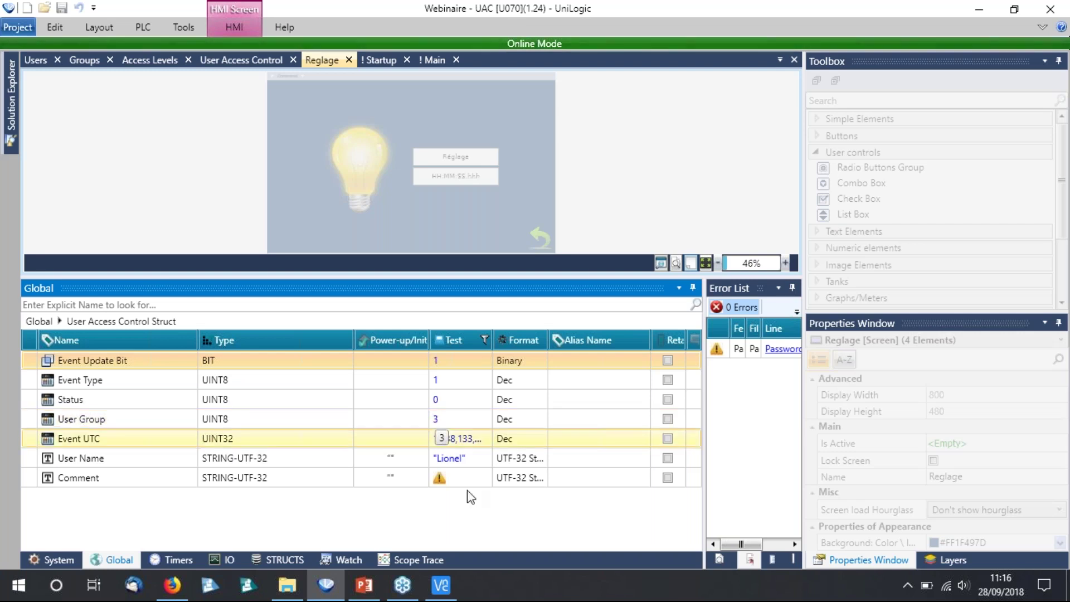
mouse_move(450, 585)
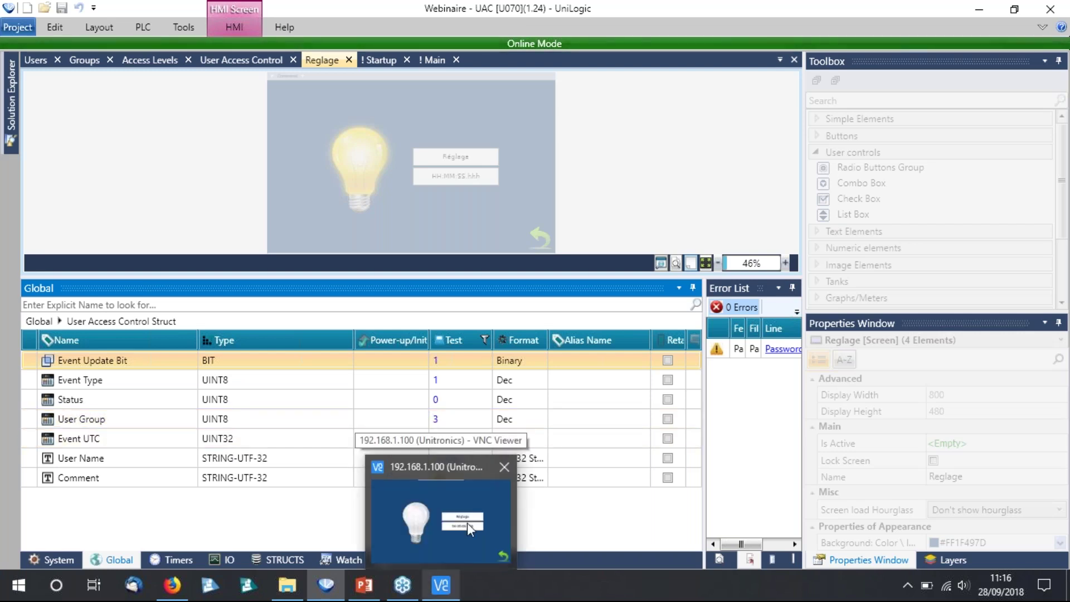
click(467, 523)
click(326, 585)
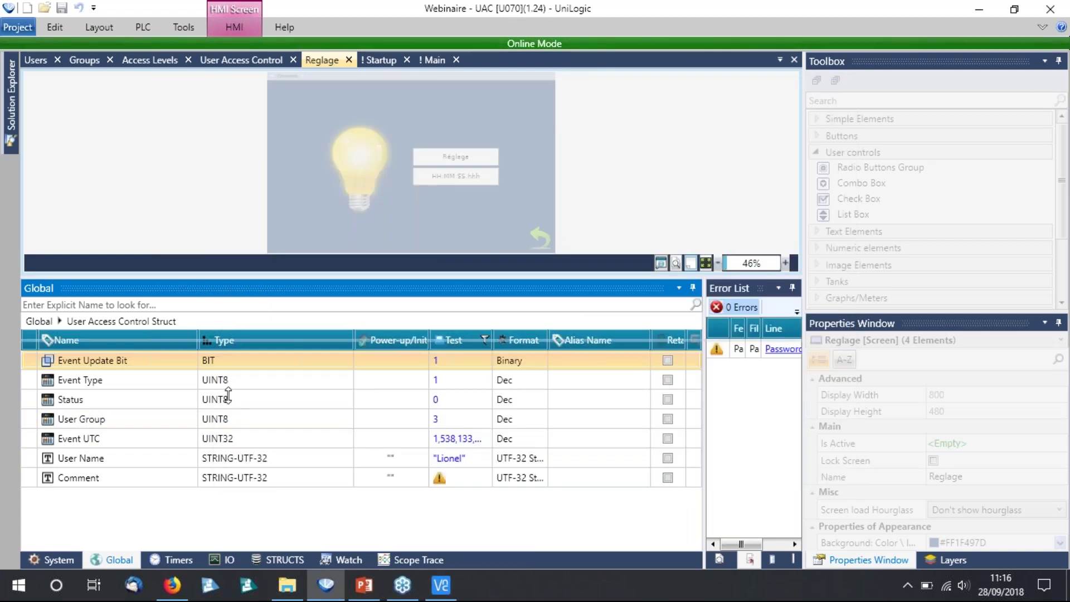
drag(229, 276, 228, 469)
click(143, 26)
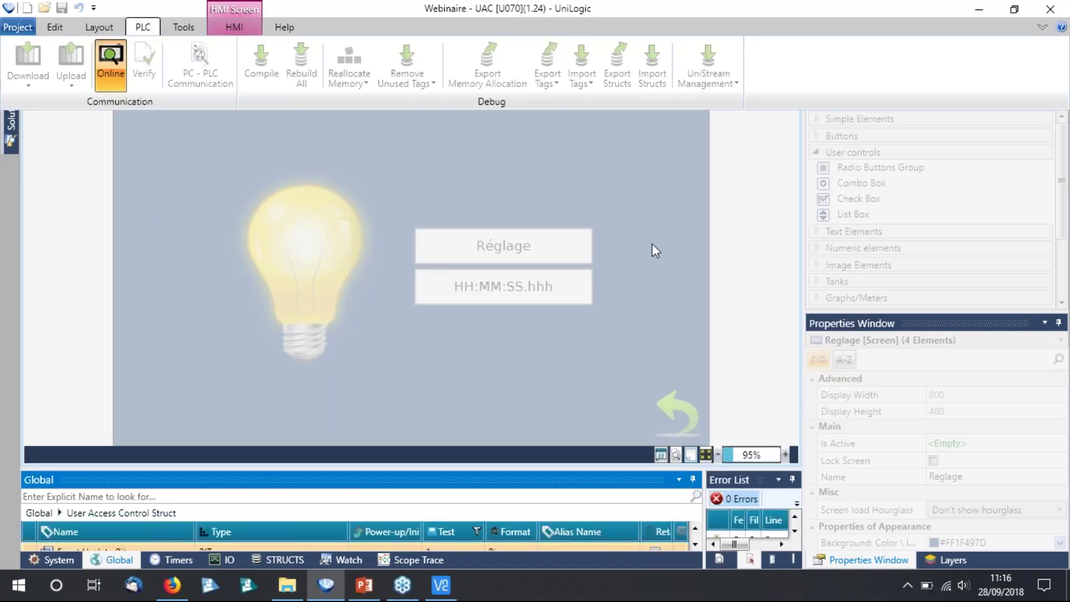
Place a Fixed Image on the Startup screen and set its picture to Locked.png.
click(651, 243)
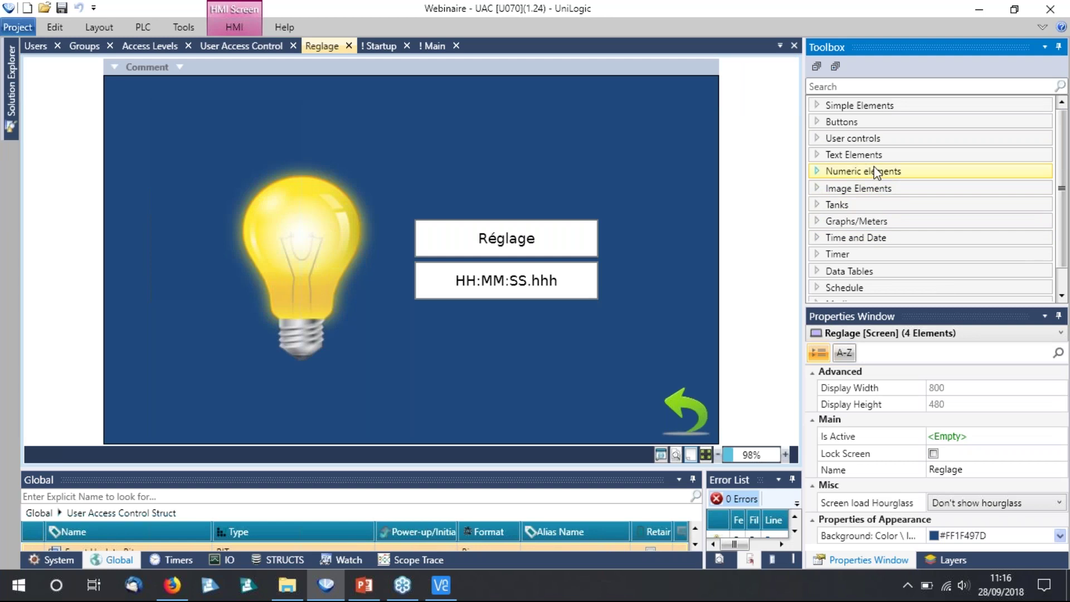
click(853, 188)
drag(853, 203, 614, 400)
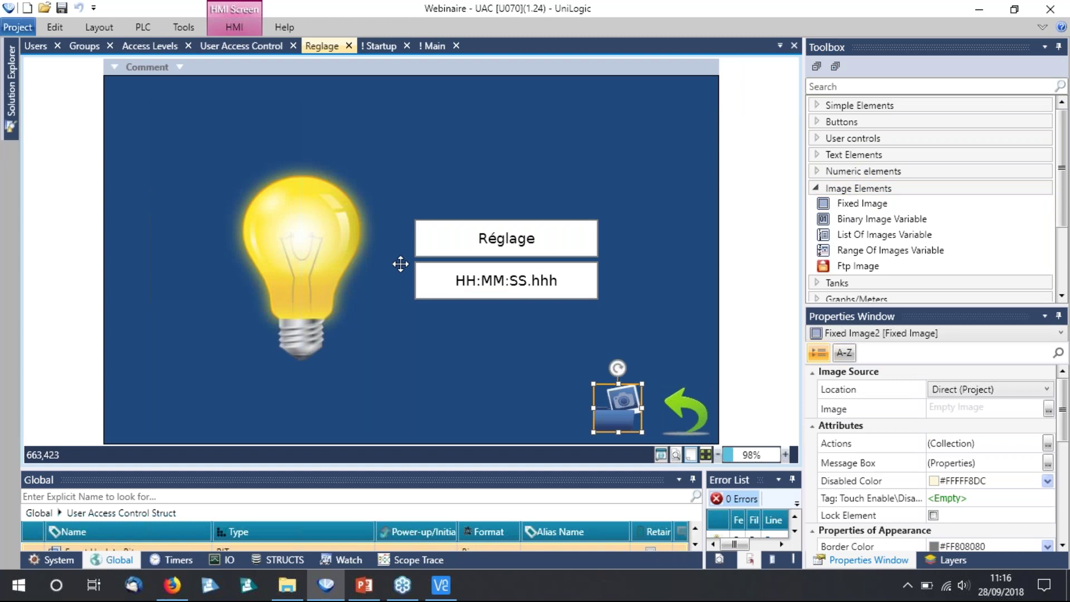
click(380, 45)
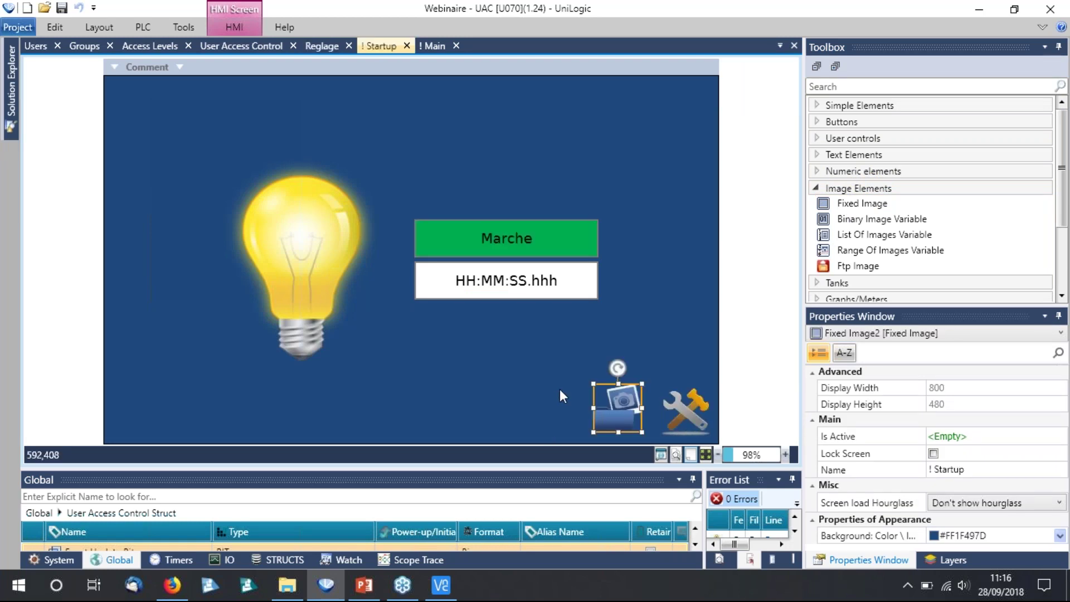
click(1048, 408)
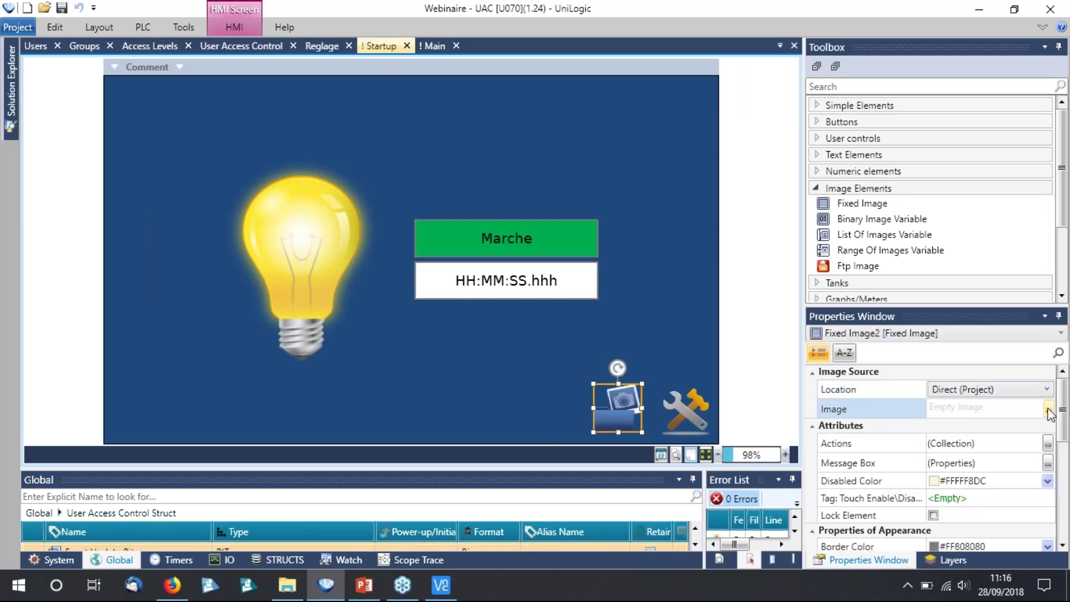
click(1048, 412)
click(287, 162)
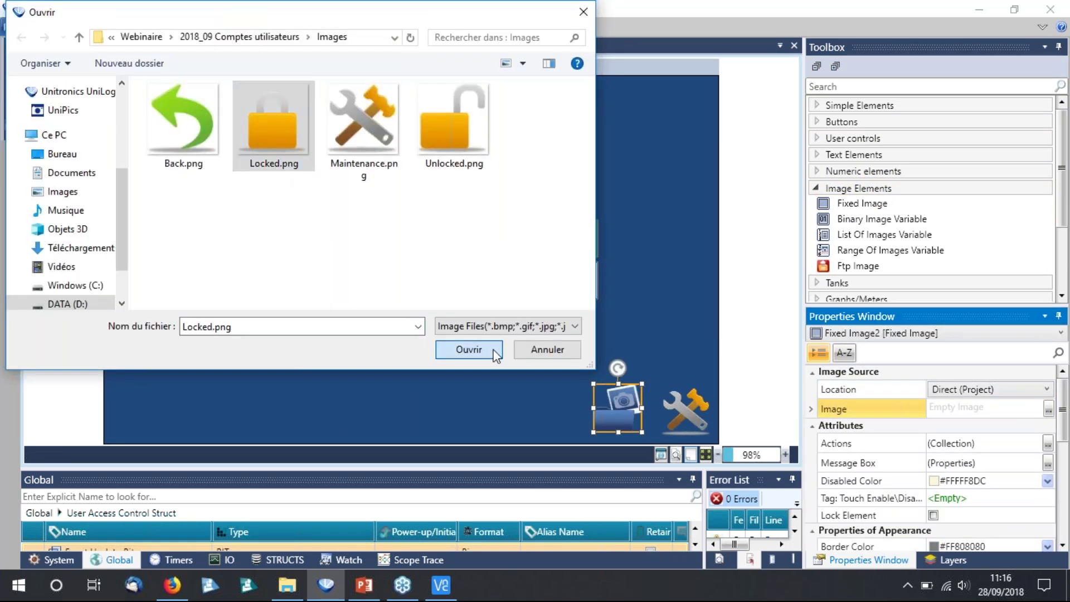
click(493, 351)
Position the lock image beside the maintenance image.
drag(618, 407, 685, 335)
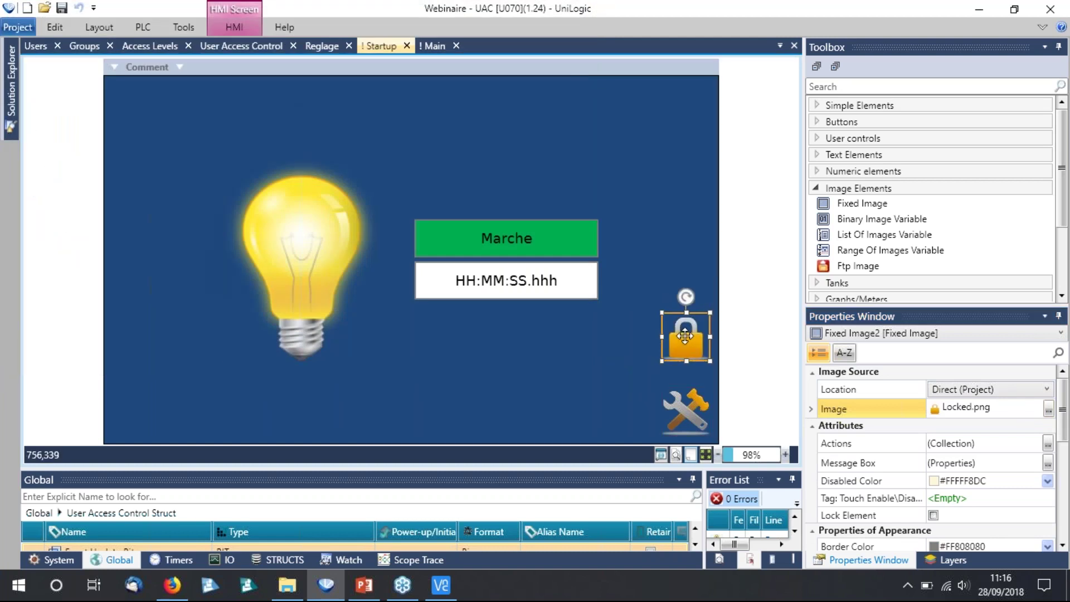
drag(686, 410, 633, 411)
click(679, 345)
drag(679, 338, 680, 415)
click(633, 409)
click(681, 415)
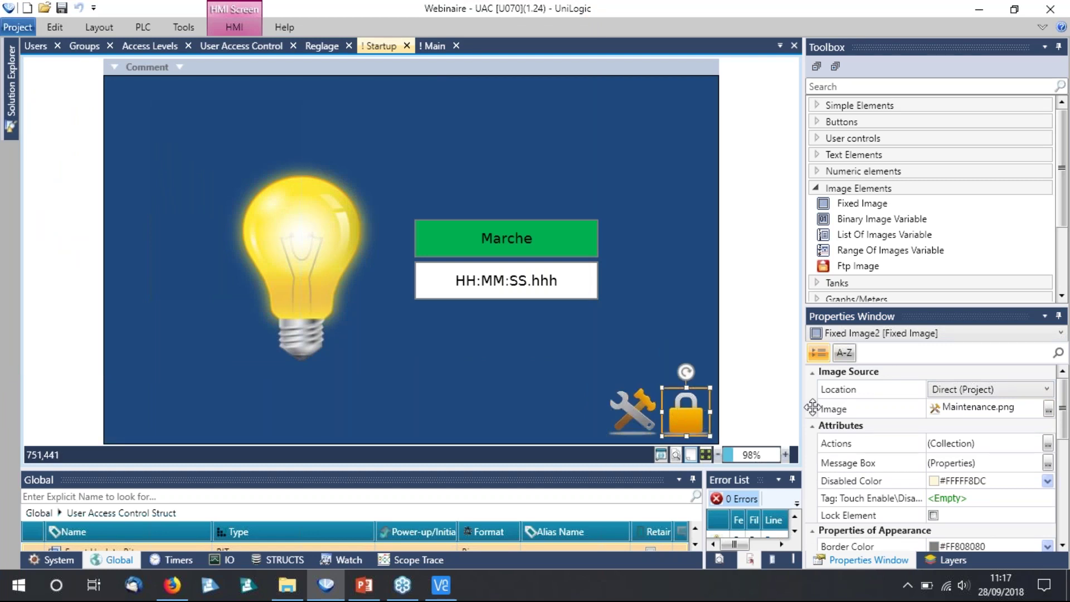
Give the lock image a Login action and move the second lock copy above it.
click(1048, 443)
click(482, 269)
click(526, 316)
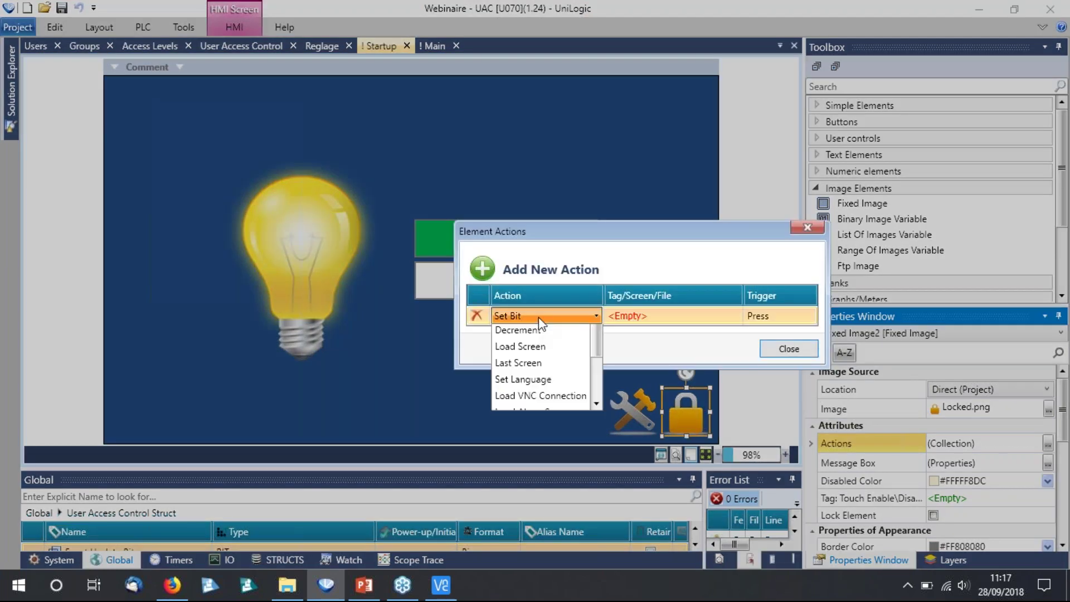
click(507, 433)
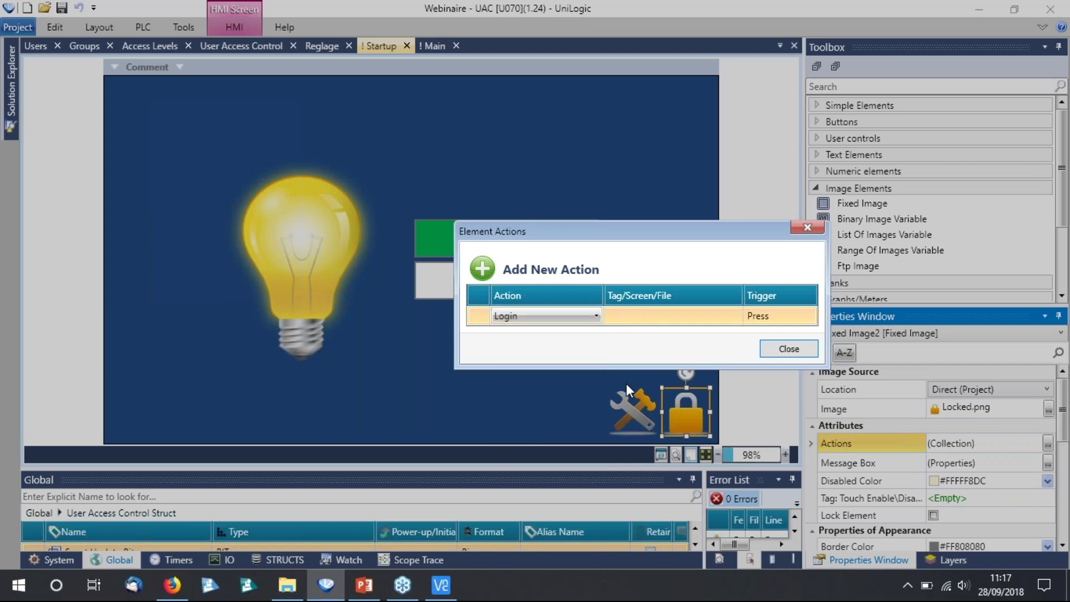
click(783, 348)
click(684, 409)
drag(685, 367, 686, 315)
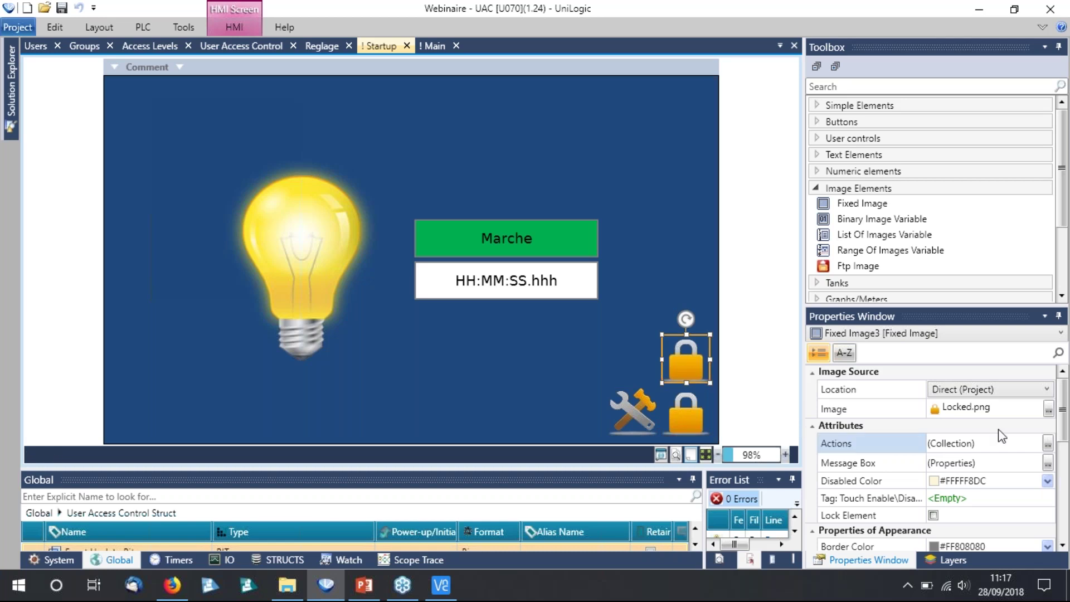
Set the upper padlock's picture to Unlocked.png and change its action from Login to Logout.
click(1048, 412)
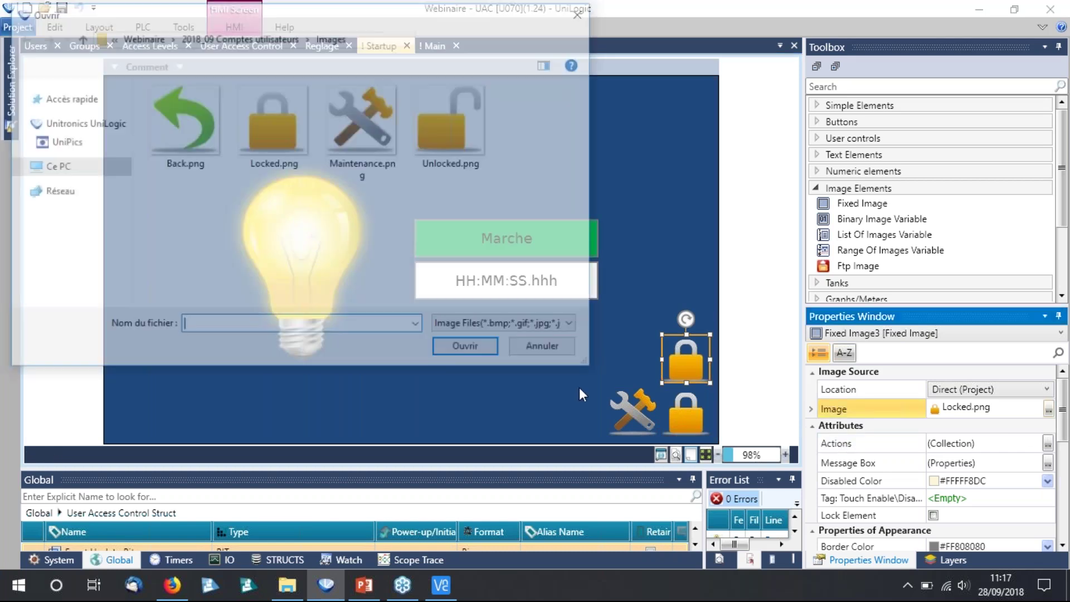
click(449, 131)
click(468, 347)
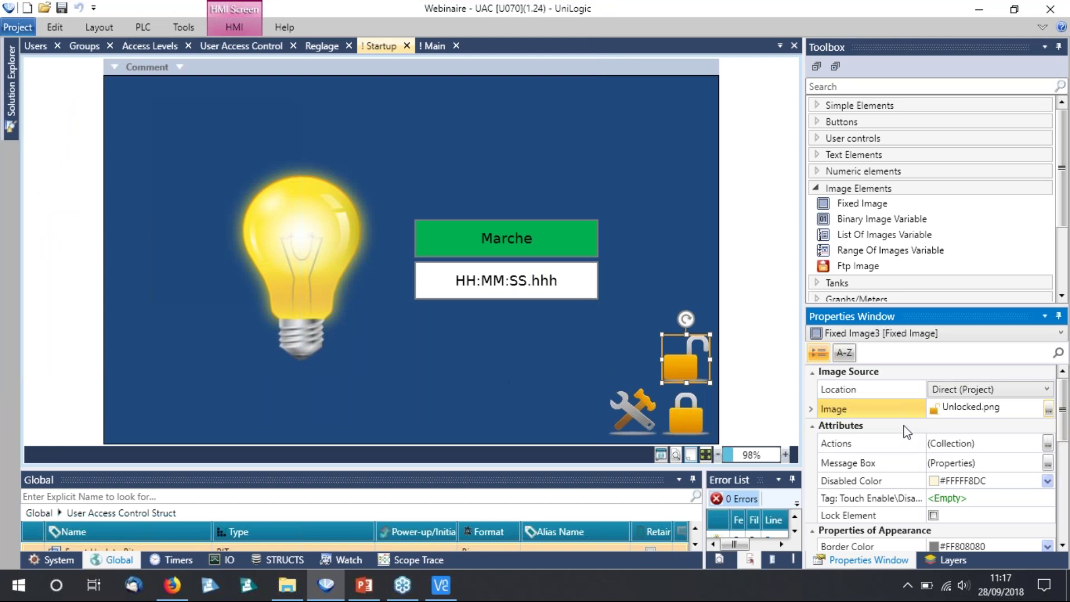
click(1048, 444)
click(1048, 444)
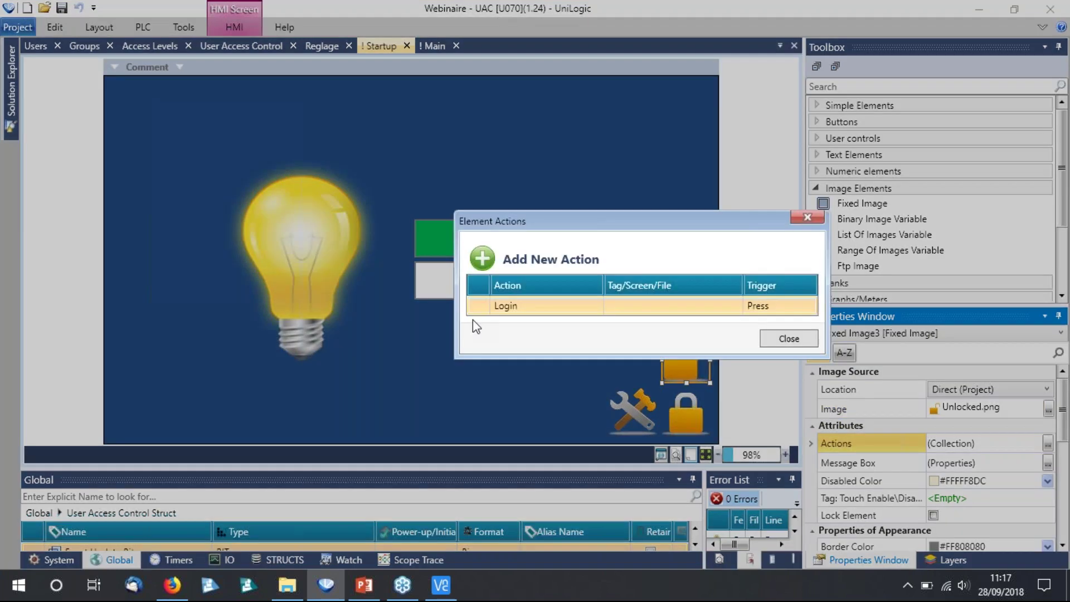
click(533, 306)
scroll(532, 435, down, 1)
click(535, 437)
click(786, 338)
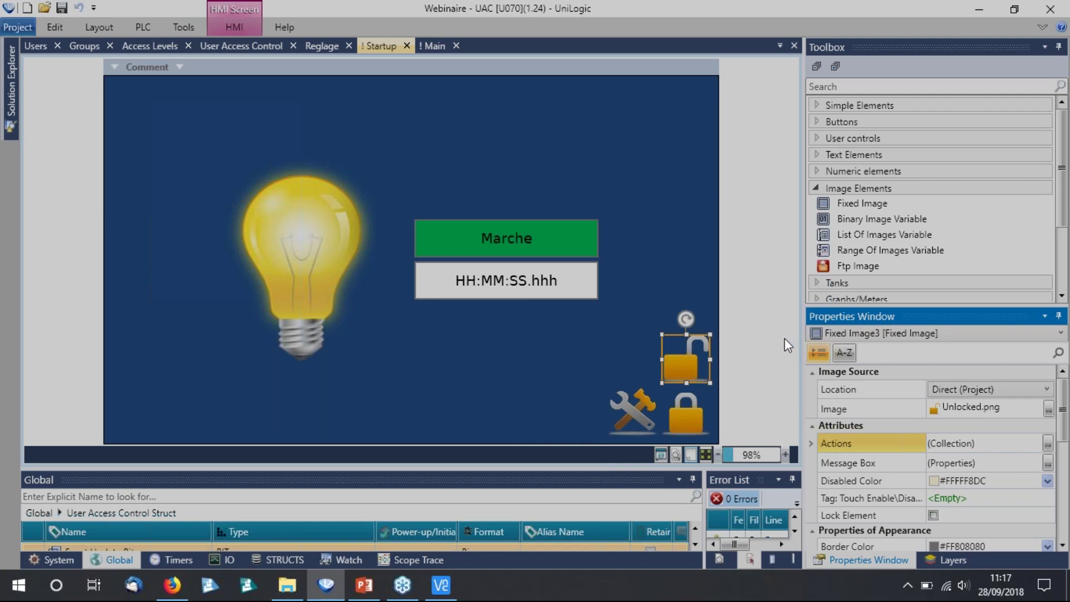
Select each padlock image in turn and resize the Global tag list.
click(641, 343)
drag(689, 291, 696, 423)
click(680, 393)
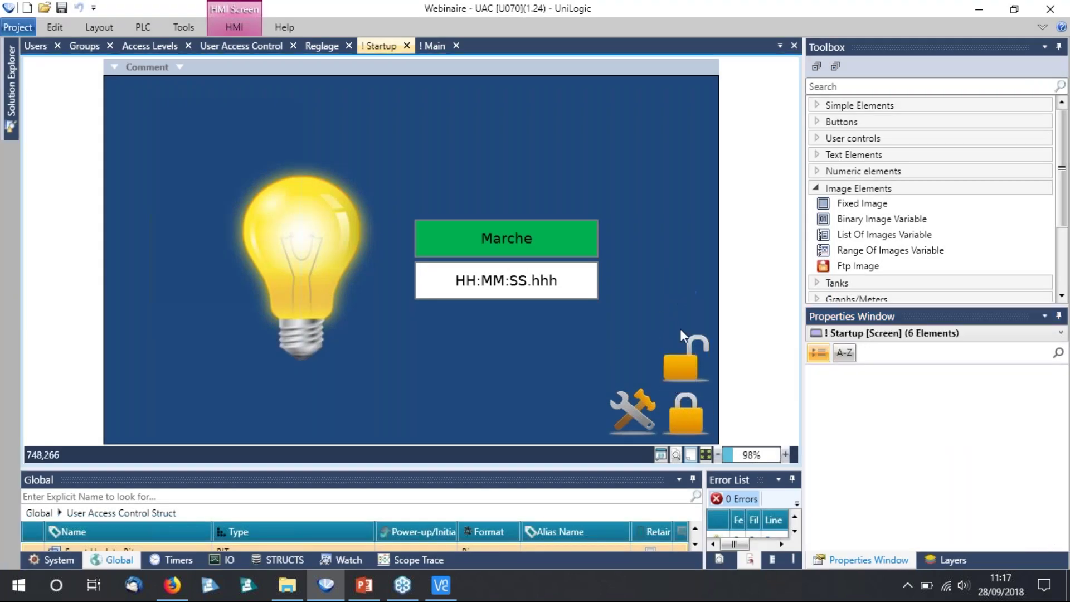
click(686, 357)
click(685, 413)
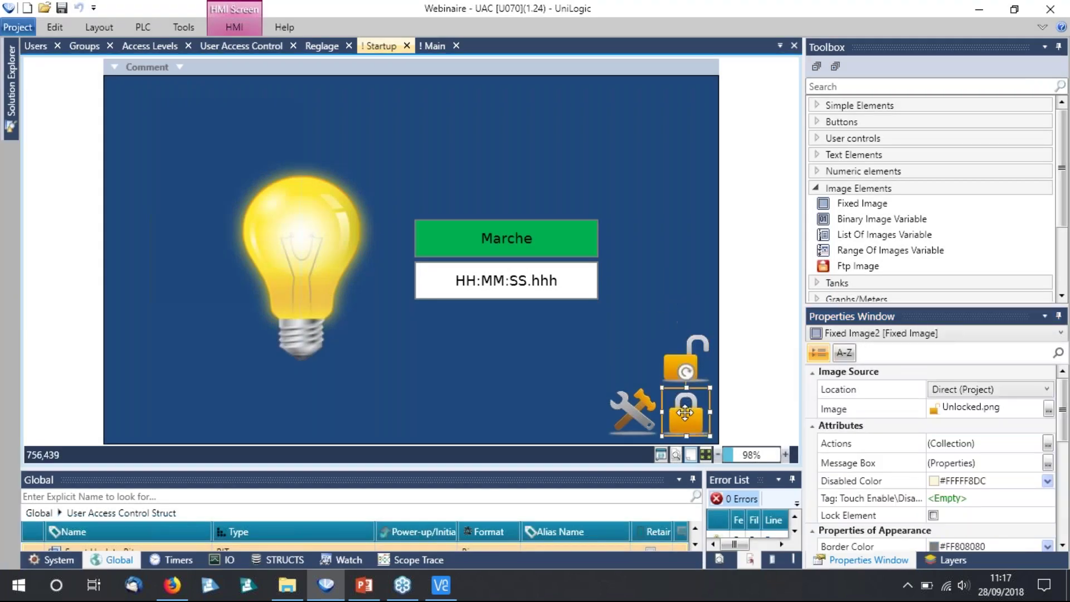
click(682, 259)
drag(334, 467, 336, 280)
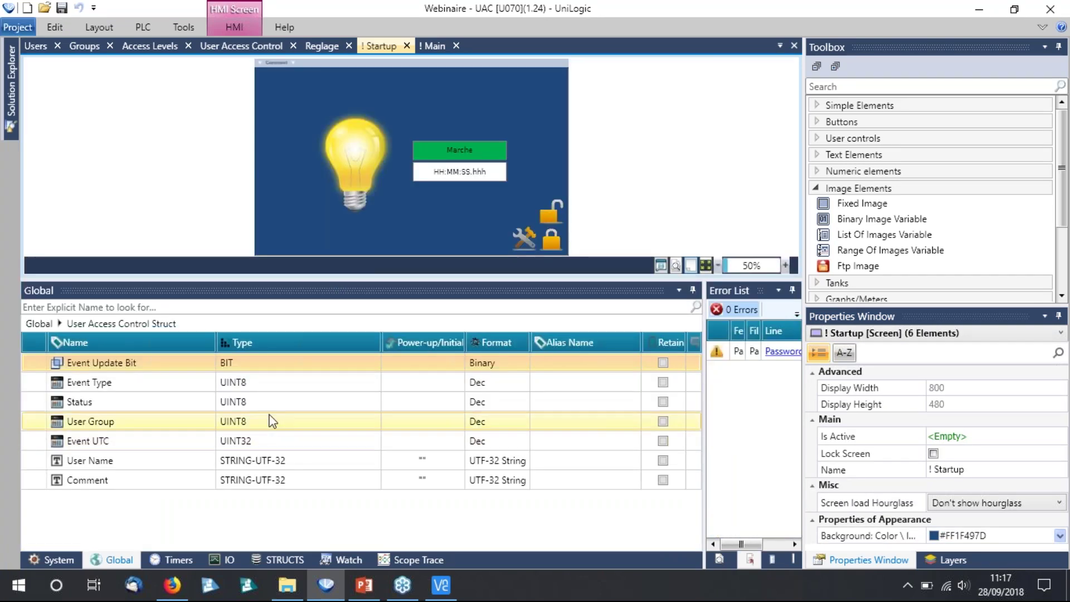
drag(252, 281, 253, 417)
In Main's Connexion / deconnexion utilisateur region, add a Greater Than block: User Group > #0.
click(435, 45)
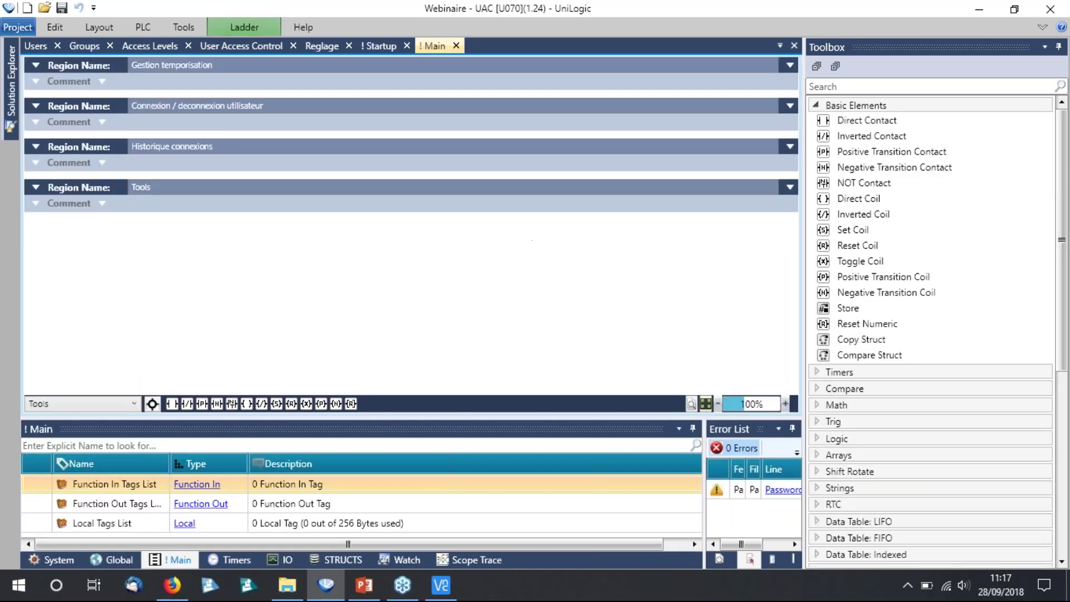
click(36, 106)
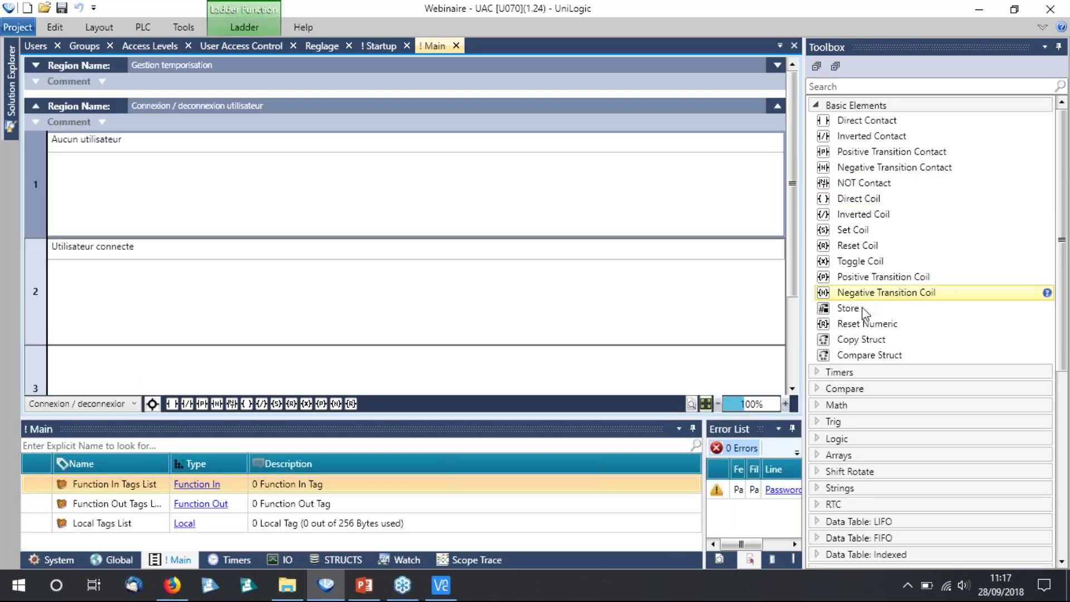
click(844, 389)
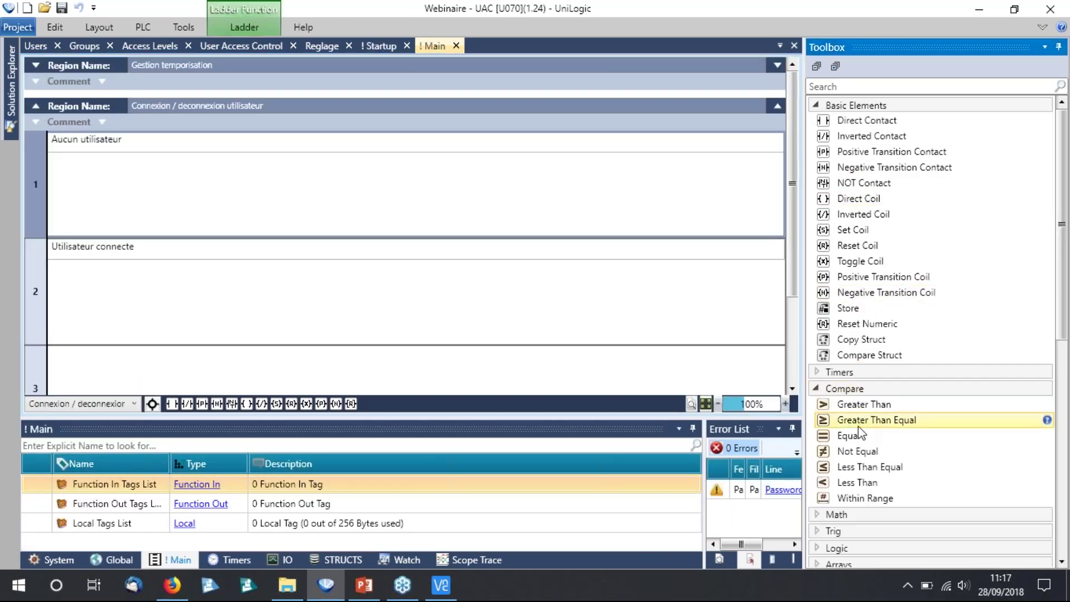
scroll(844, 388, down, 3)
drag(863, 253, 225, 220)
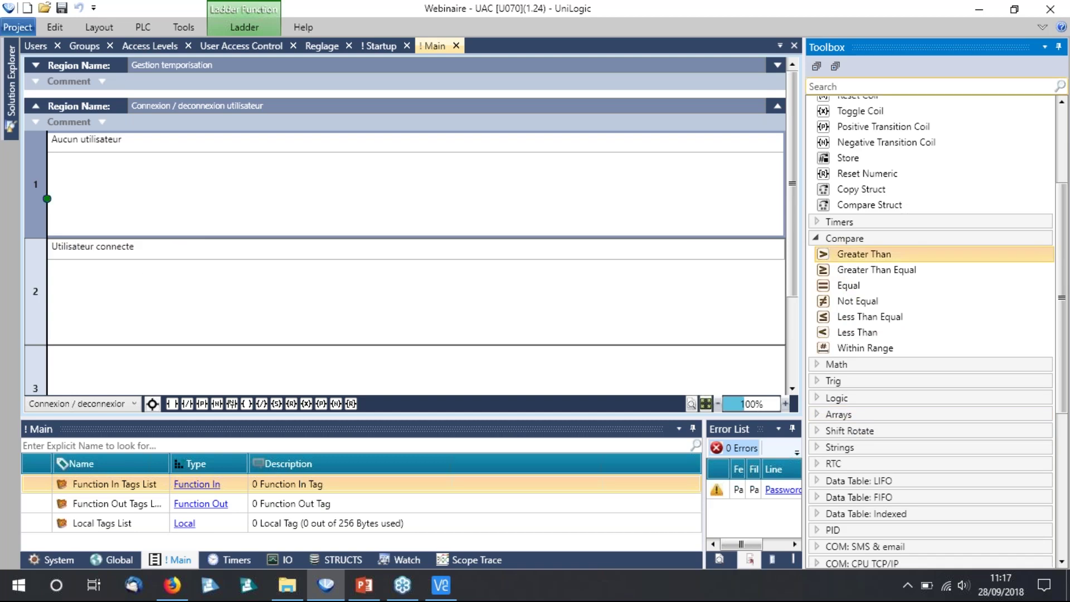
click(92, 239)
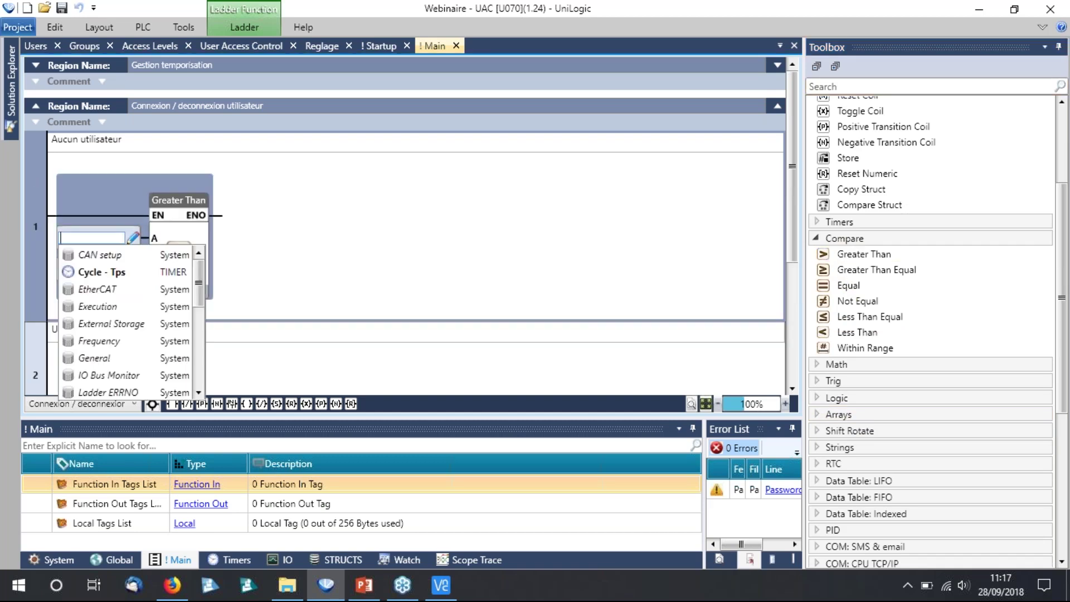
text(u)
click(115, 318)
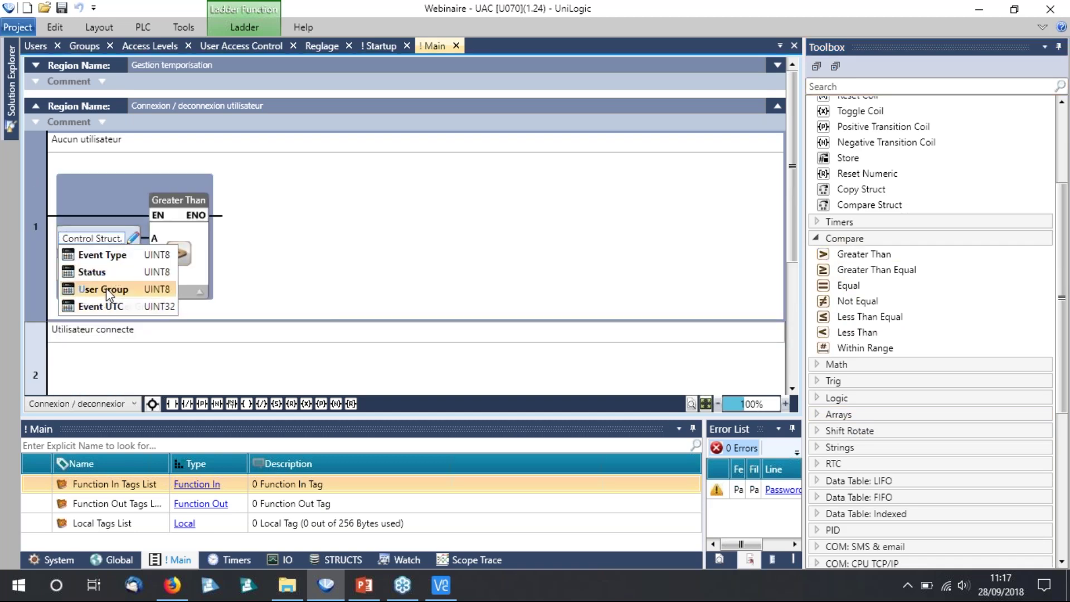
click(106, 289)
click(99, 269)
text(0)
key(Return)
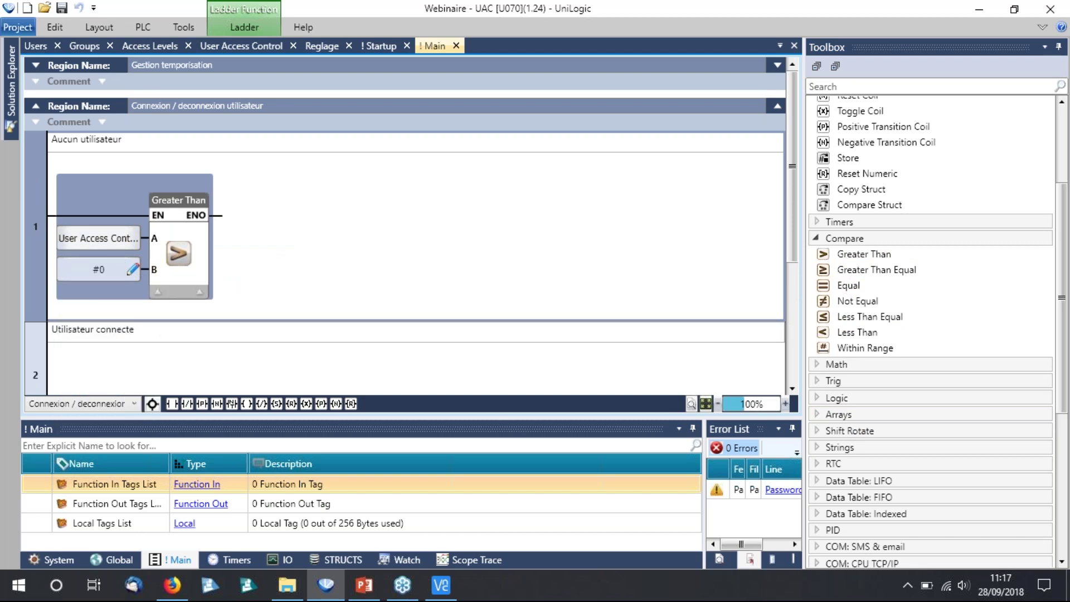
click(317, 241)
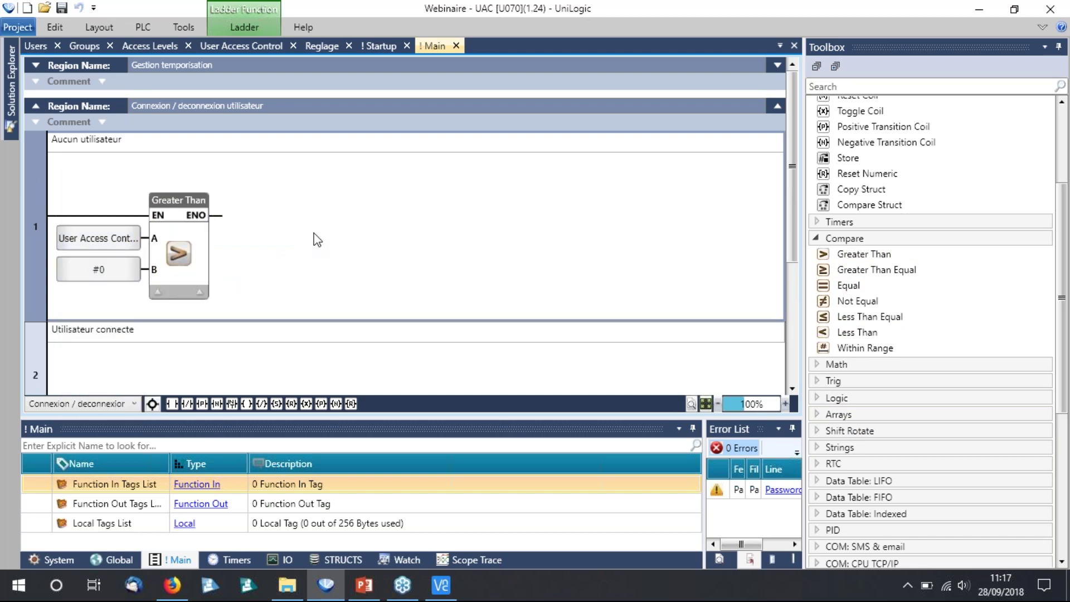
Drive a new Utilisateur connecte coil from the Greater Than comparison.
scroll(317, 240, down, 2)
scroll(840, 346, up, 3)
drag(840, 201, 329, 161)
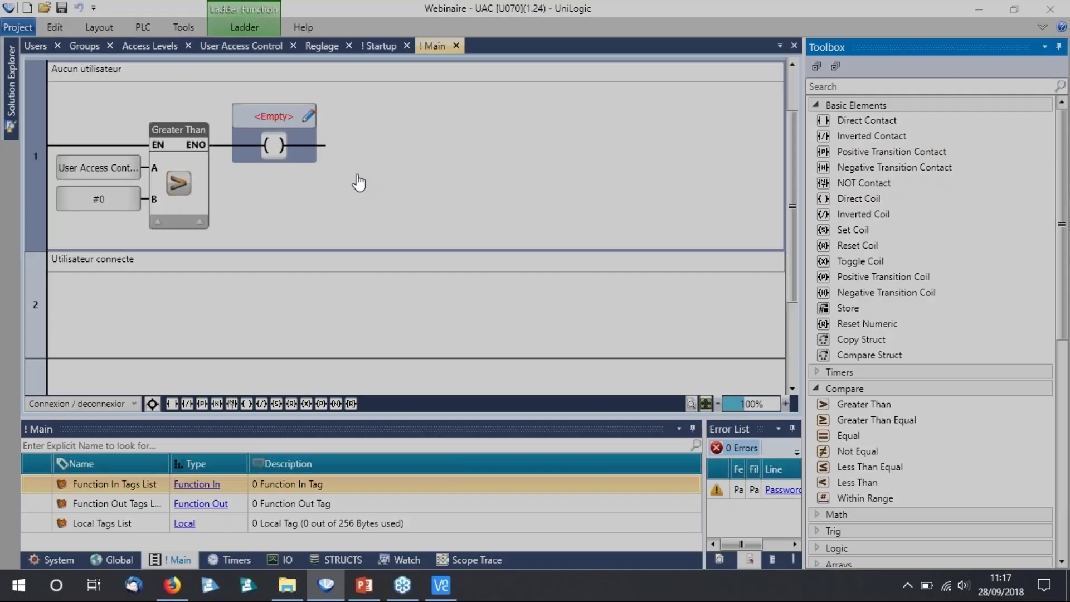
text(Utilisateur connecte)
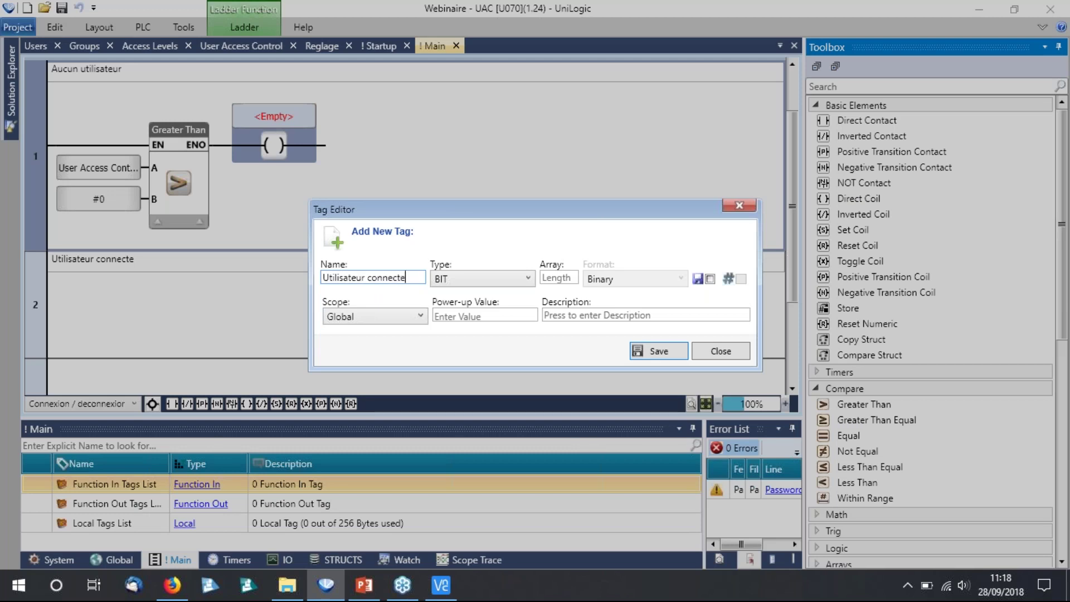
key(Return)
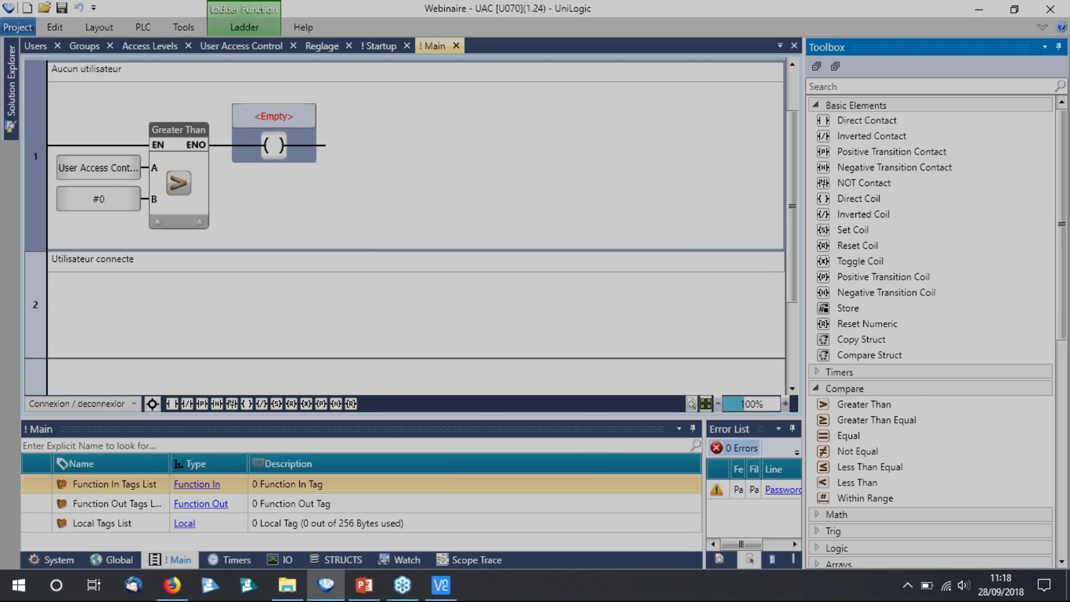
Add a rung where an inverted Utilisateur connecte contact drives a new Aucun utilisateur coil.
click(864, 136)
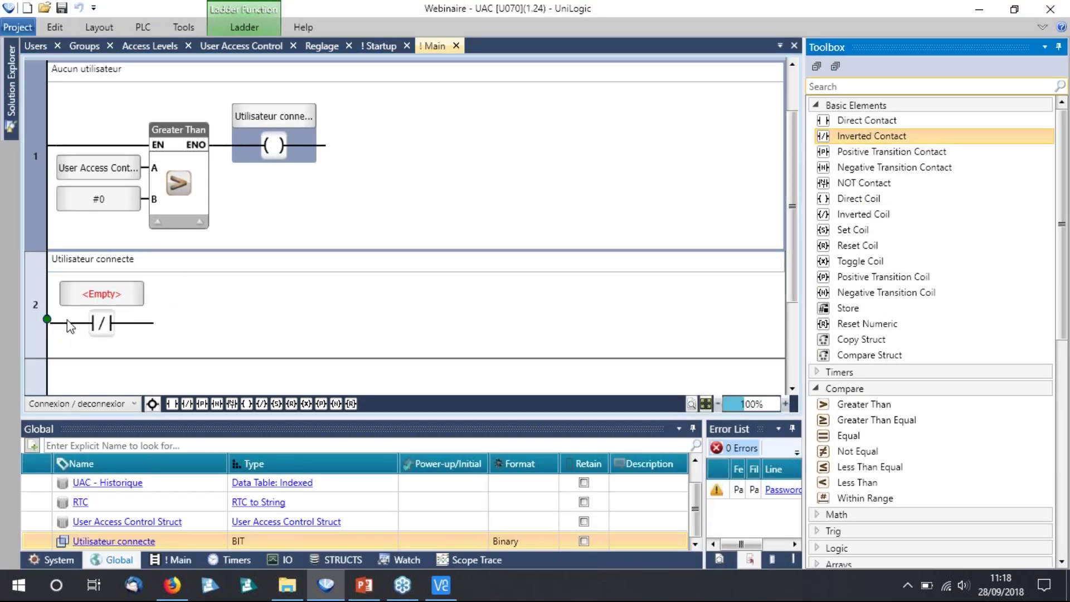
click(848, 200)
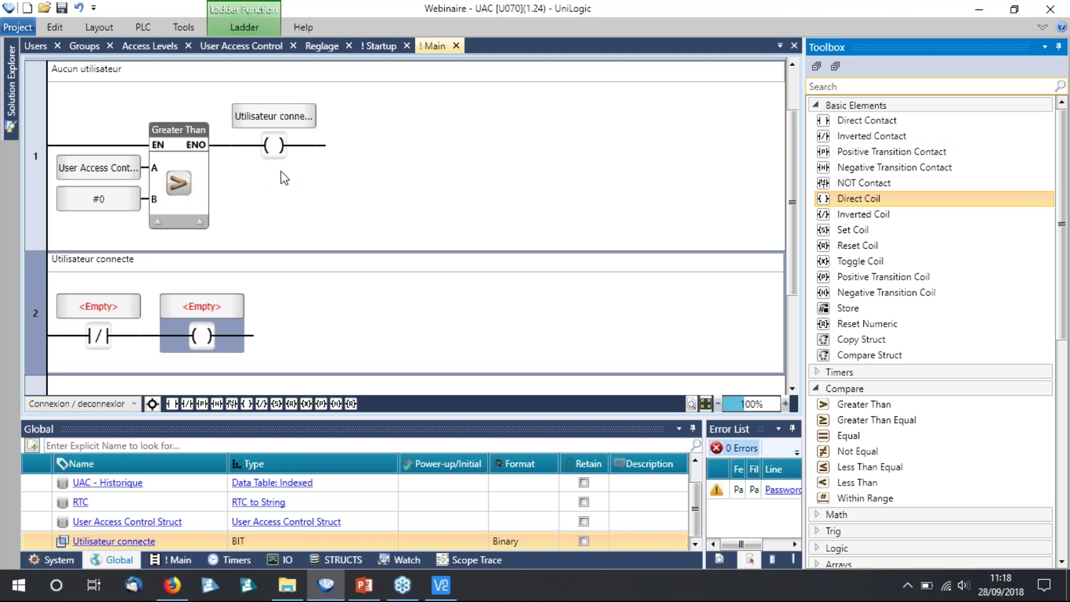
drag(269, 112, 100, 306)
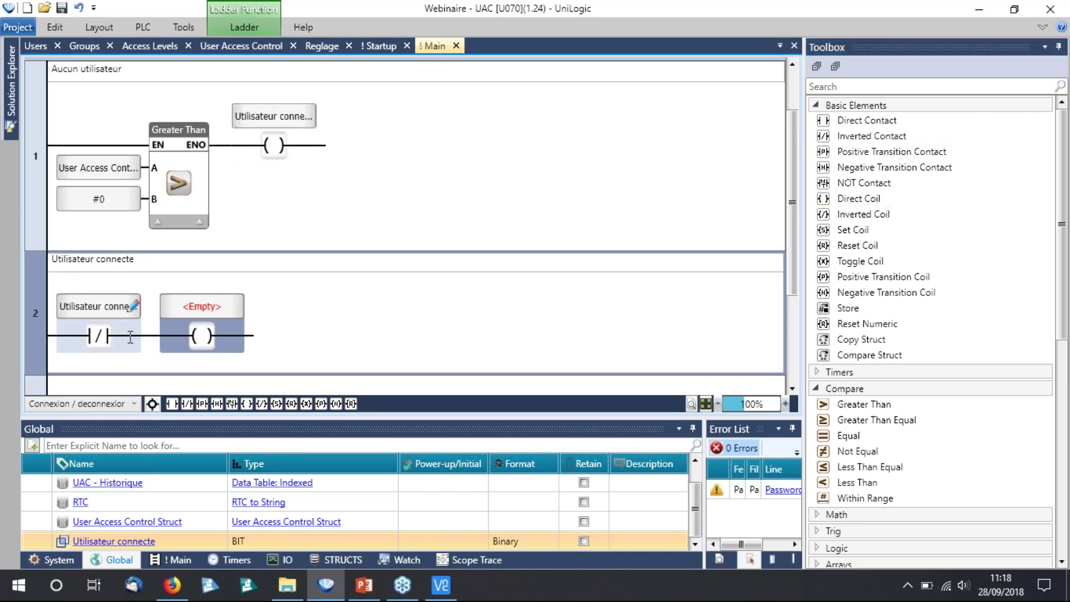
click(236, 308)
text(Aucun utilisat)
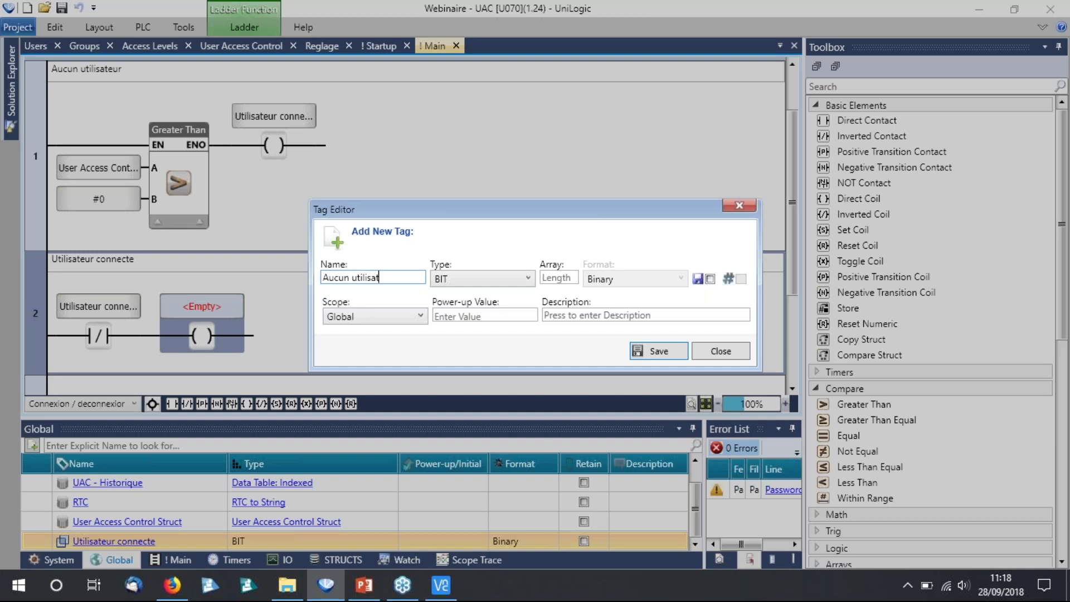
text(eur)
key(Return)
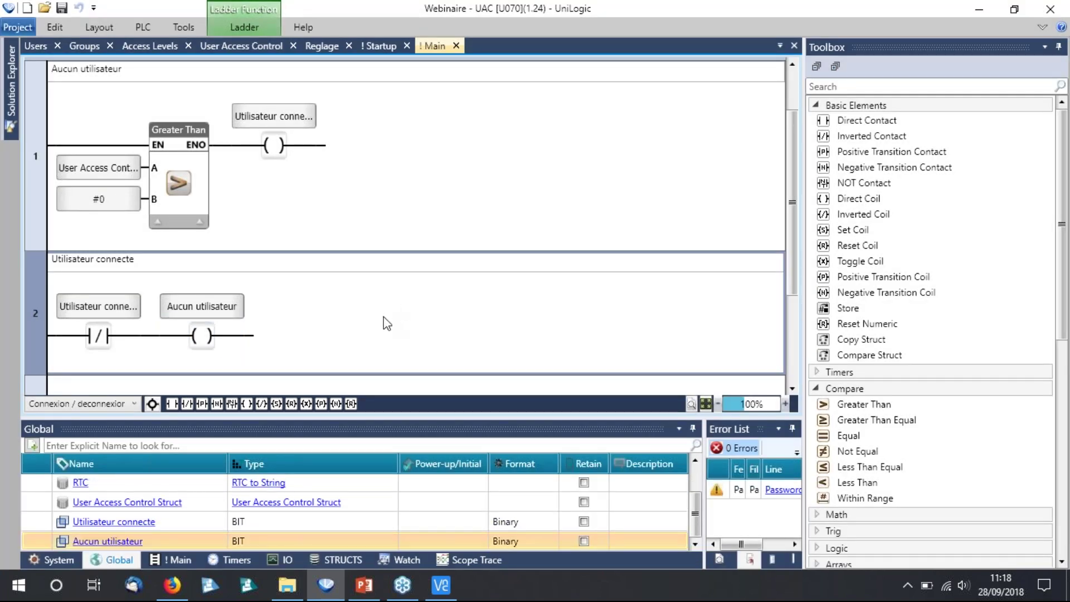
scroll(383, 317, down, 2)
scroll(429, 326, up, 5)
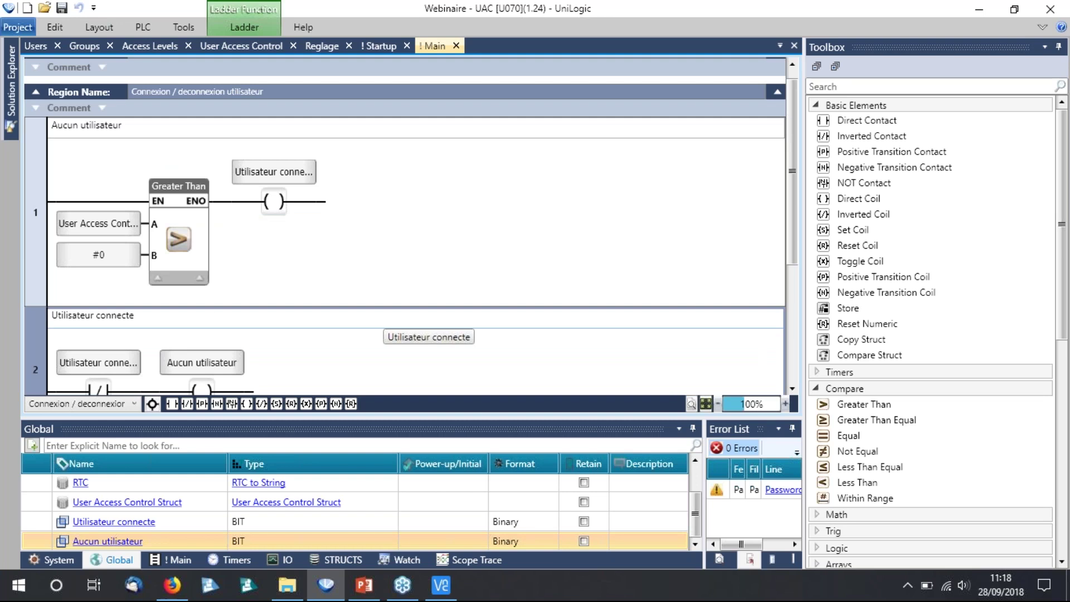
scroll(356, 186, up, 1)
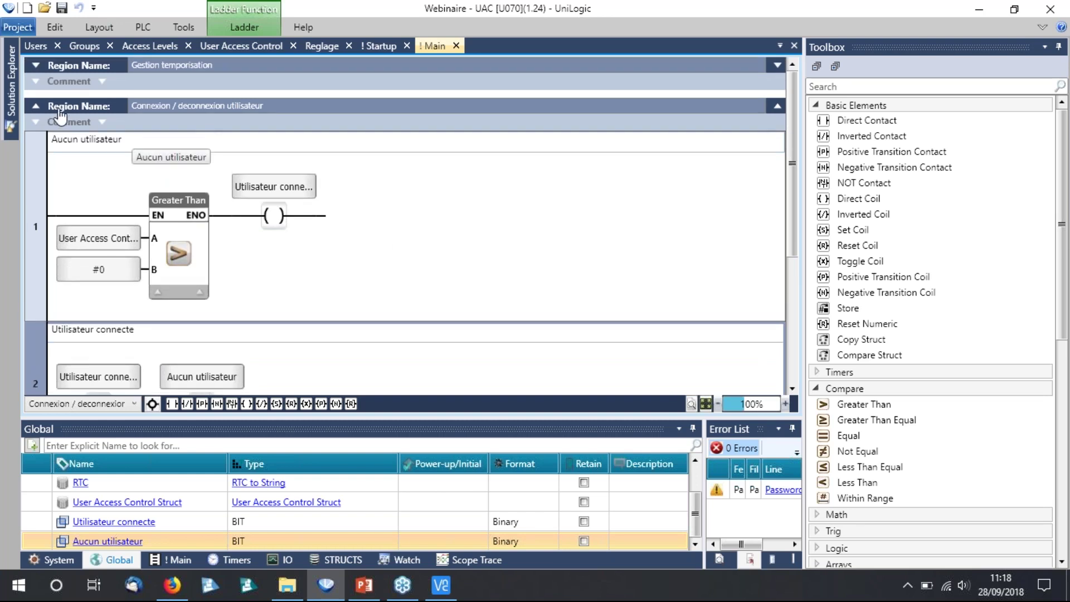
click(36, 106)
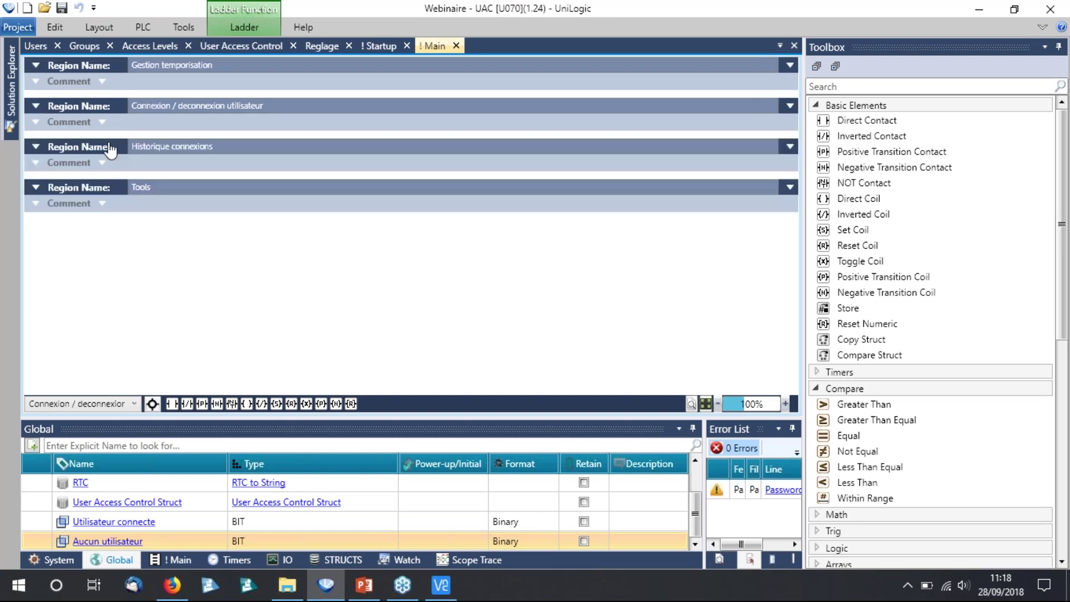
On the Startup screen, make the locked padlock's visibility depend on Aucun utilisateur.
click(382, 46)
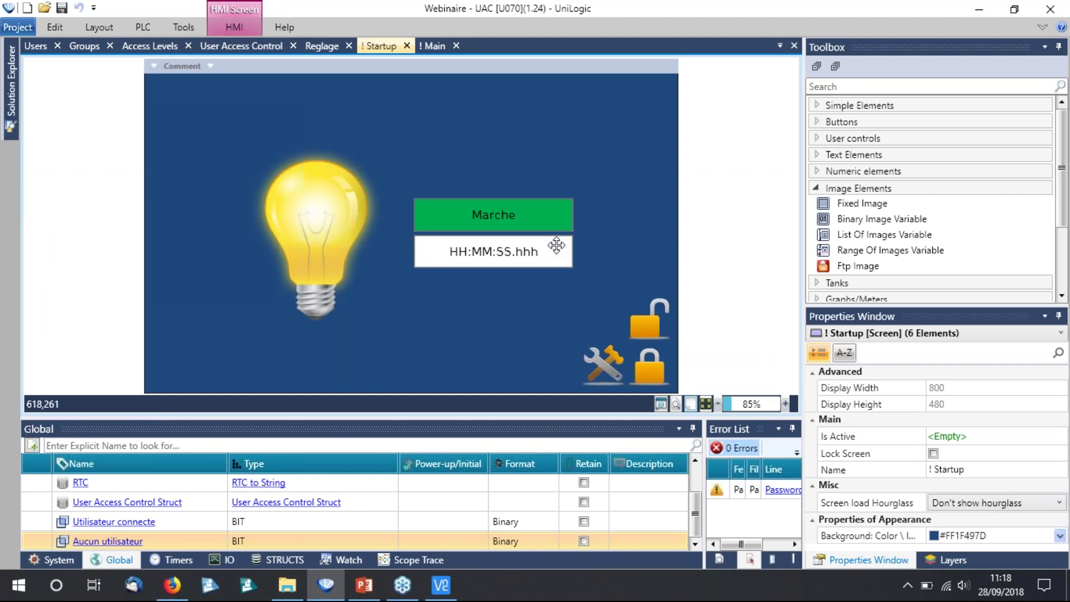
click(651, 374)
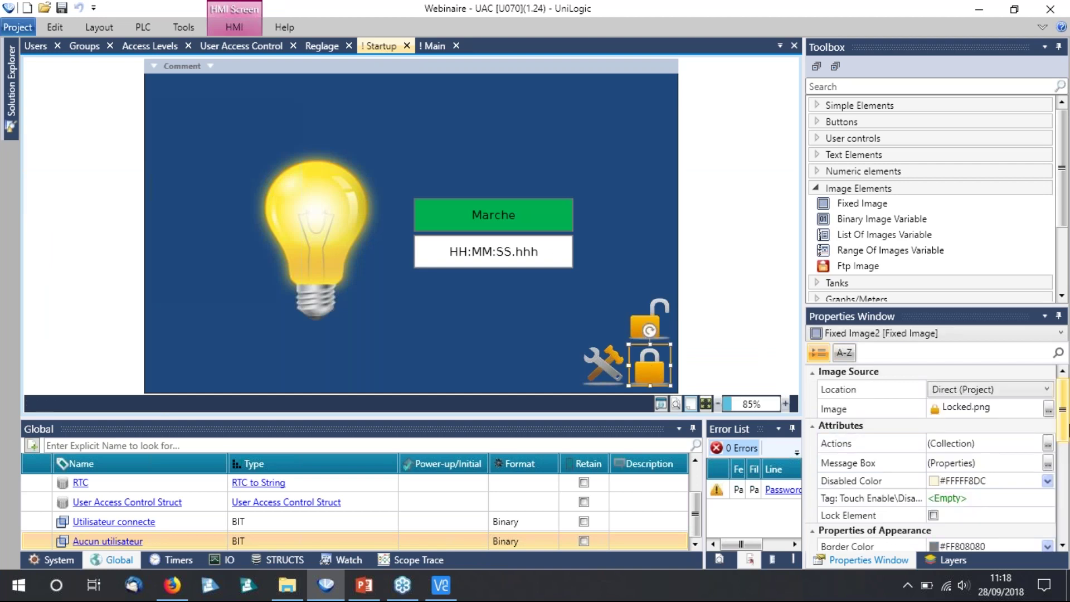
scroll(930, 457, down, 3)
click(986, 440)
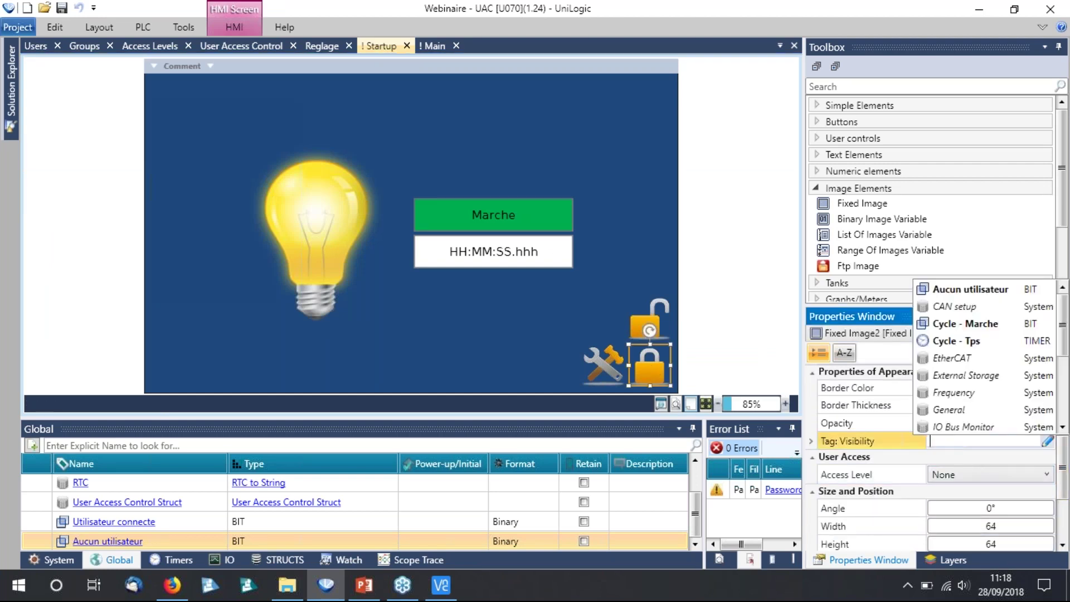
click(970, 289)
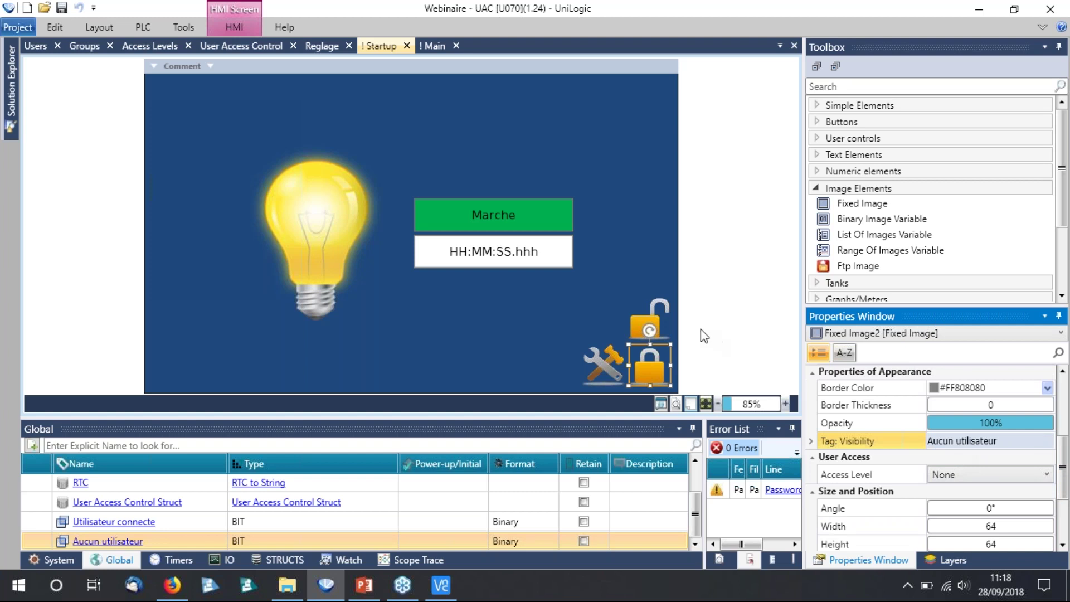
Set the unlocked padlock's Tag: Visibility to Utilisateur connecte.
click(659, 318)
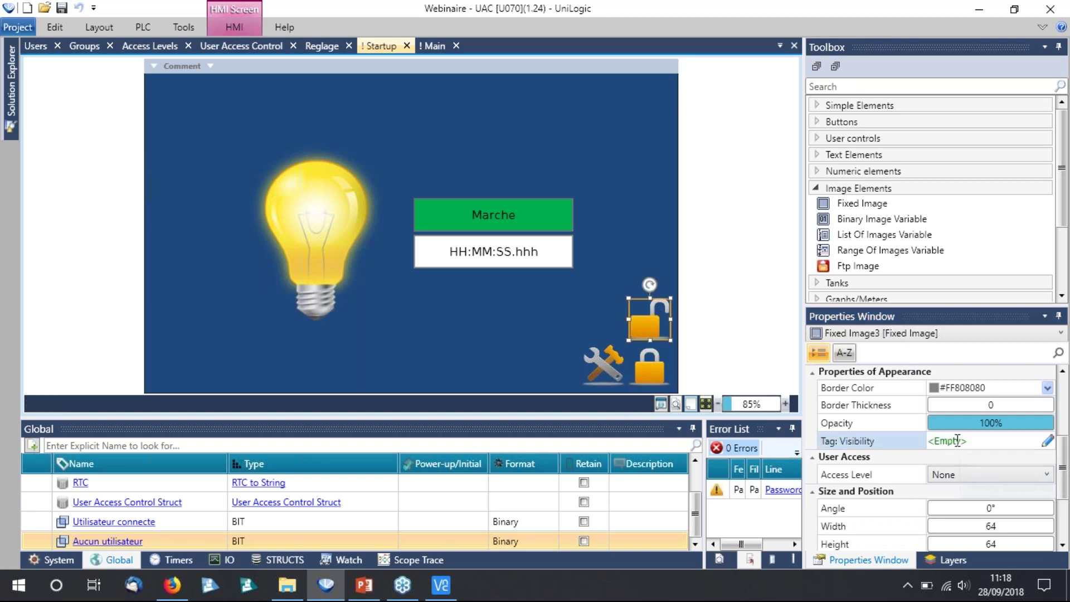
click(957, 440)
text(ui)
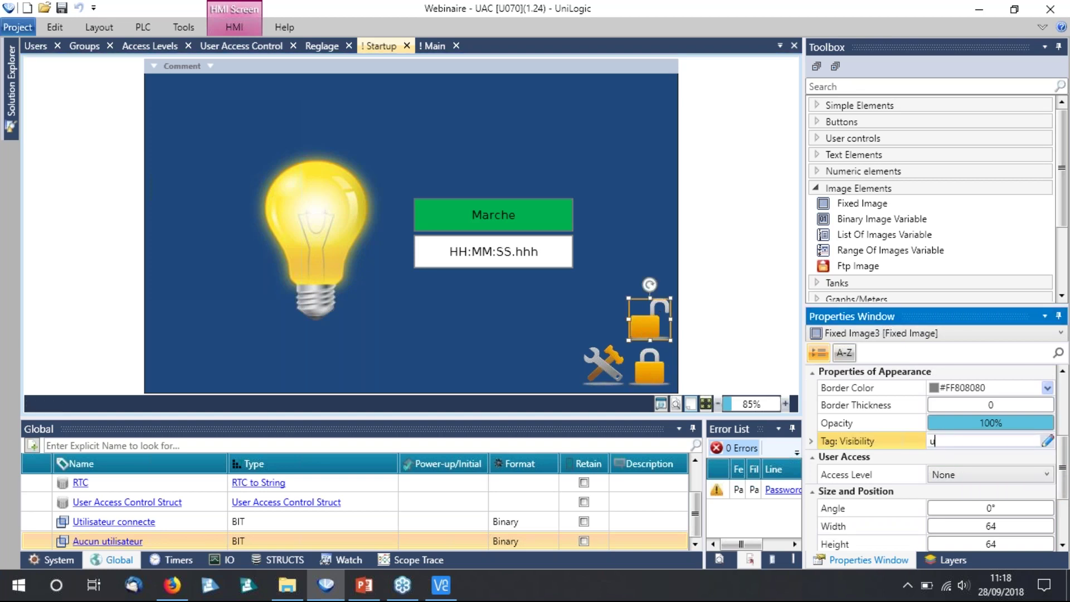
click(954, 458)
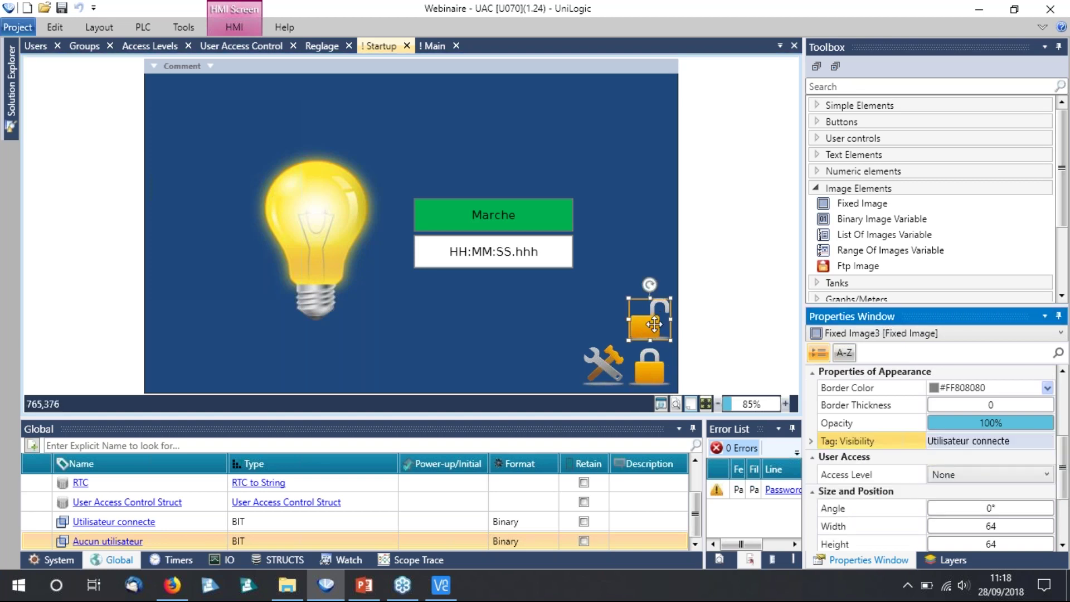
Move the open padlock down to sit over the closed padlock.
drag(654, 324, 656, 350)
drag(657, 366, 651, 366)
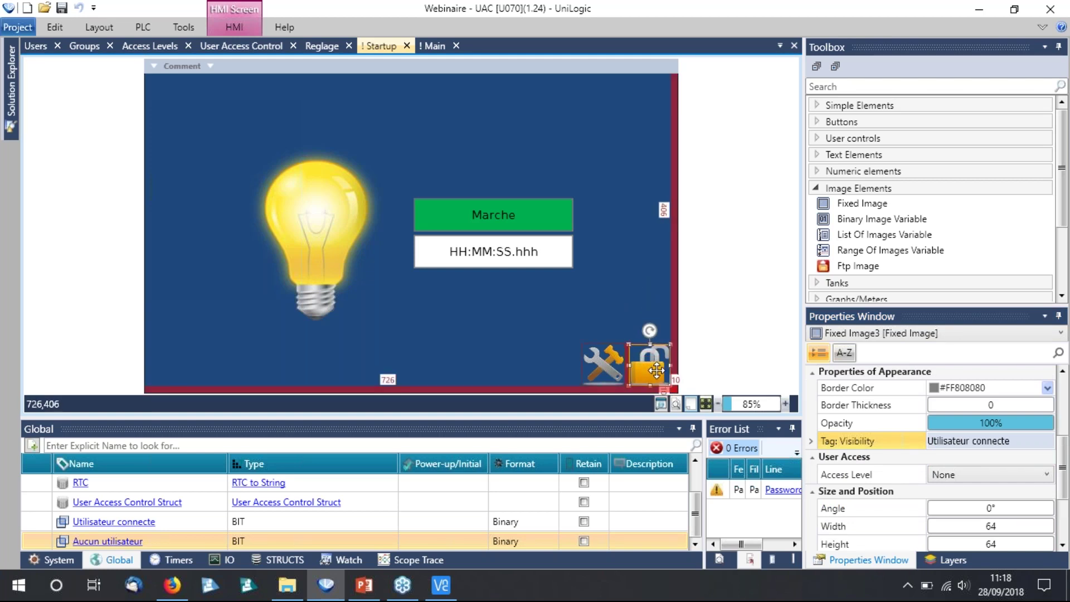
click(633, 297)
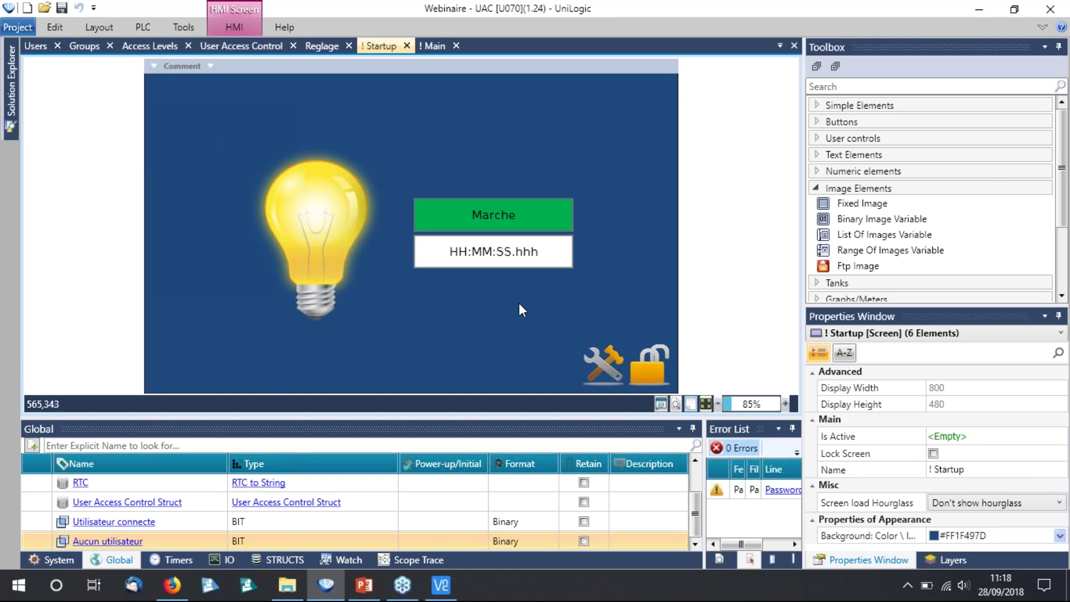
mouse_move(13, 103)
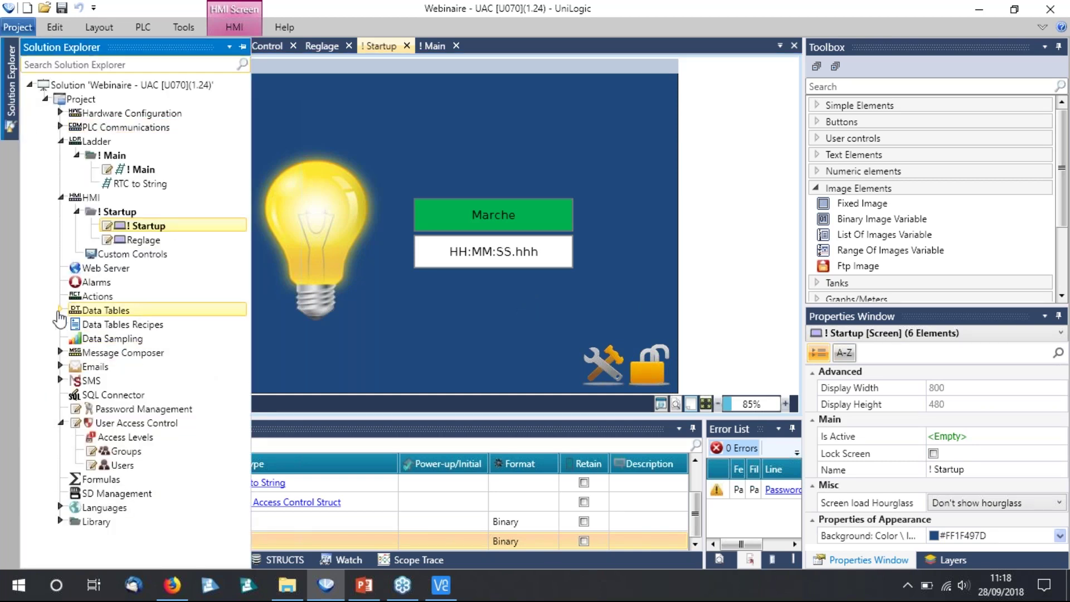
Open the UAC - Historique data table from Data Tables to view its Date, Heure and Utilisateur columns.
click(60, 310)
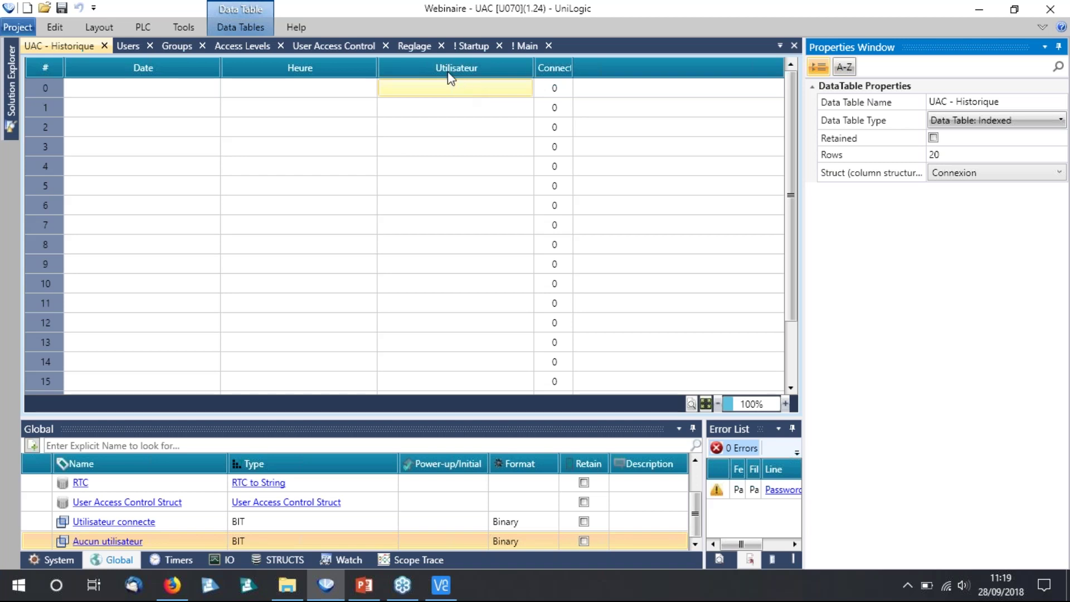
mouse_move(449, 75)
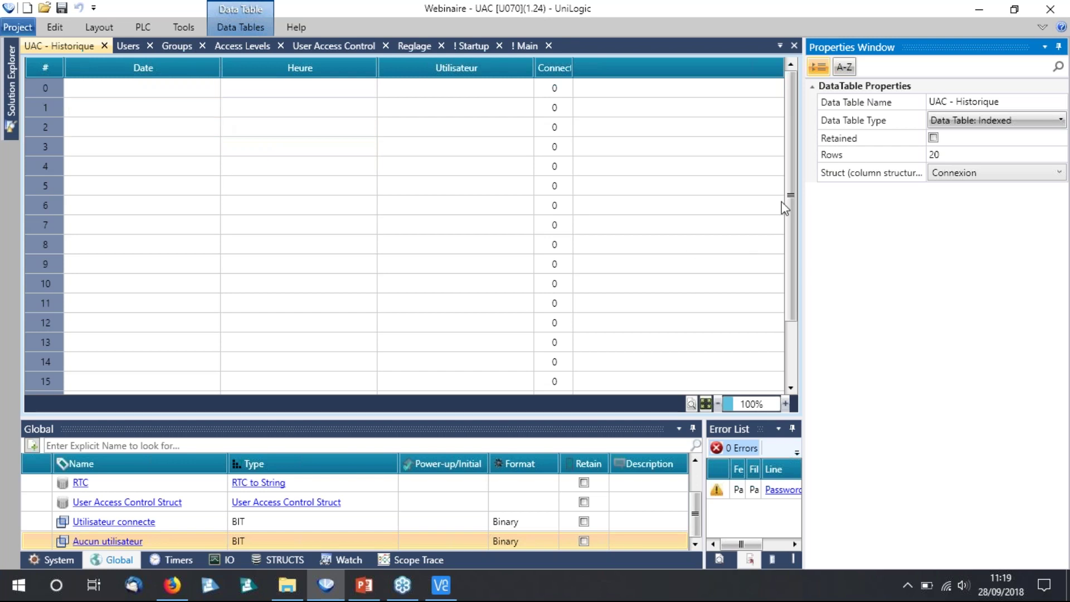
drag(795, 196, 604, 43)
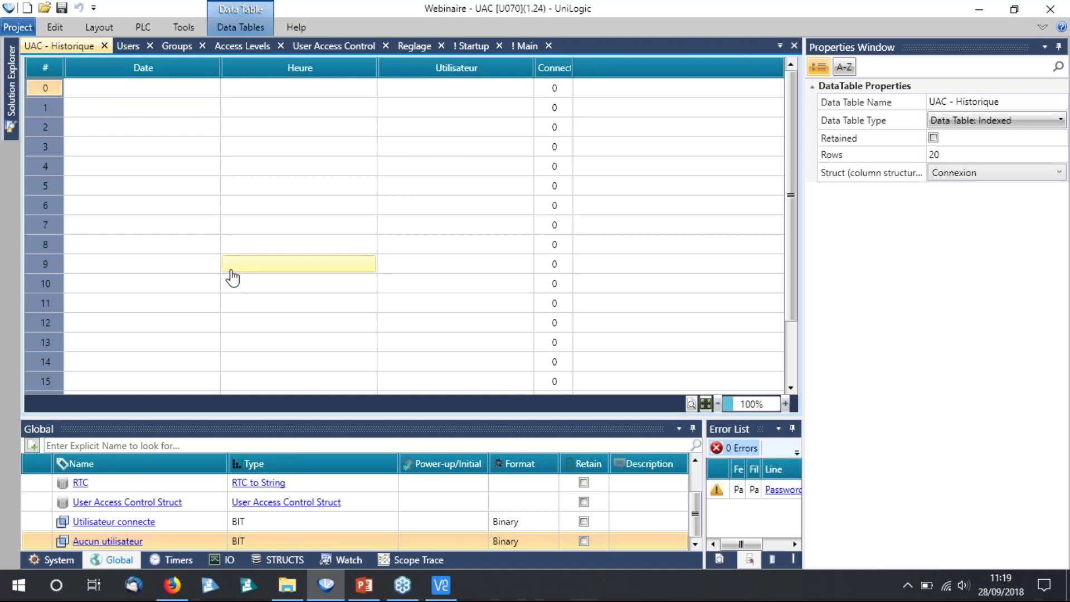
click(176, 588)
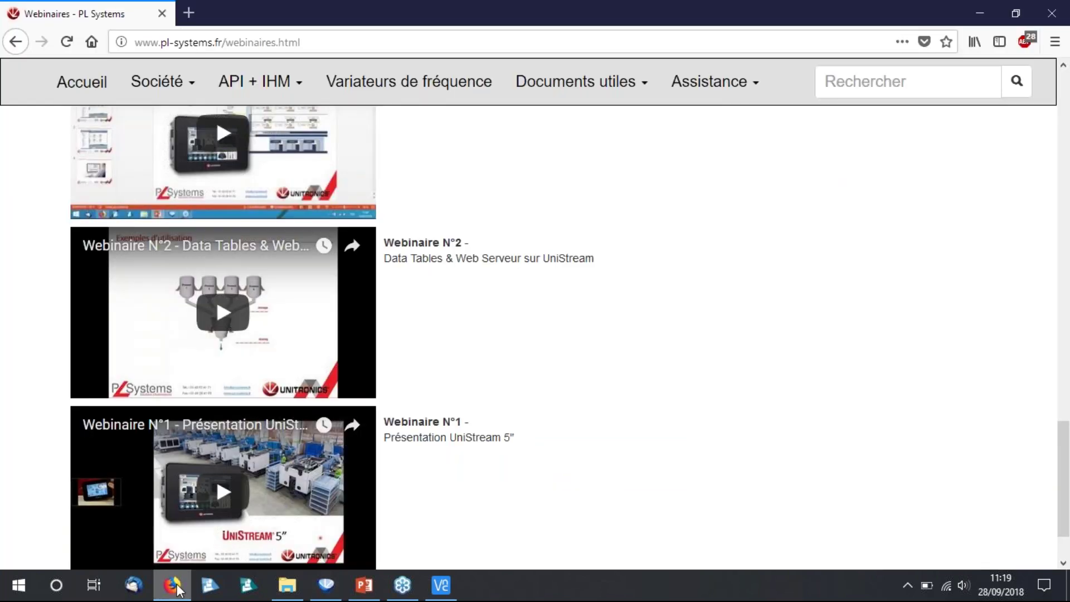
click(553, 85)
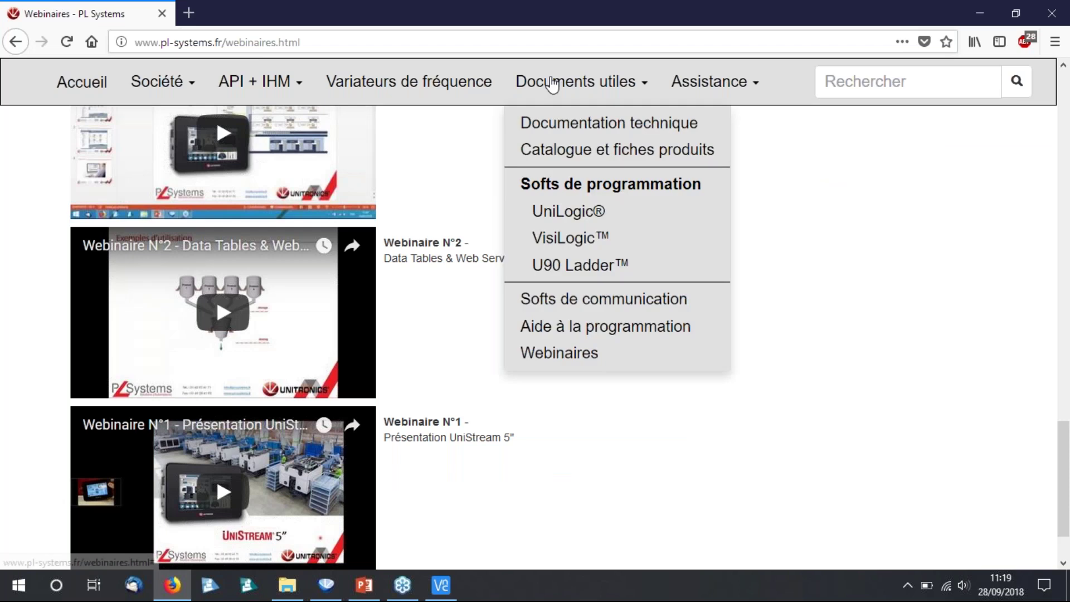
click(566, 354)
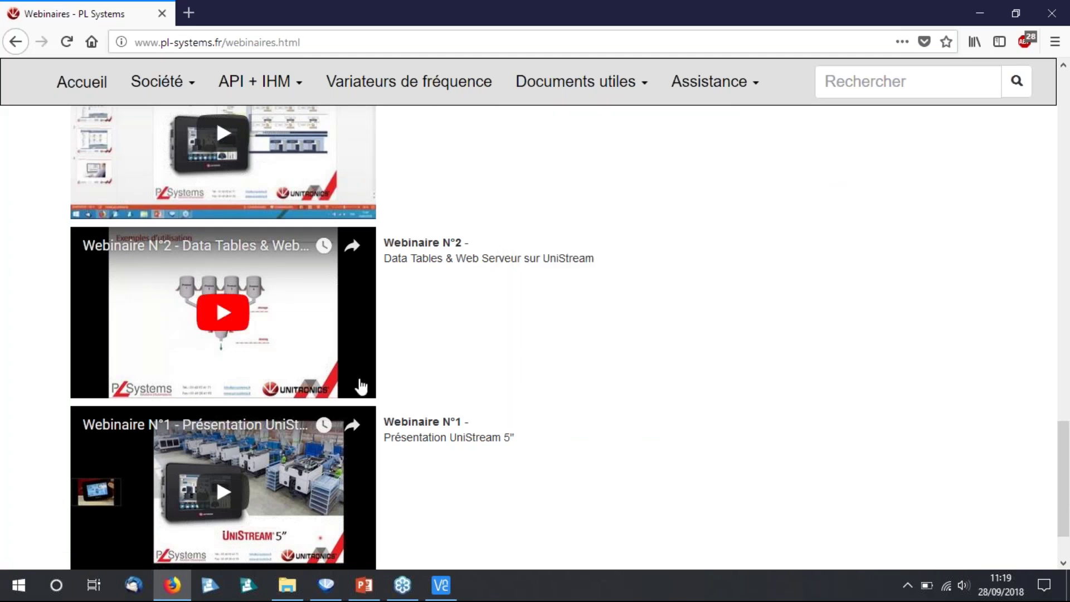
click(328, 590)
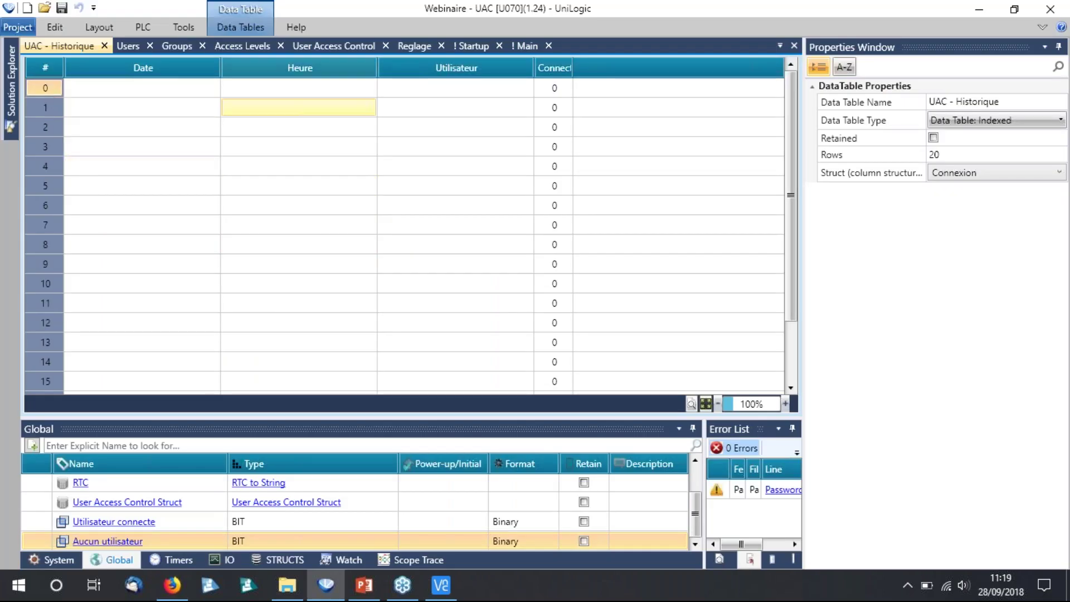
In ! Main's Historique connexions region, add a P contact on Utilisateur connecte.
click(523, 46)
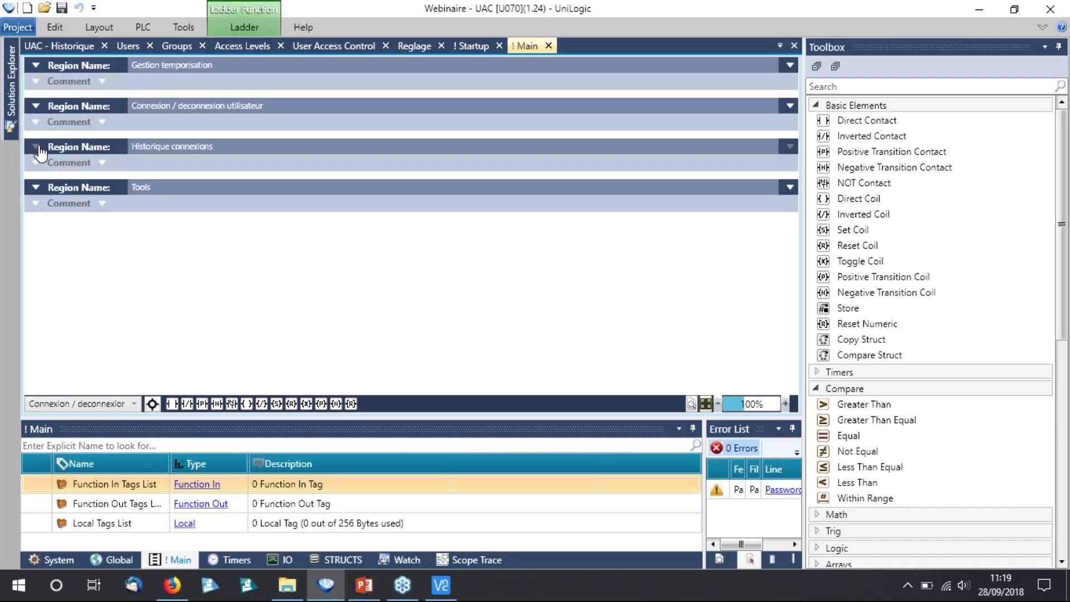
click(37, 147)
scroll(252, 239, down, 2)
scroll(394, 198, up, 1)
drag(892, 151, 79, 146)
click(79, 146)
text(u)
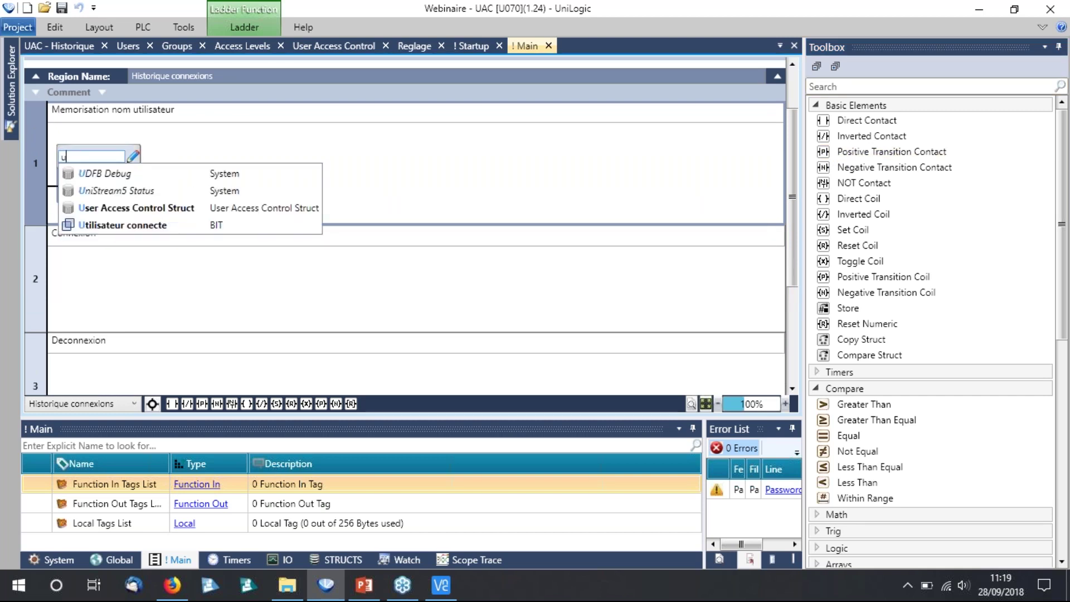
click(127, 224)
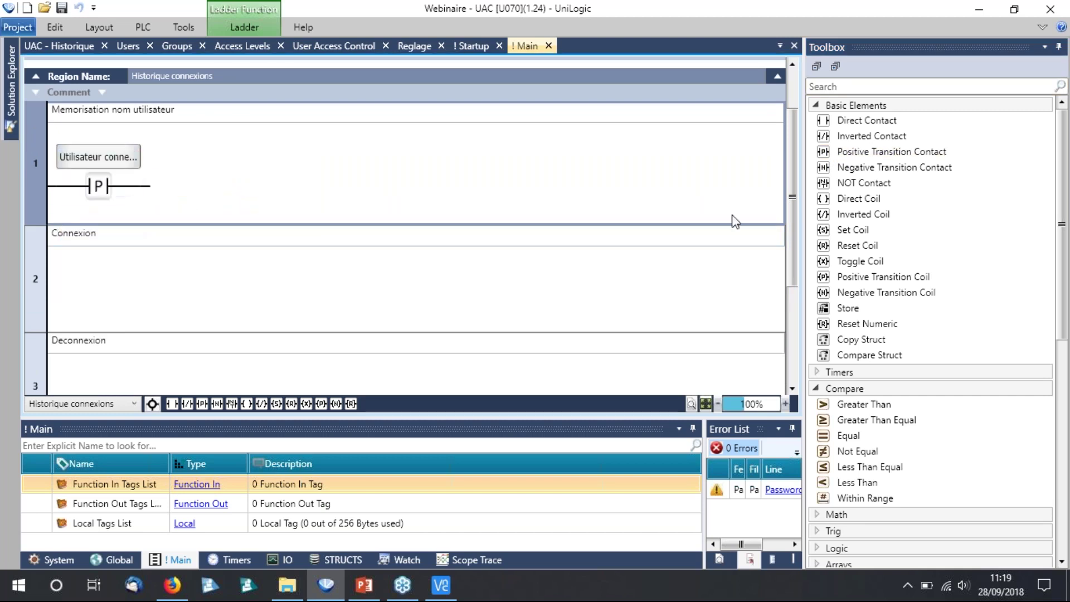
Add a Store String block taking User Access Control Struct's User Name as source.
scroll(861, 384, down, 8)
scroll(861, 385, up, 2)
click(855, 237)
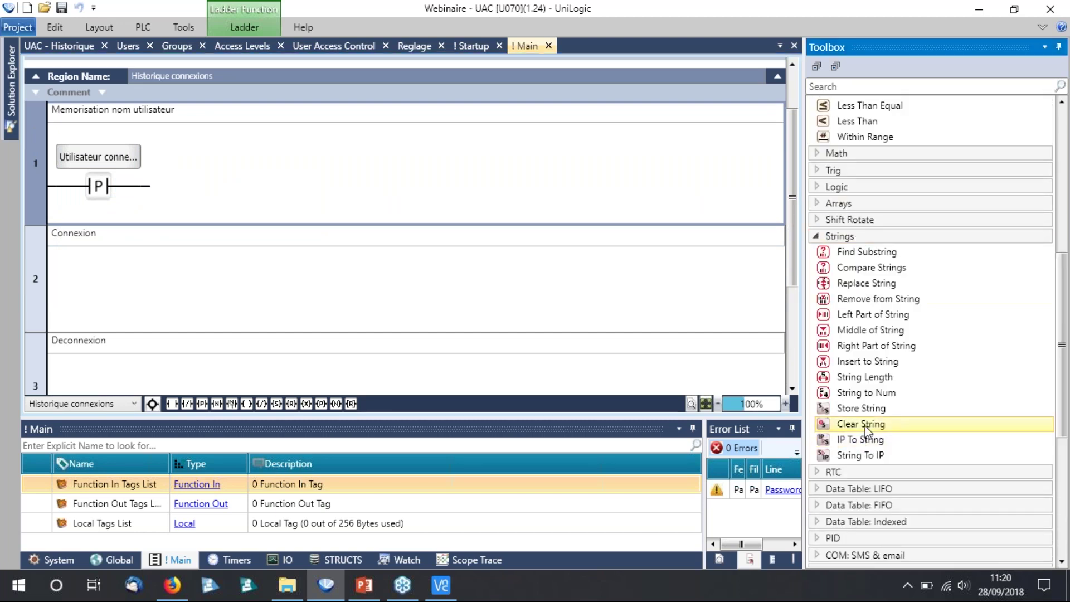
drag(849, 413, 151, 187)
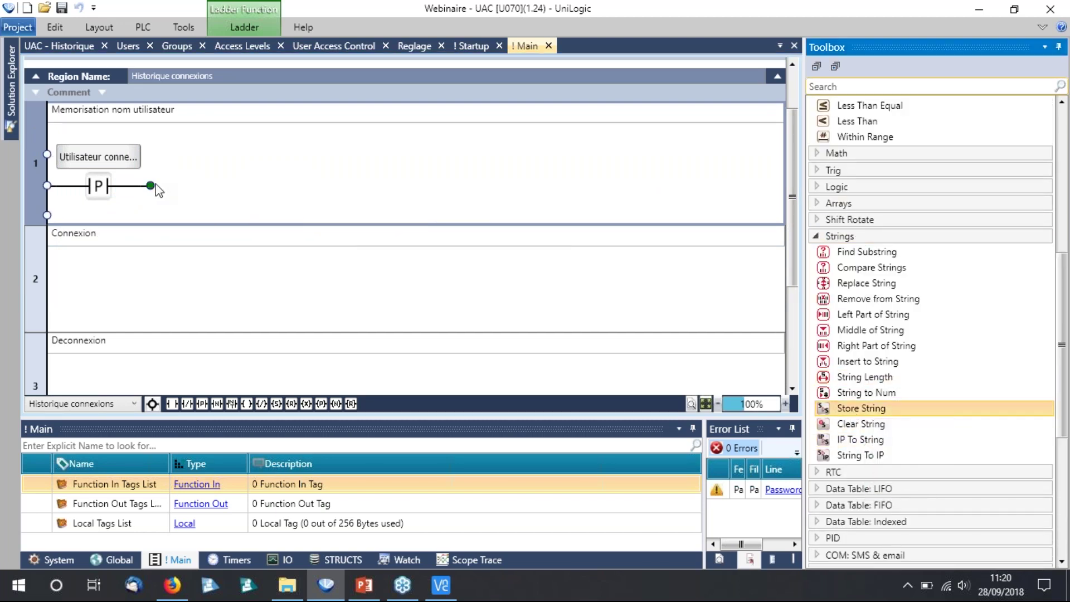
click(201, 213)
text(use)
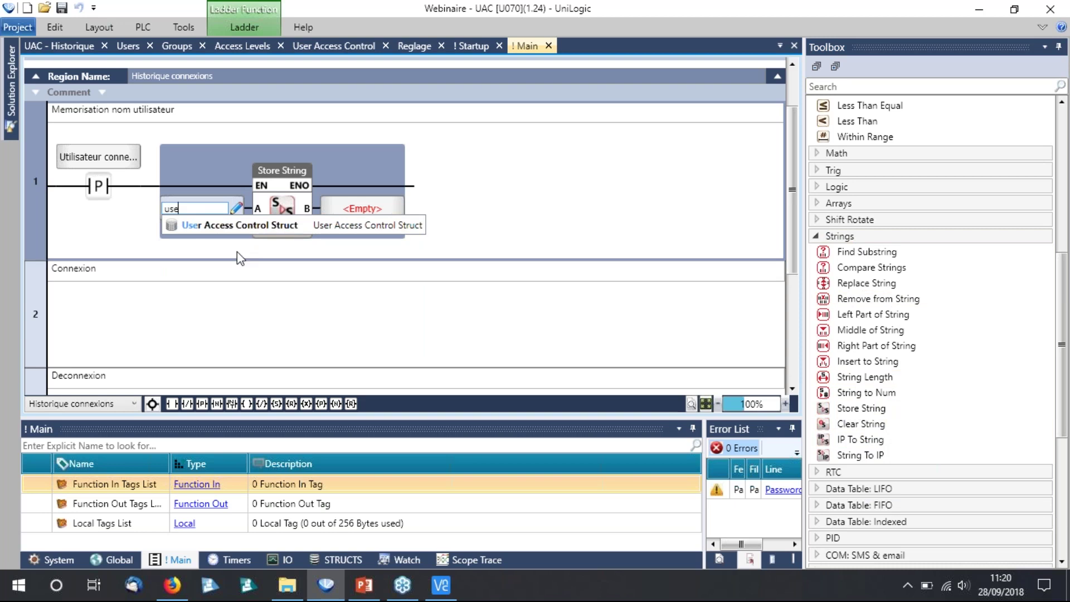
click(240, 226)
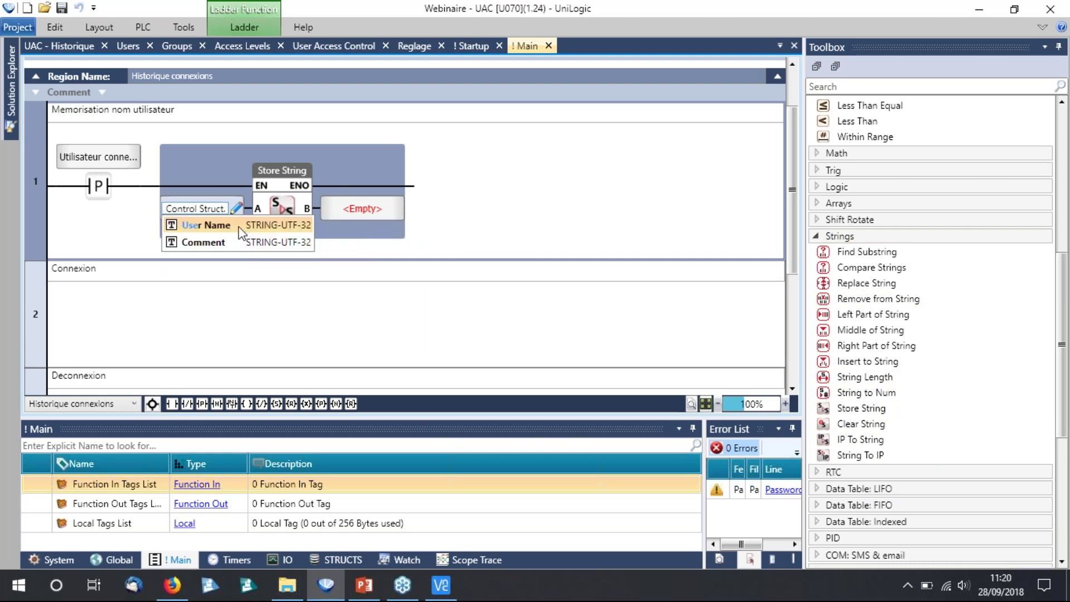
click(232, 226)
Create destination tag Nom utilisateur as a 64-character STRING-UTF-32, then paste the contact into rung 2.
click(397, 210)
click(381, 297)
text(564)
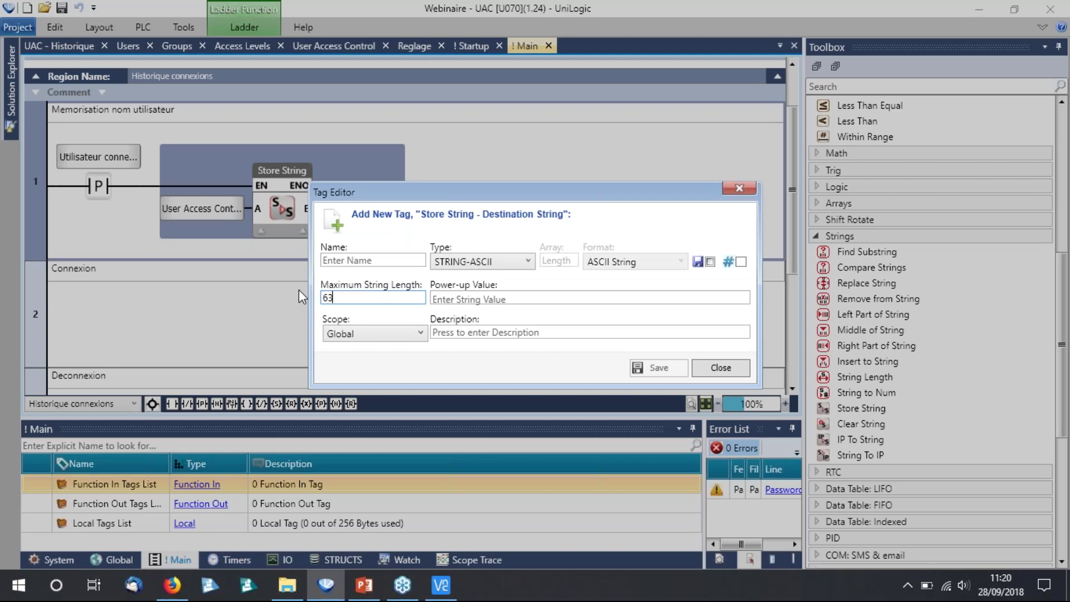
click(479, 261)
click(479, 319)
click(373, 261)
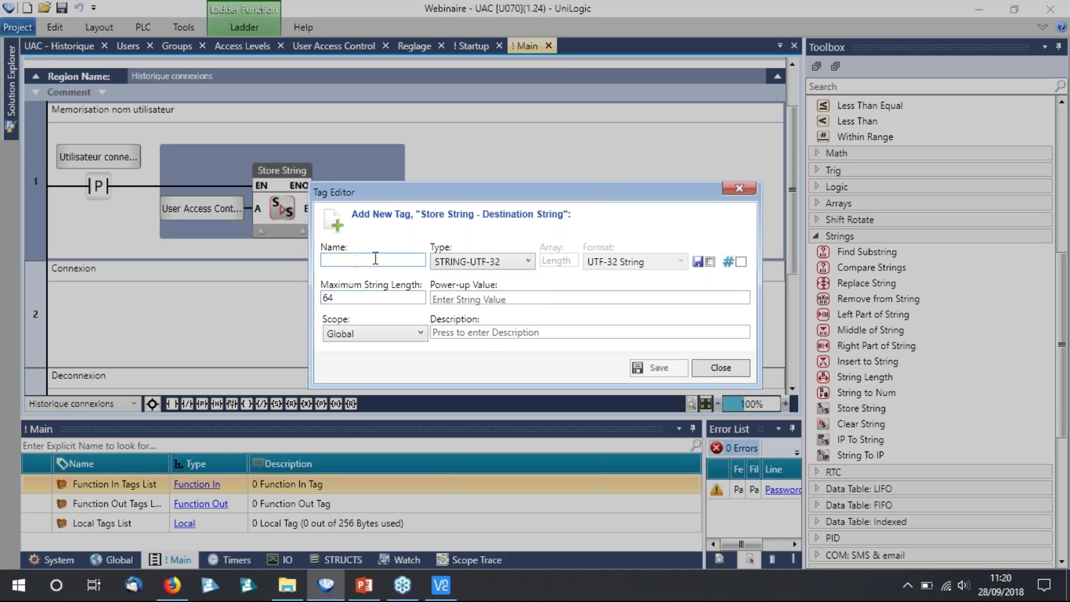
text(Nom utilisateur)
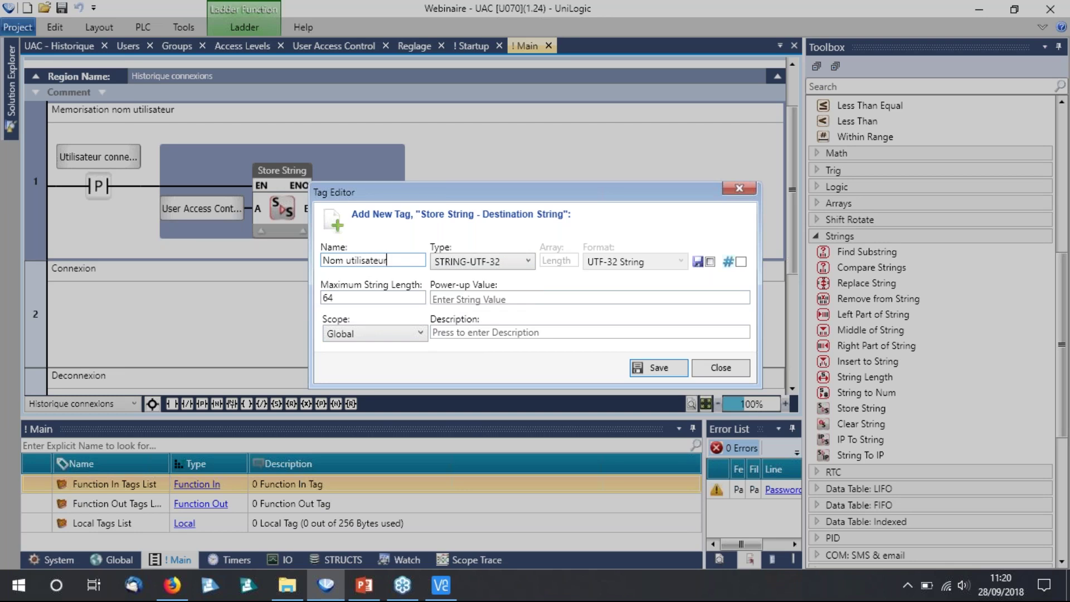
key(Return)
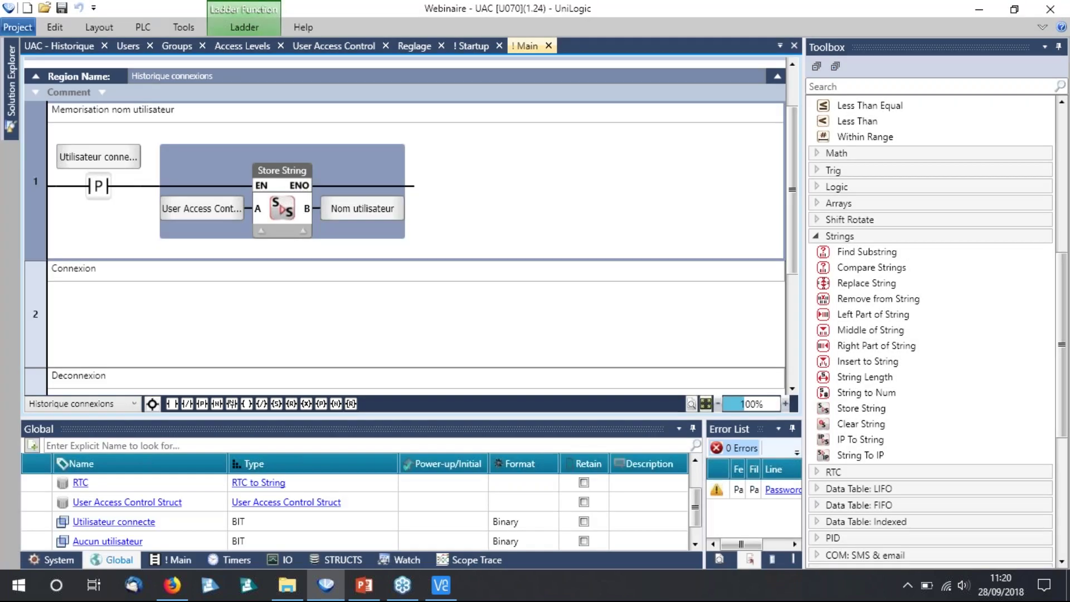
key(ctrl+v)
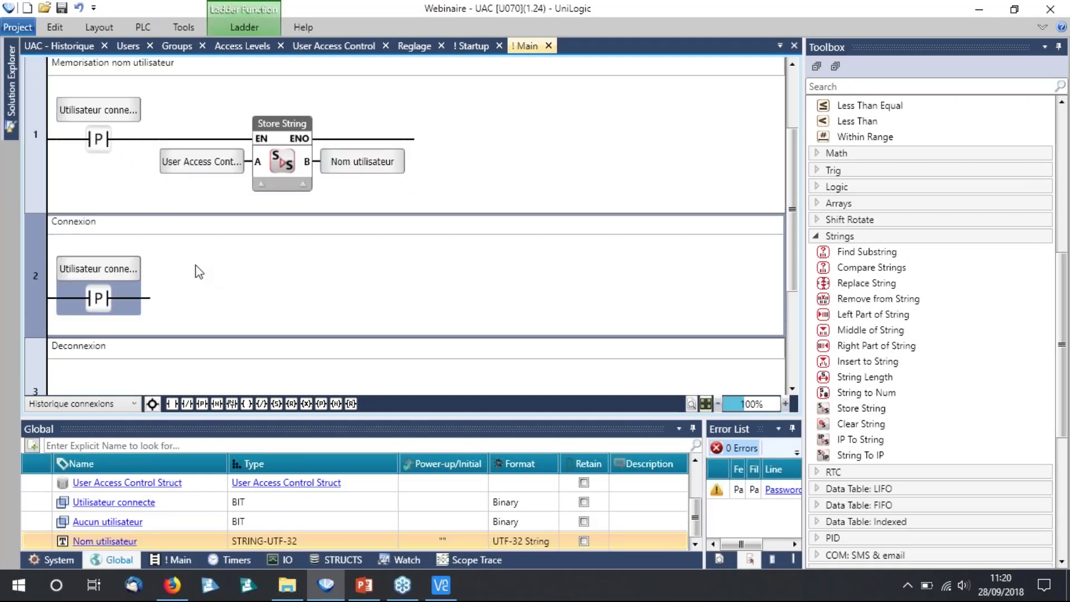
Add an Insert Row to DTI block on rung 2 targeting UAC - Historique.
scroll(199, 265, down, 2)
scroll(118, 175, up, 1)
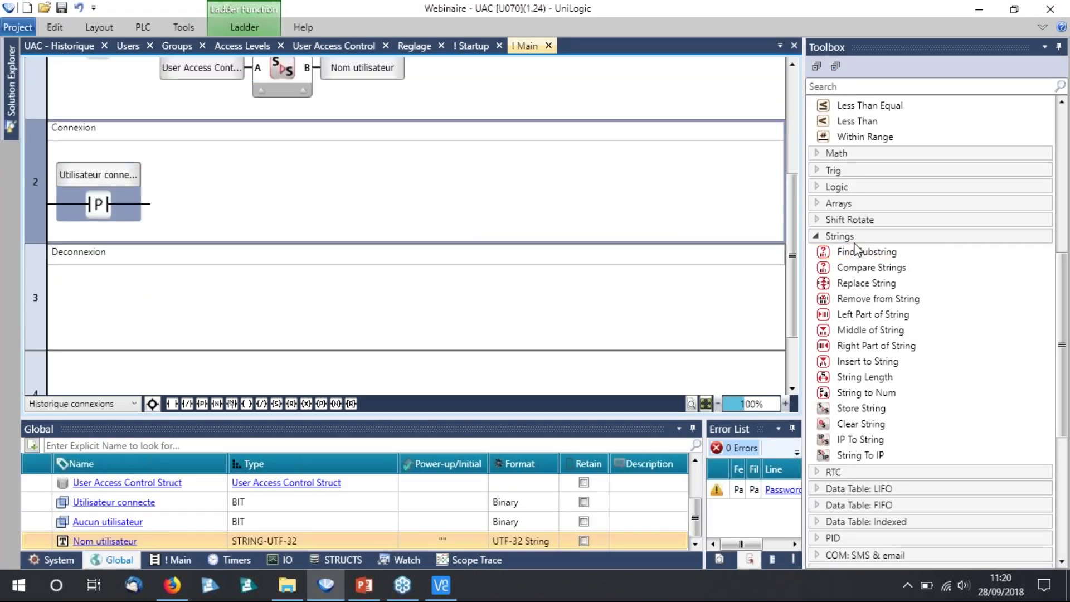
click(853, 238)
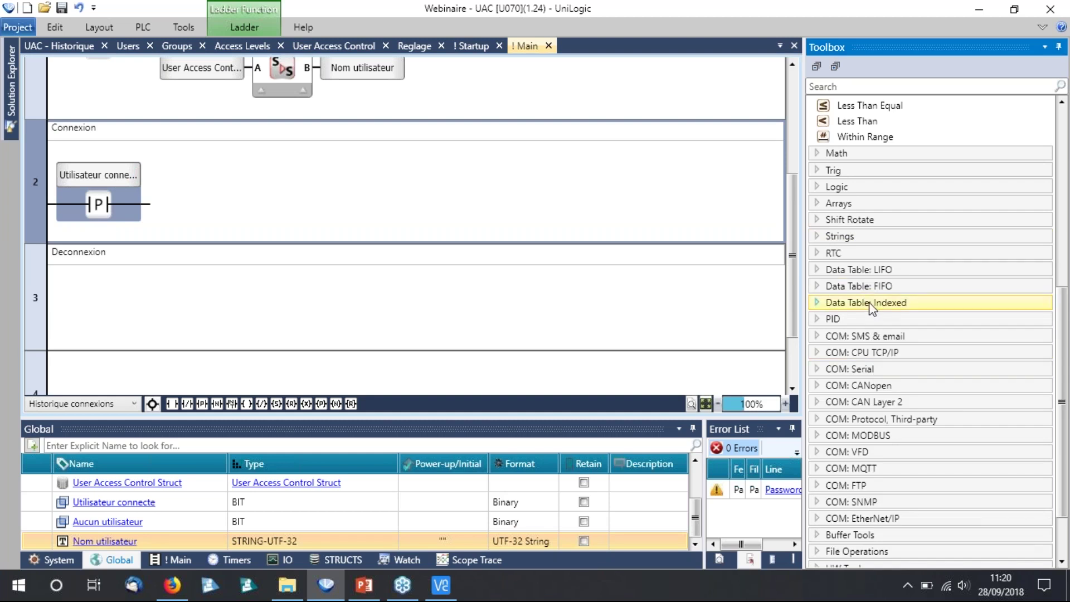
click(868, 302)
drag(863, 320, 212, 223)
click(208, 226)
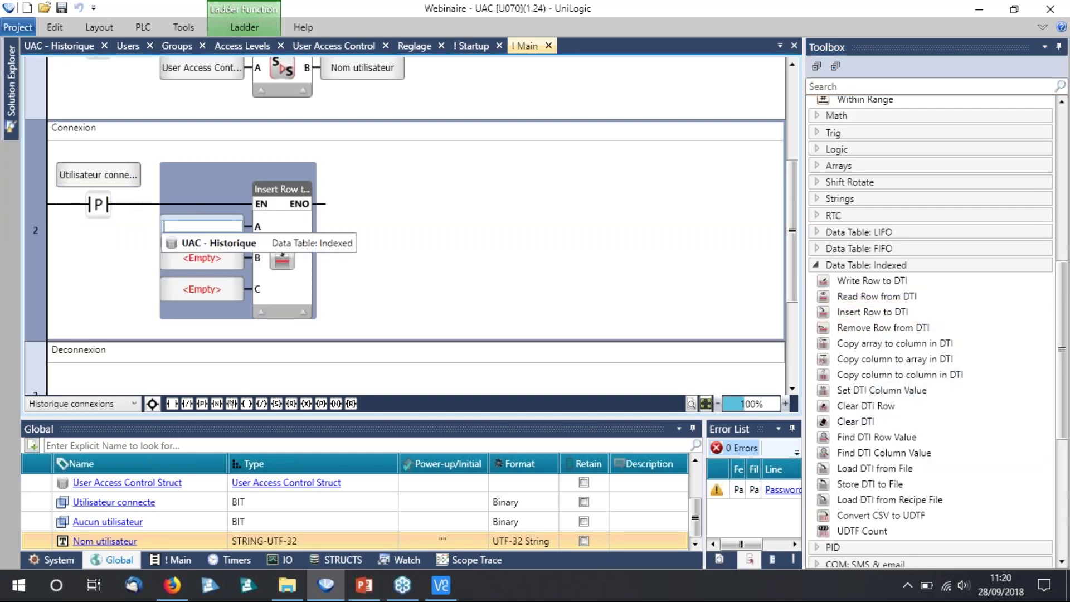
click(205, 243)
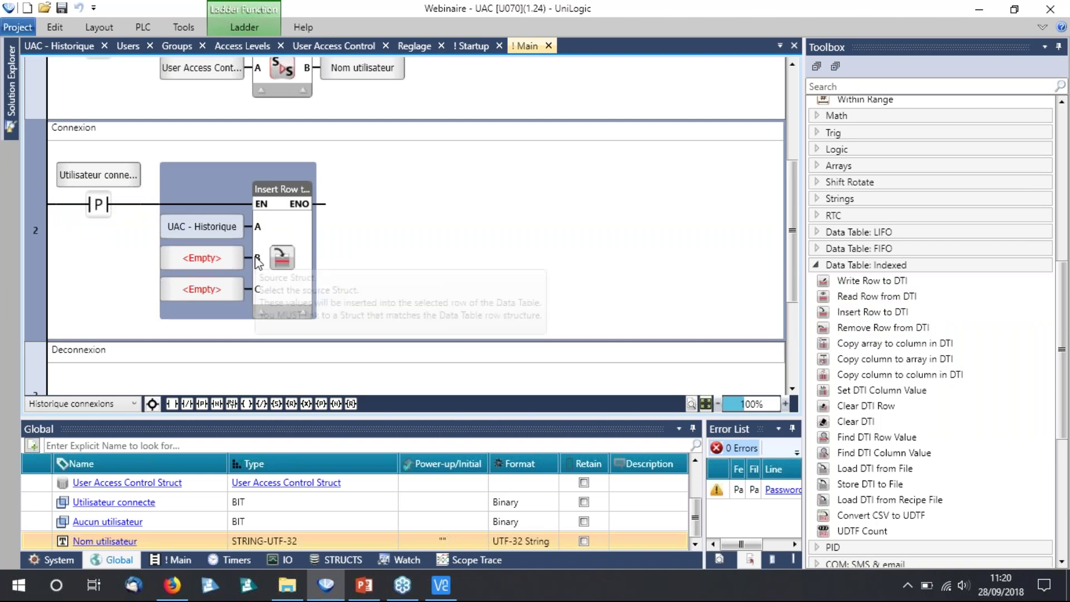
Set the row index to 0 and create the InfosConnexion tag as the row source.
click(237, 290)
text(0)
key(Return)
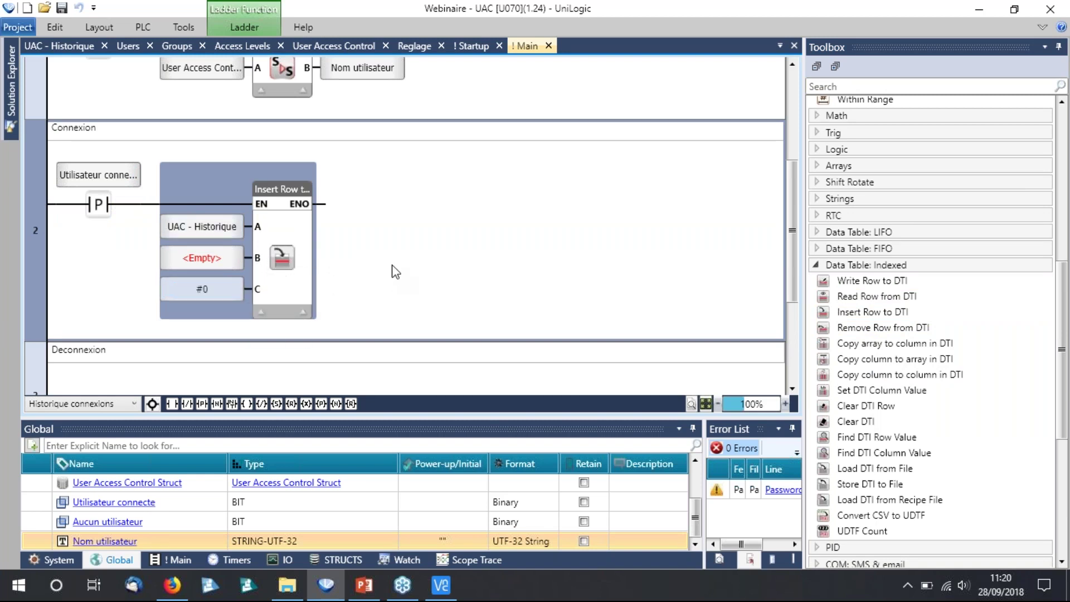
mouse_move(239, 267)
click(237, 259)
text(IOnfosConnexion)
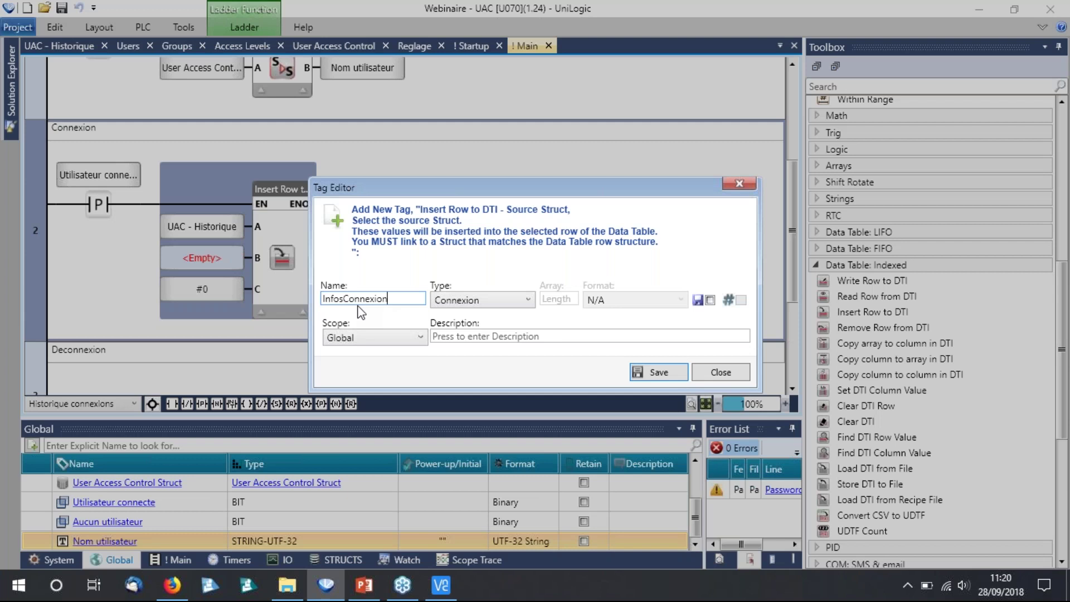
key(Return)
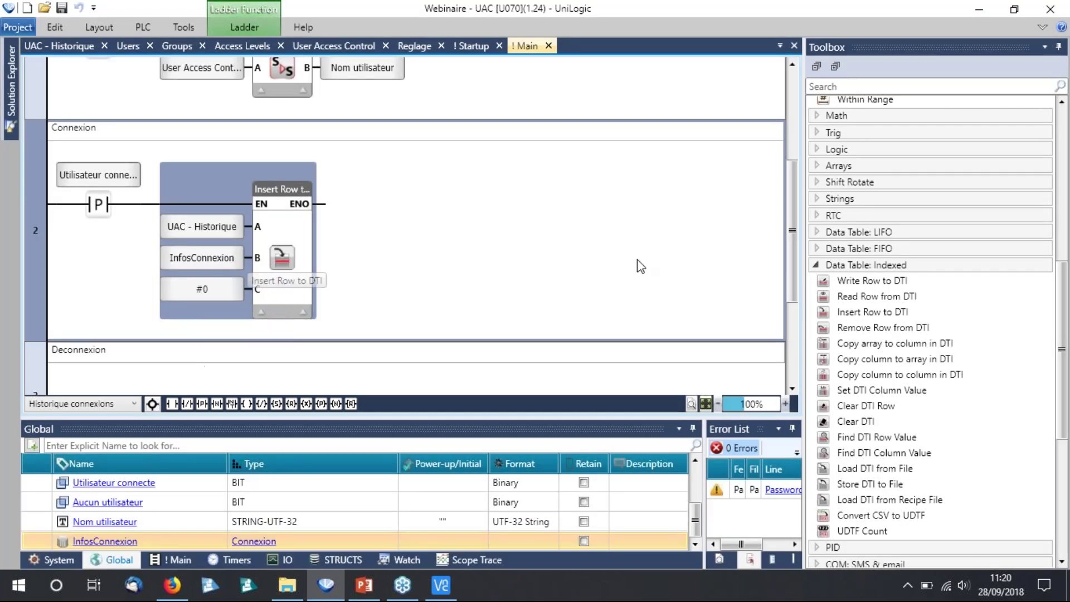
Insert a Store String copying RTC.Date into InfosConnexion.Date before the Insert Row.
click(847, 266)
click(863, 201)
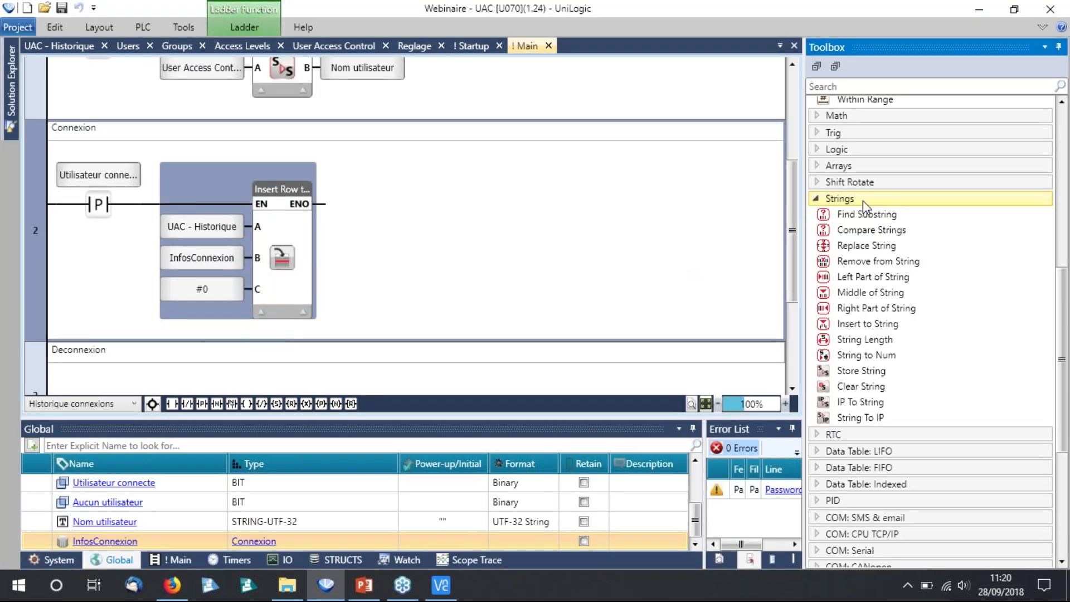
drag(864, 370, 202, 228)
click(203, 229)
text(RTC.)
key(Return)
click(360, 228)
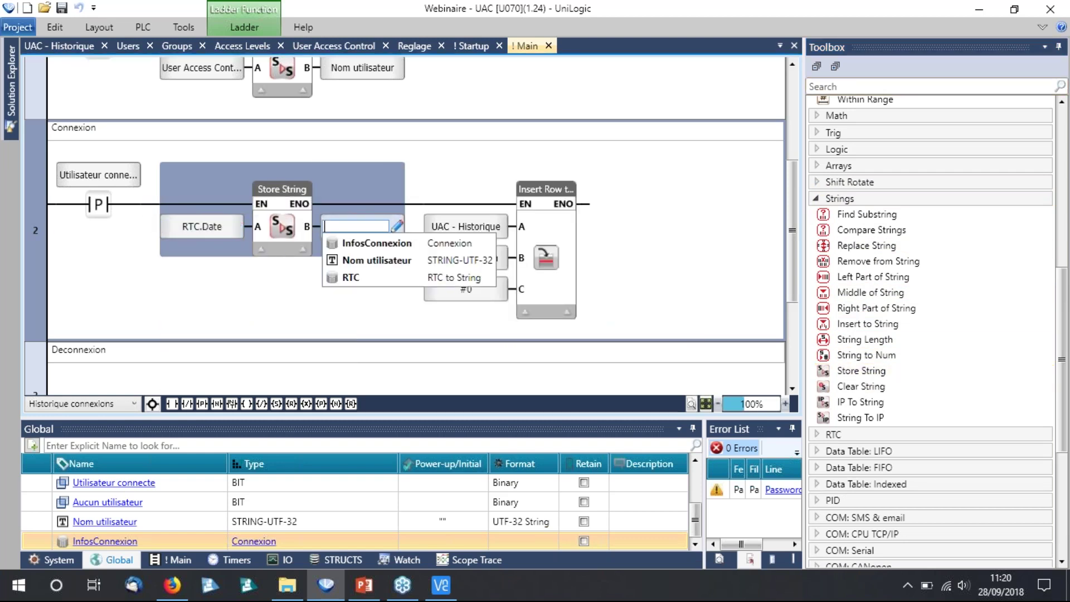
click(377, 243)
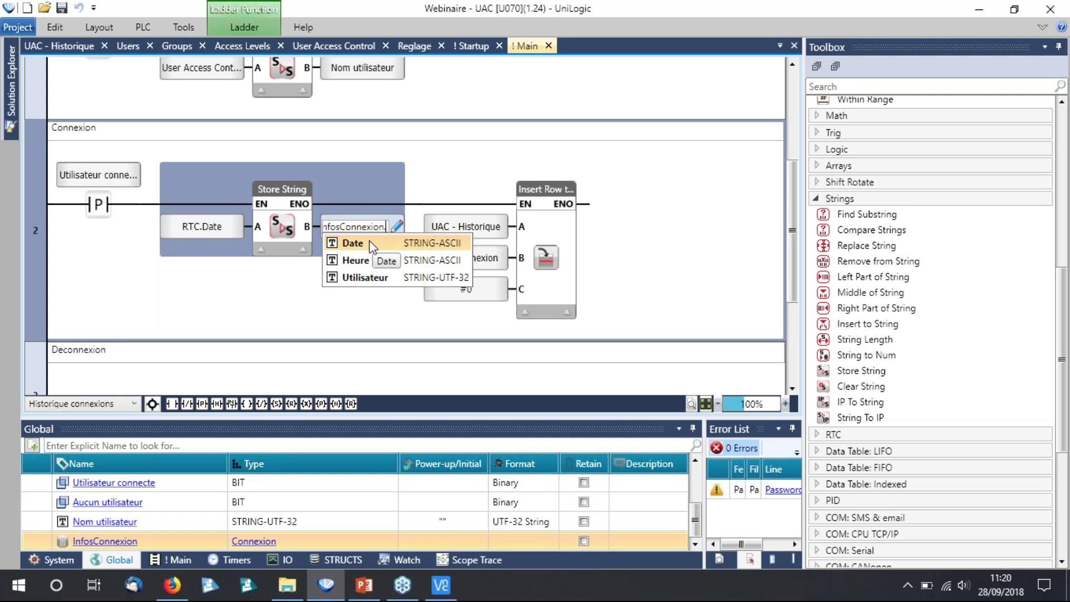
click(352, 243)
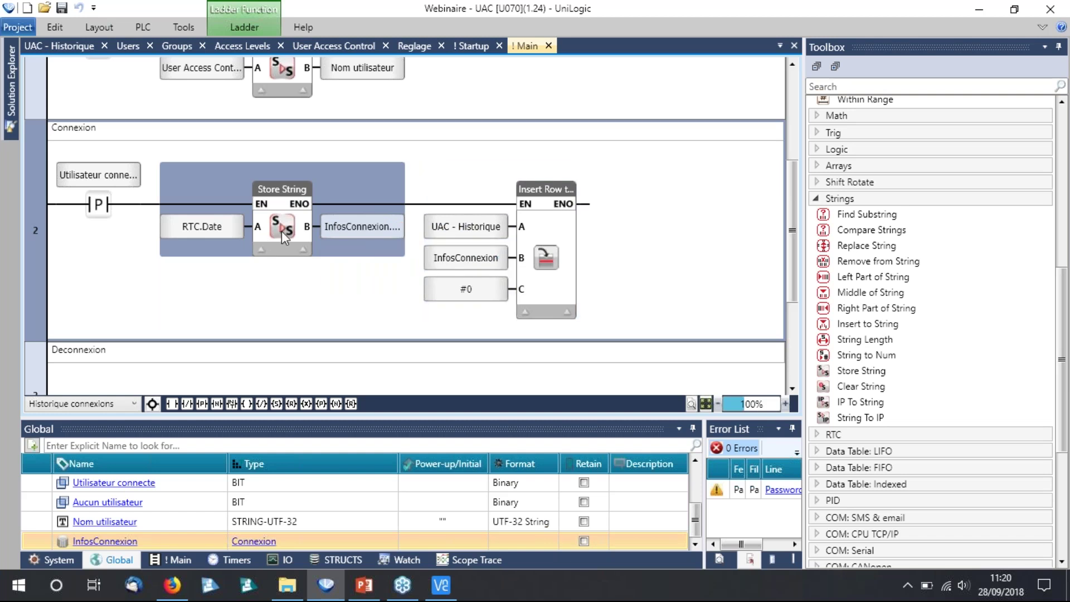
Add a second Store String copying RTC.Heure into InfosConnexion.Heure.
key(ctrl+c)
key(ctrl+v)
click(461, 227)
text(rtc)
click(454, 243)
click(456, 258)
drag(508, 380, 582, 385)
click(535, 226)
click(537, 243)
click(531, 260)
scroll(477, 304, up, 3)
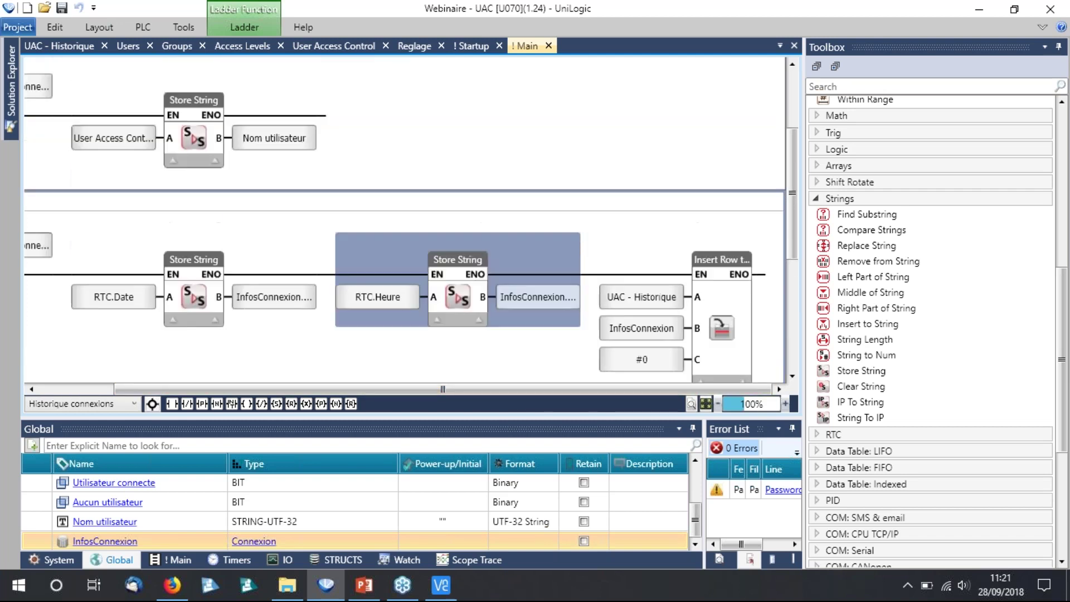
Add a third Store String copying Nom utilisateur into an InfosConnexion member.
key(ctrl+v)
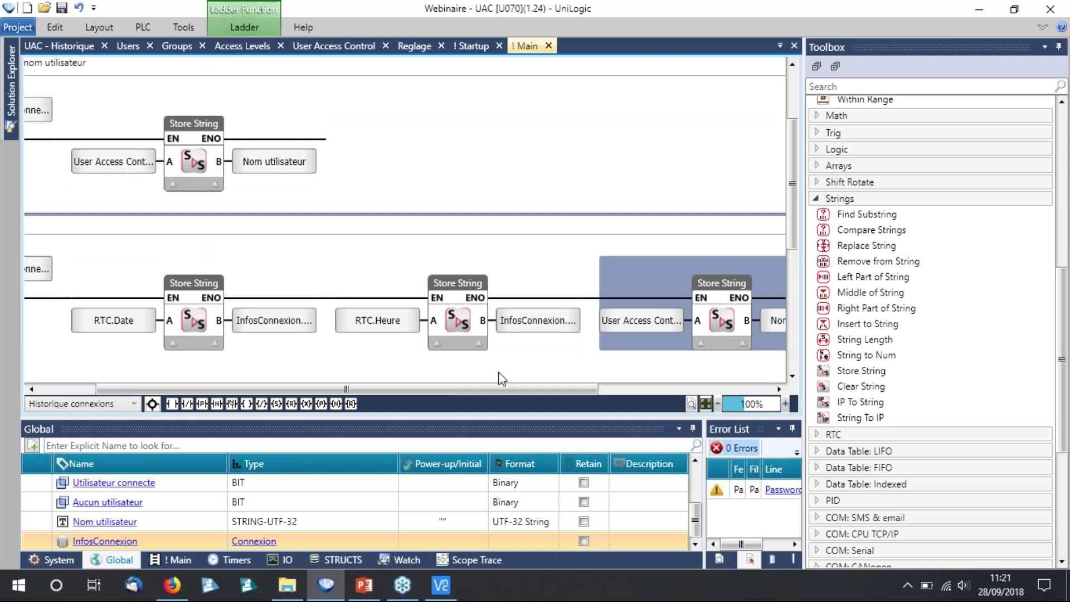
drag(366, 252, 368, 252)
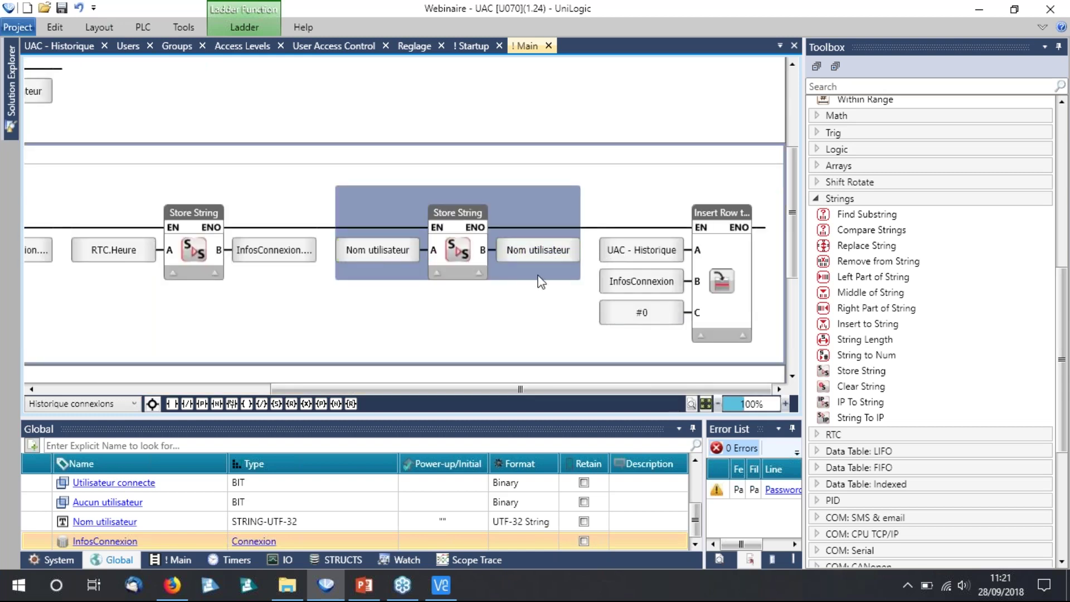
click(546, 252)
text(InfosConnexion.)
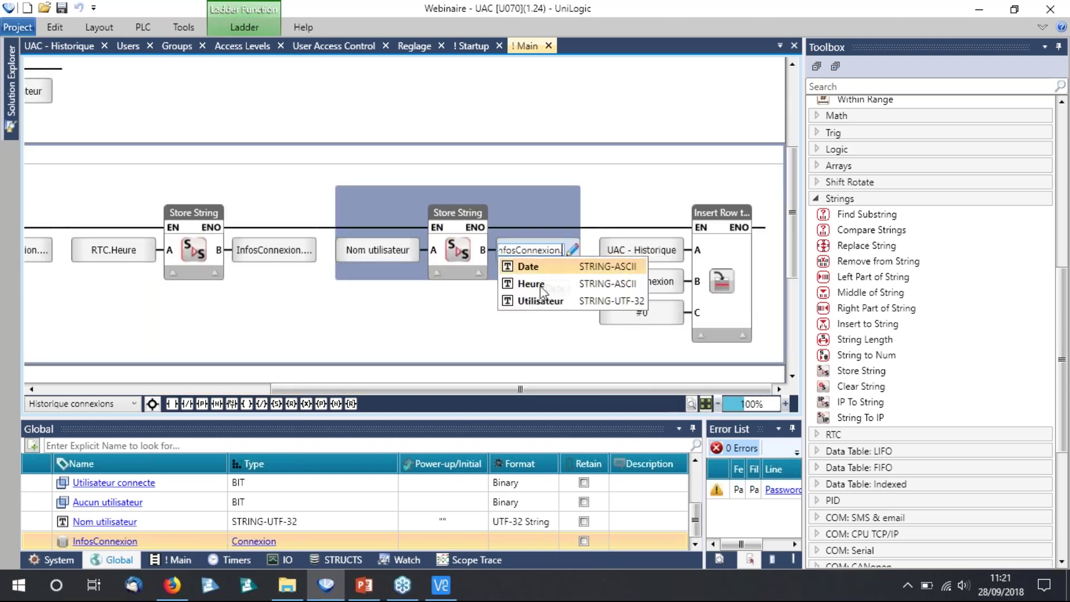
key(Return)
scroll(862, 221, up, 10)
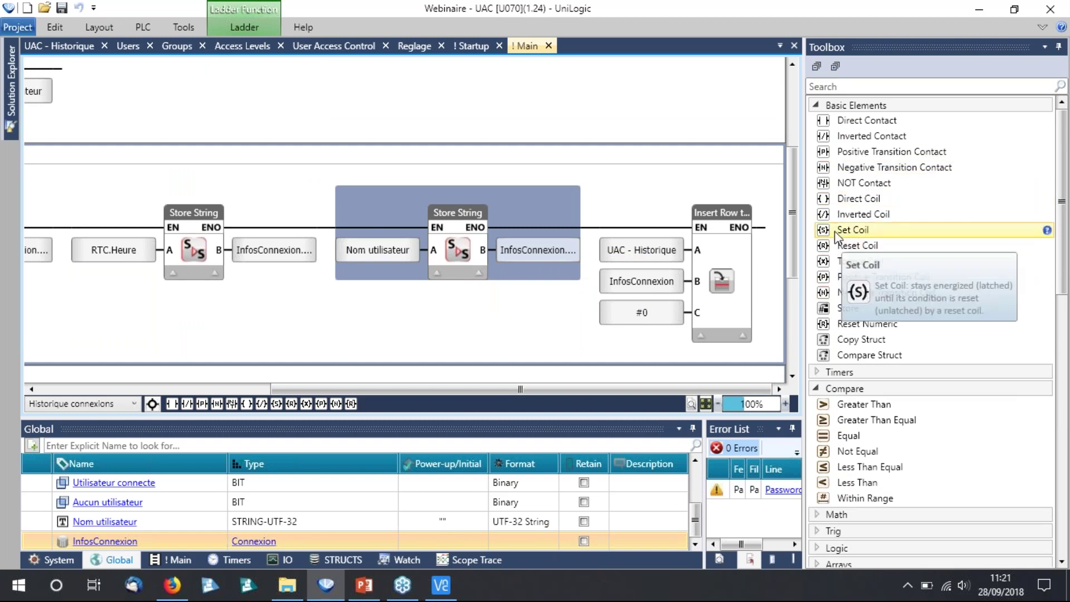
Place a Set Coil on InfosConnexion.Connecte after the last Store String.
click(853, 230)
drag(853, 229, 546, 228)
text(in)
key(Down)
text(.)
key(Return)
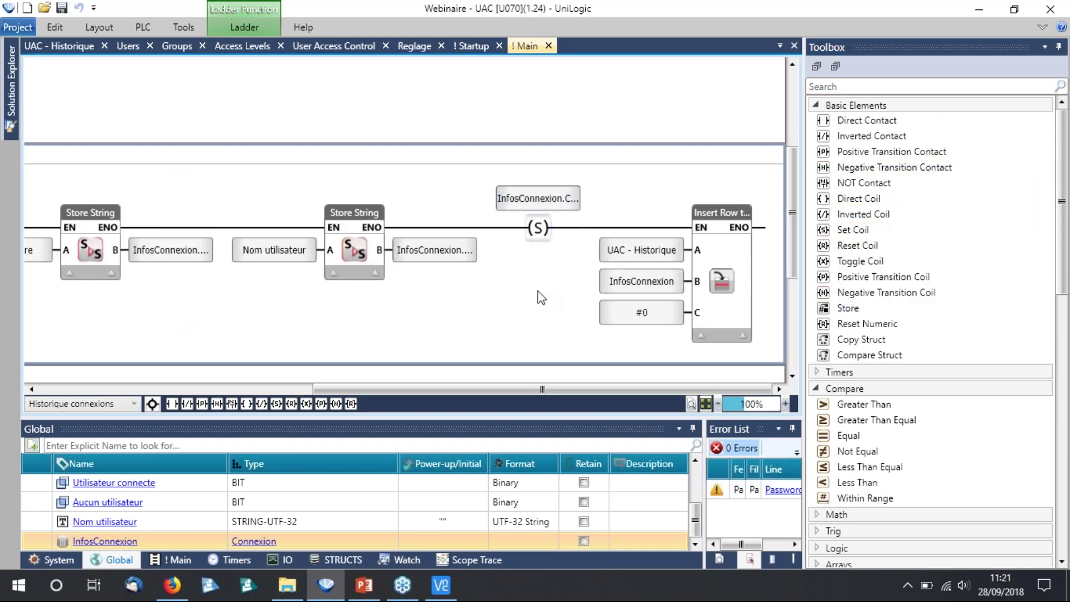
drag(541, 388, 266, 388)
scroll(88, 371, up, 1)
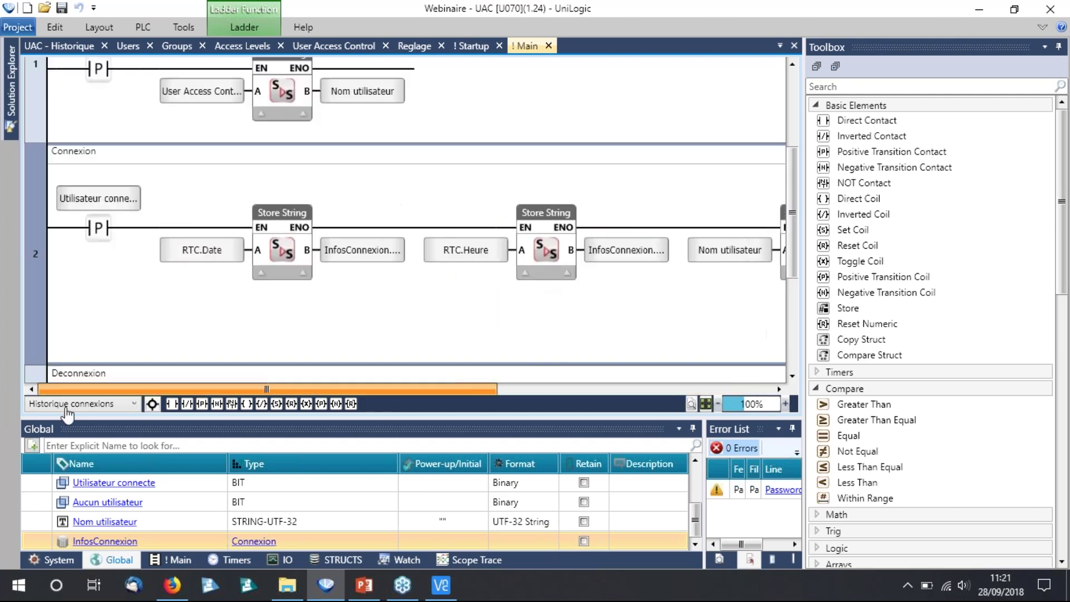
Paste the Connexion rung as rung 3 and change its contact to a negative transition contact.
scroll(88, 370, down, 2)
click(44, 313)
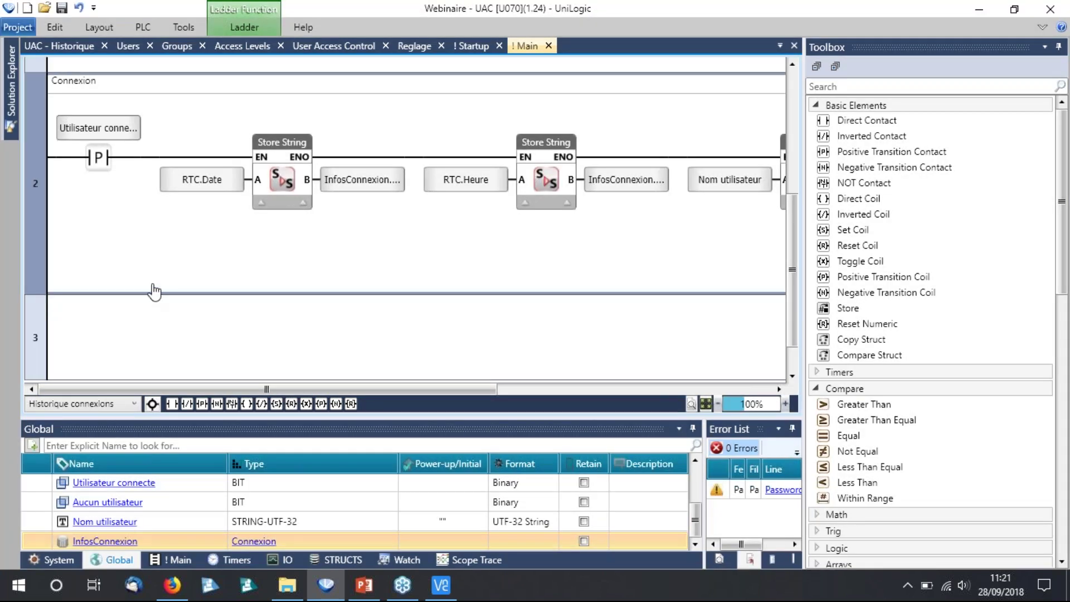
key(ctrl+v)
click(95, 240)
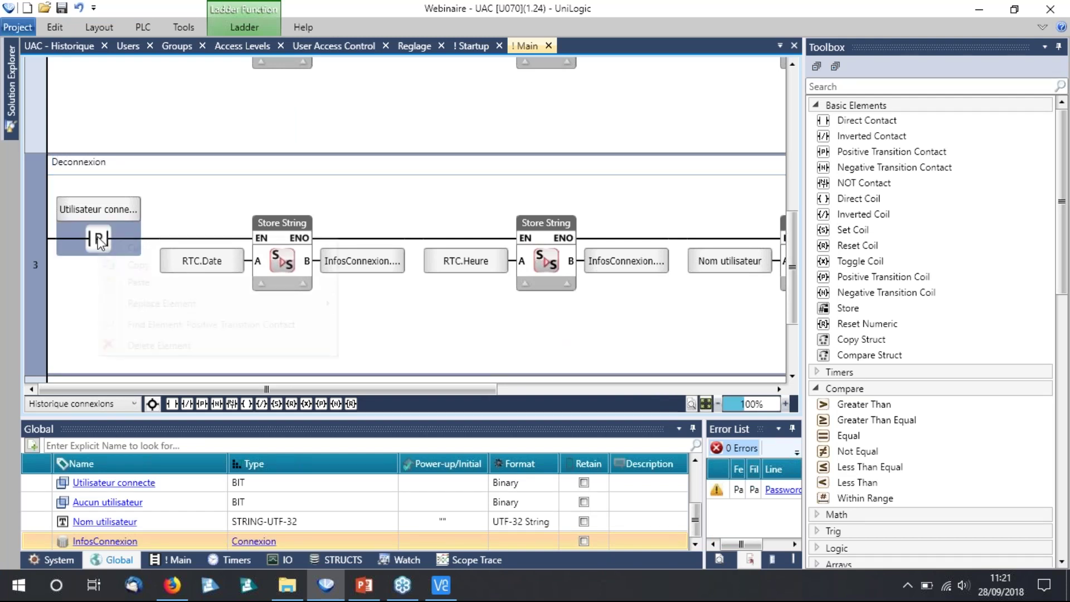
right_click(96, 238)
mouse_move(278, 306)
click(436, 353)
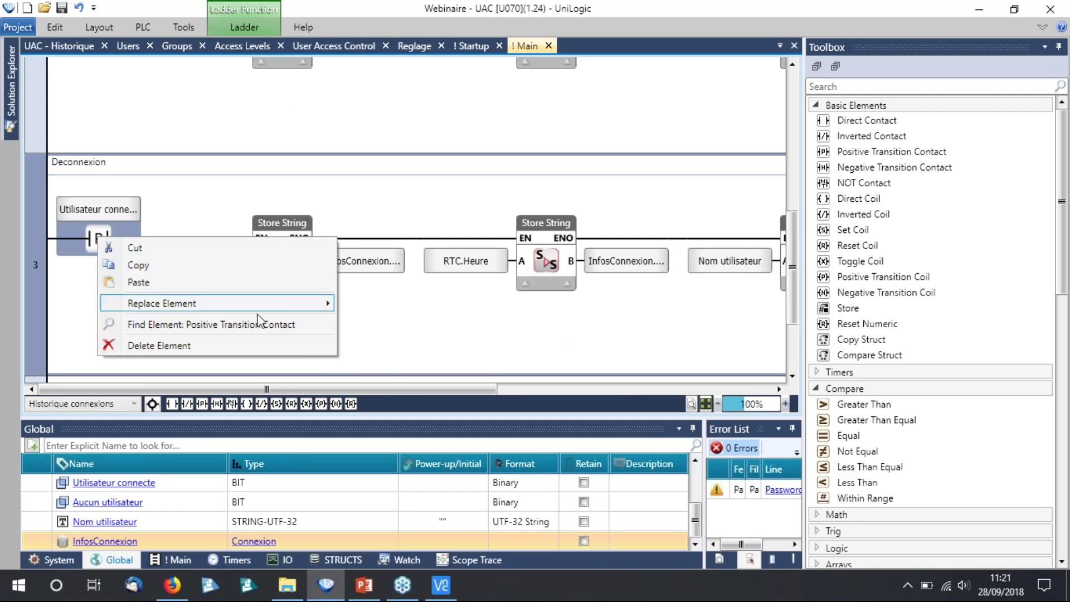
Replace rung 3's Set coil with a Reset coil.
scroll(154, 259, down, 3)
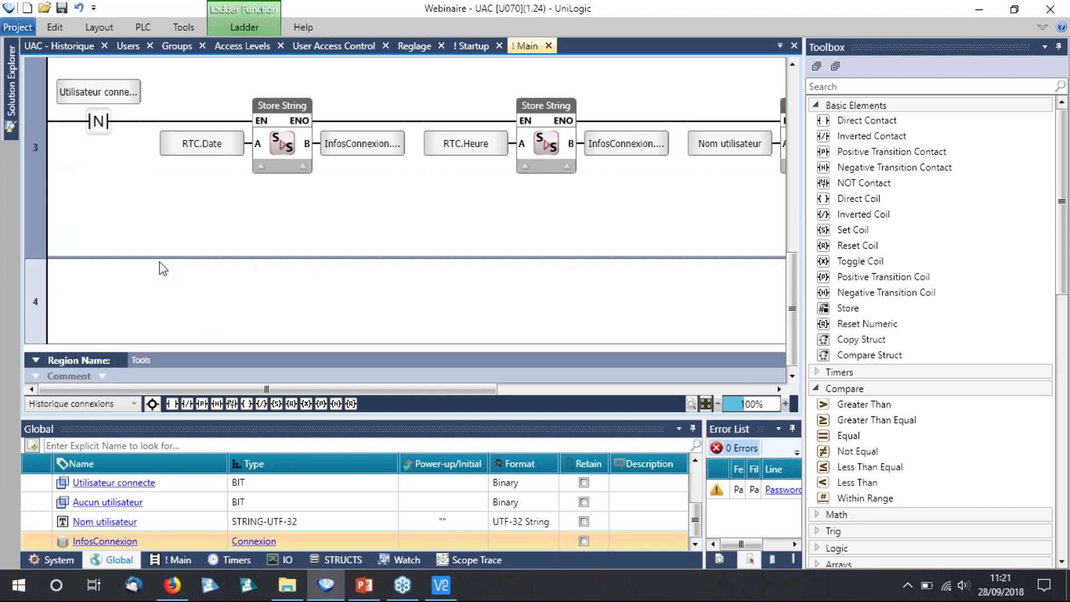
scroll(159, 262, up, 1)
drag(303, 391, 579, 353)
scroll(582, 354, up, 2)
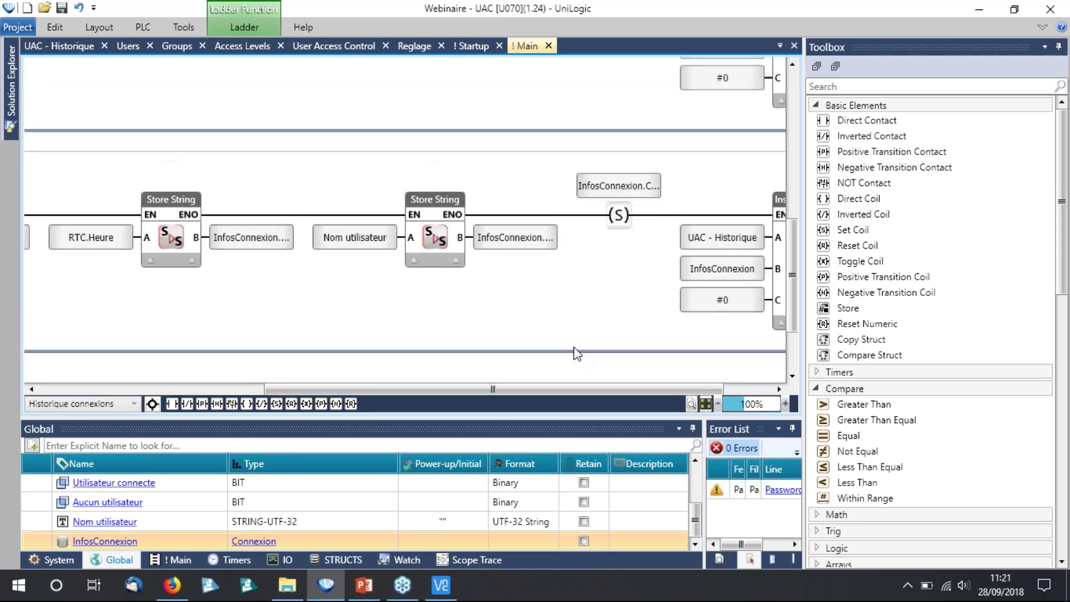
right_click(618, 262)
mouse_move(733, 329)
click(791, 381)
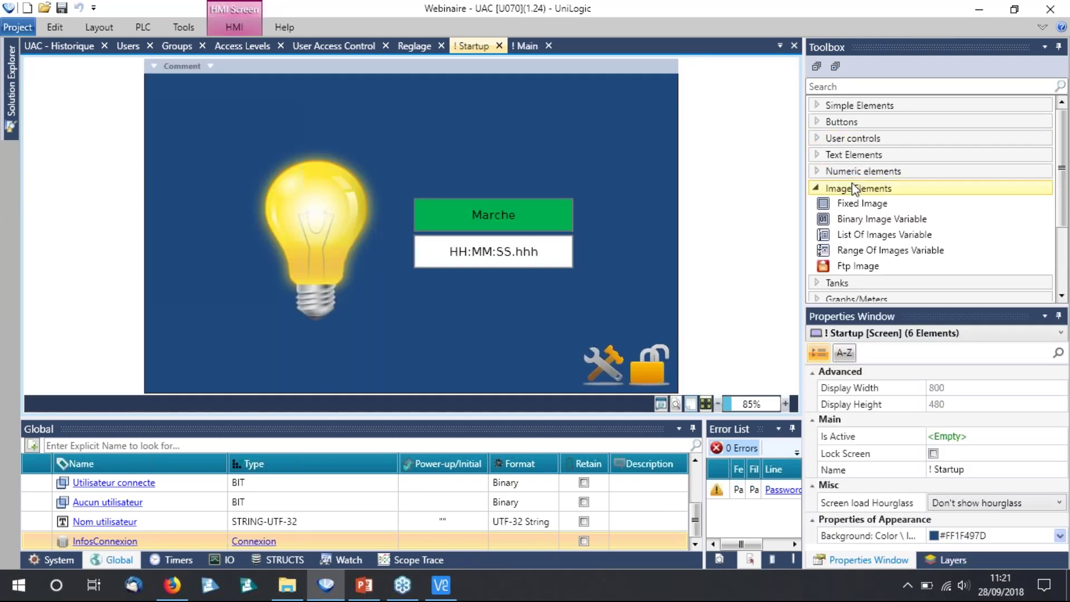
click(857, 185)
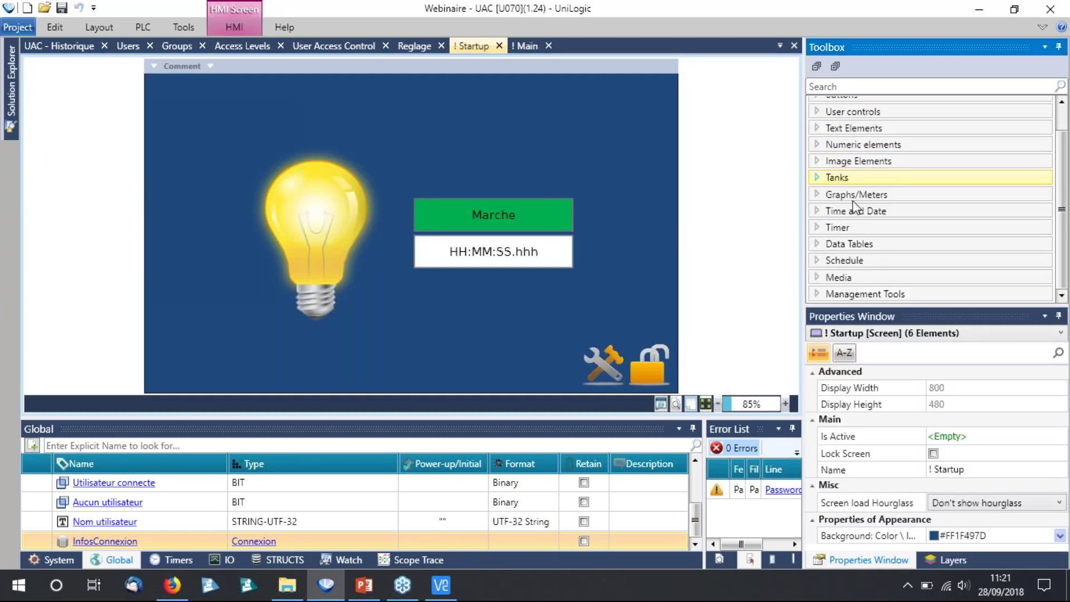
Place a Data Table element on the Startup screen and resize it to fill the screen.
click(857, 245)
drag(858, 244, 305, 128)
drag(240, 101, 146, 85)
drag(362, 134, 682, 146)
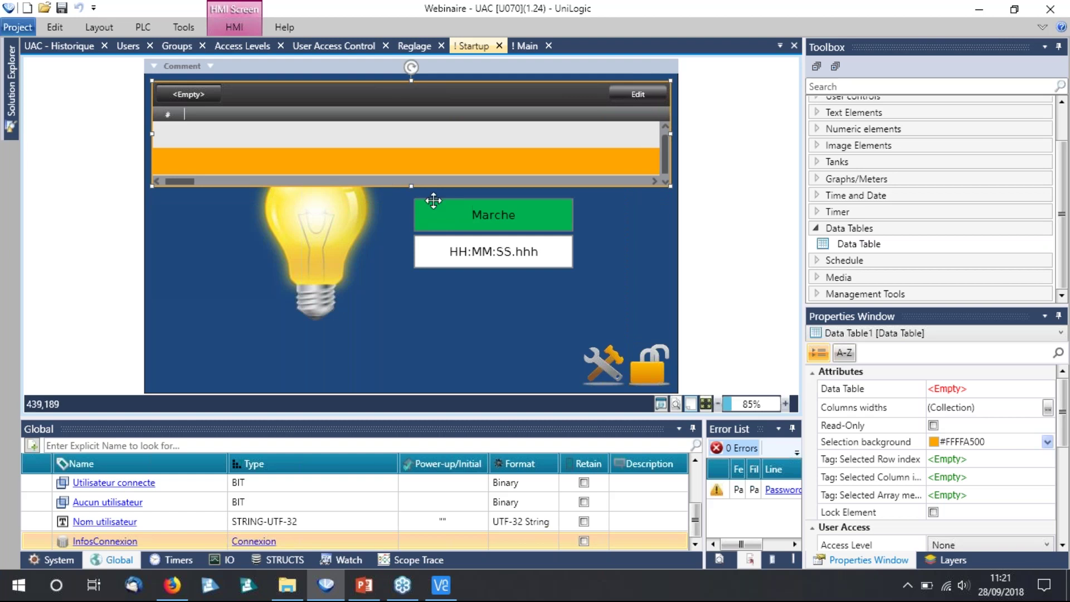
drag(413, 186, 420, 339)
Bind the data table element to UAC - Historique.
click(942, 388)
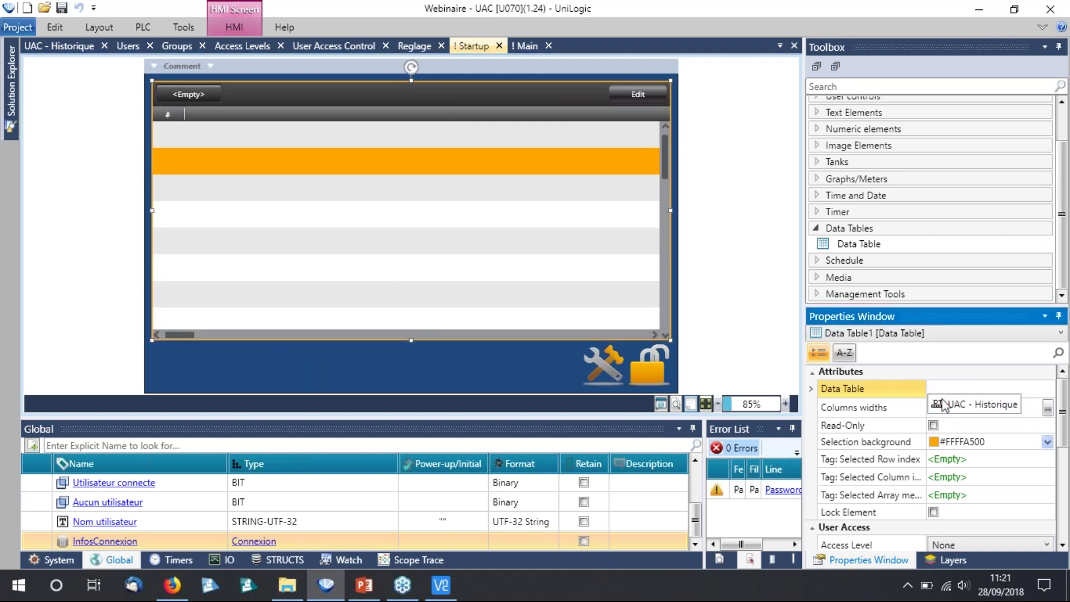
key(ctrl+v)
key(Return)
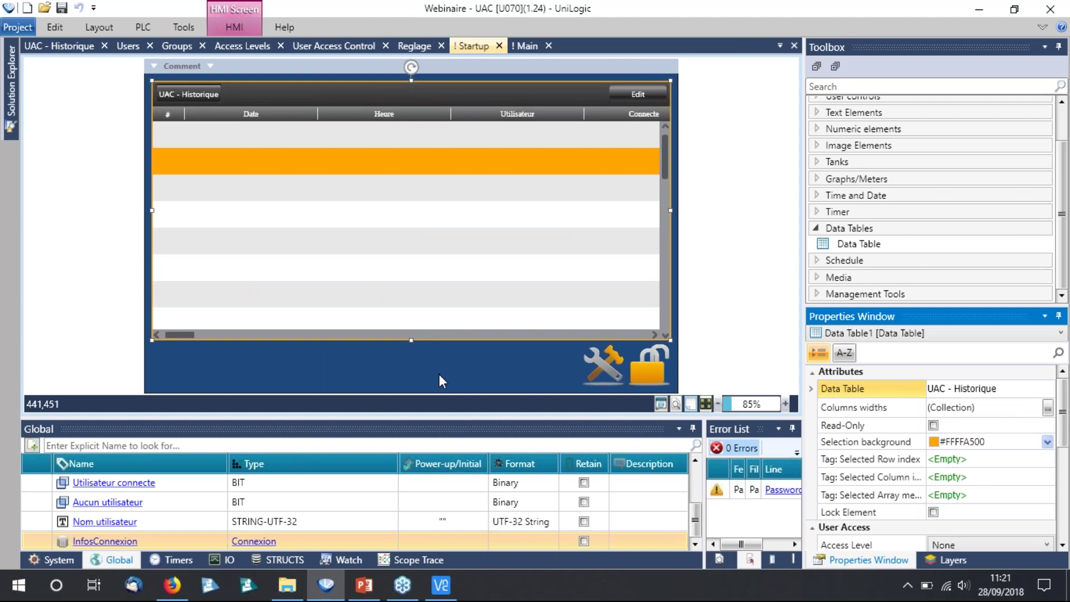
click(440, 375)
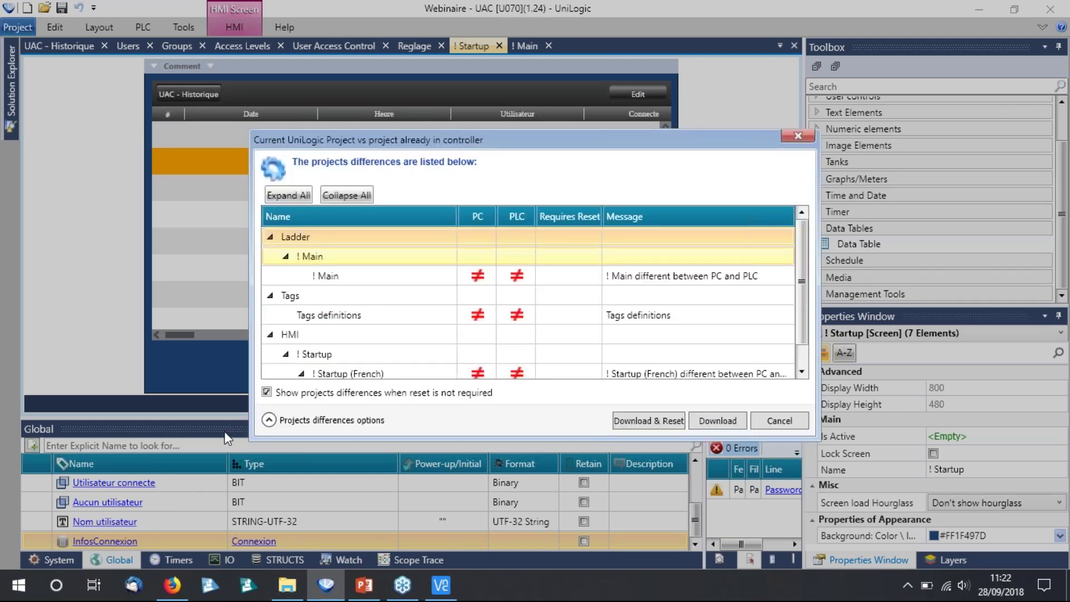
Download the project to the PLC and bring the VNC Viewer window forward.
click(736, 426)
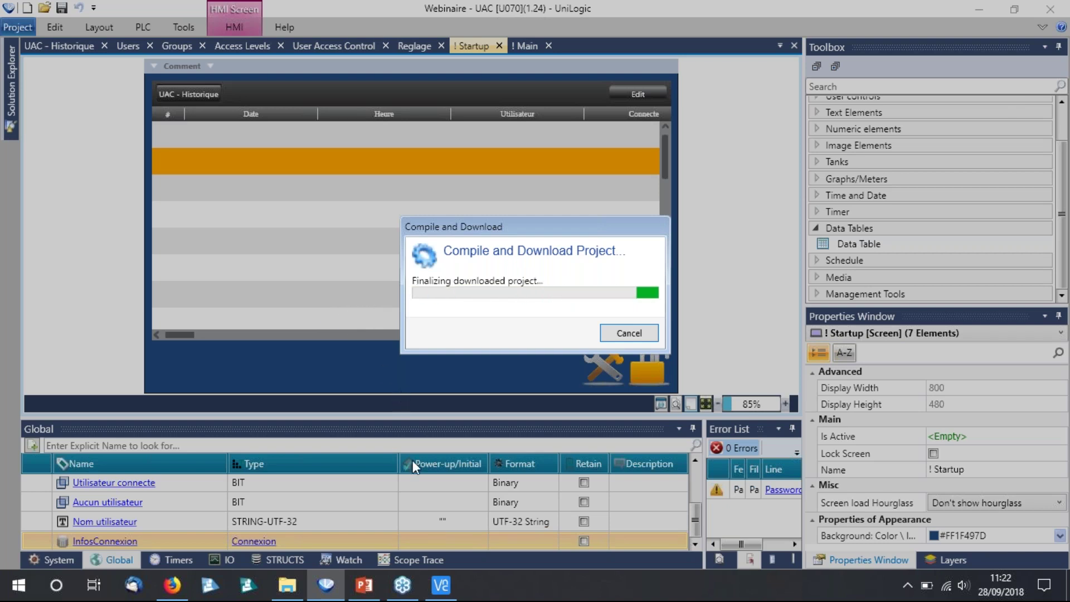
click(440, 585)
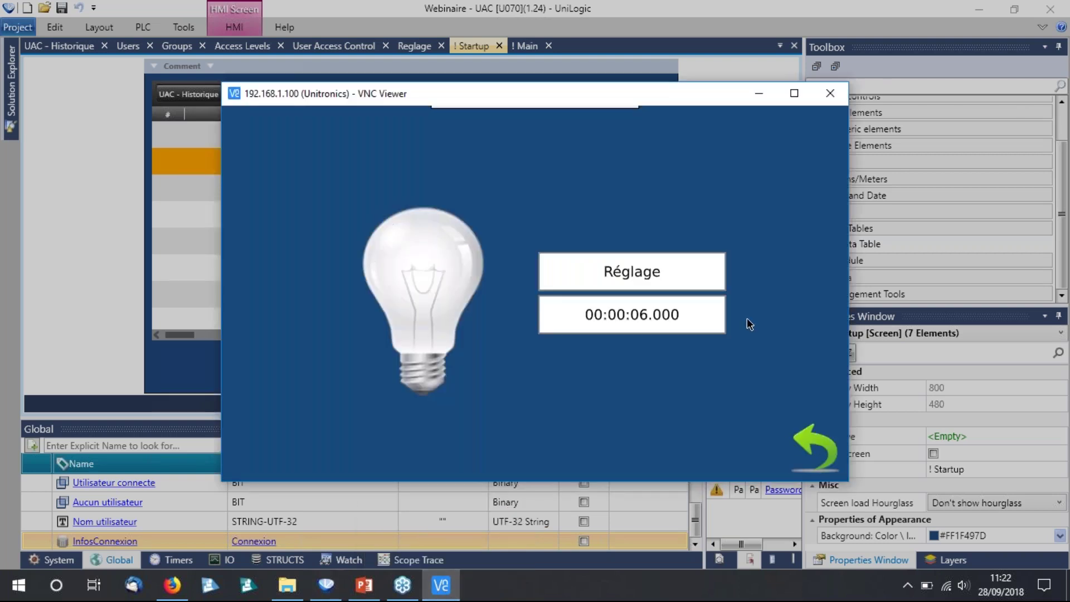
Show the UAC - Historique screen on the PLC and select the Manager user for login.
click(811, 437)
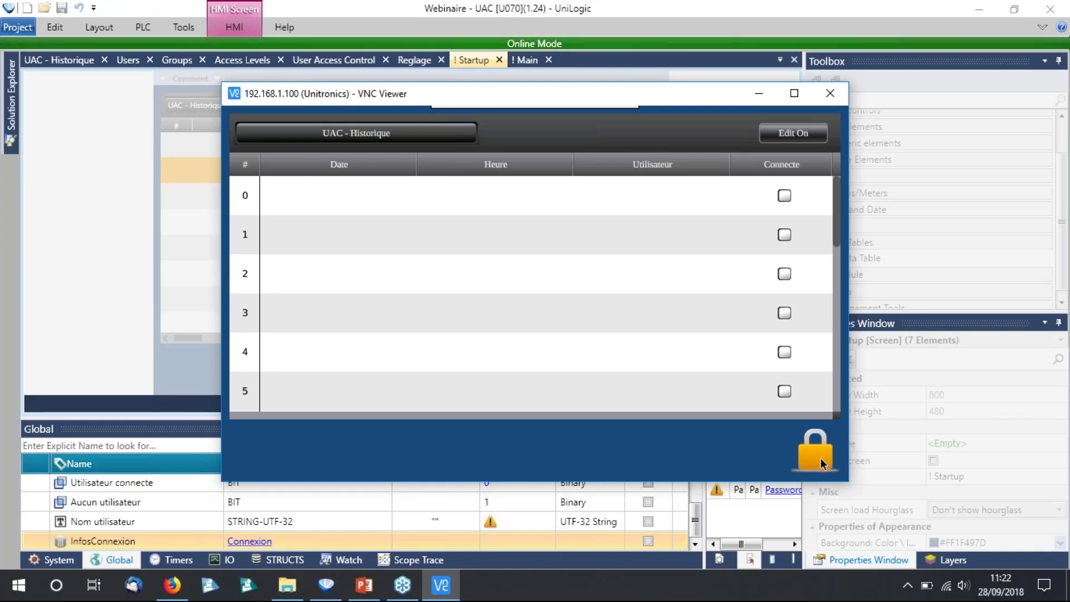
click(820, 456)
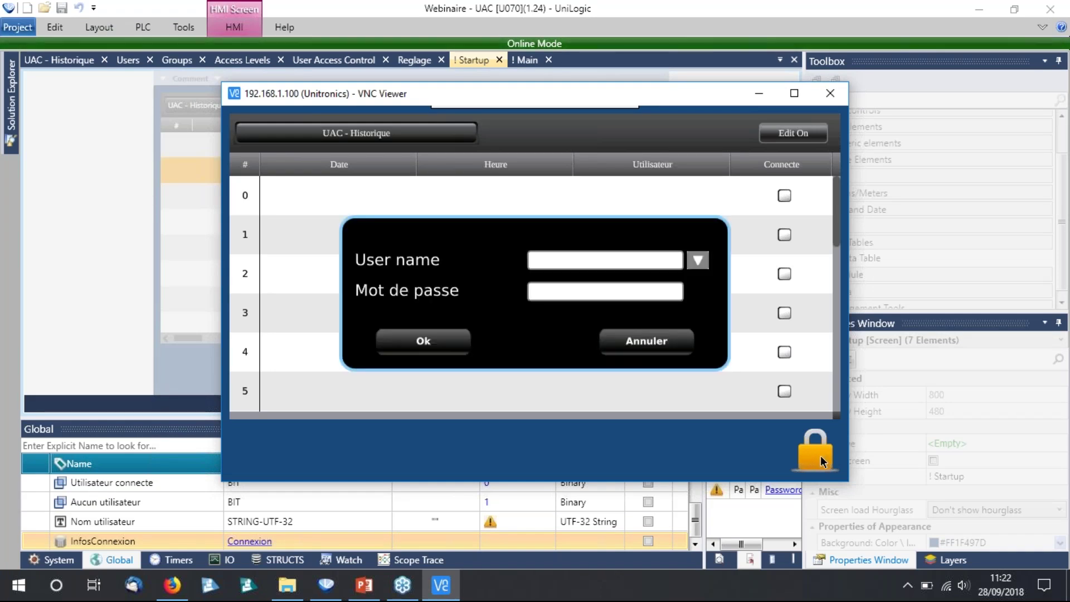
click(696, 260)
drag(677, 252, 533, 349)
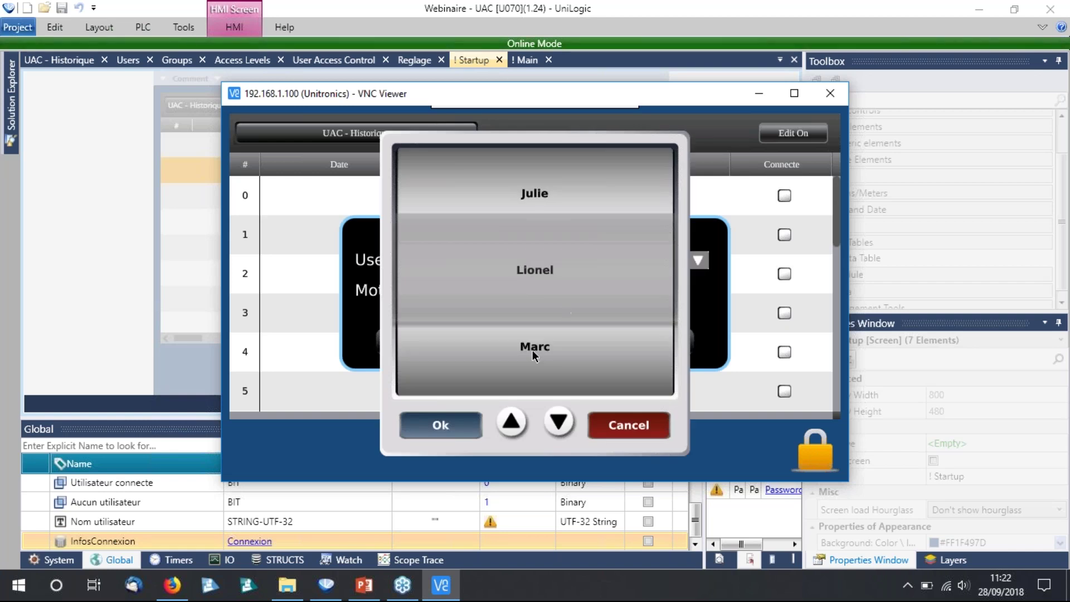
click(512, 367)
click(453, 423)
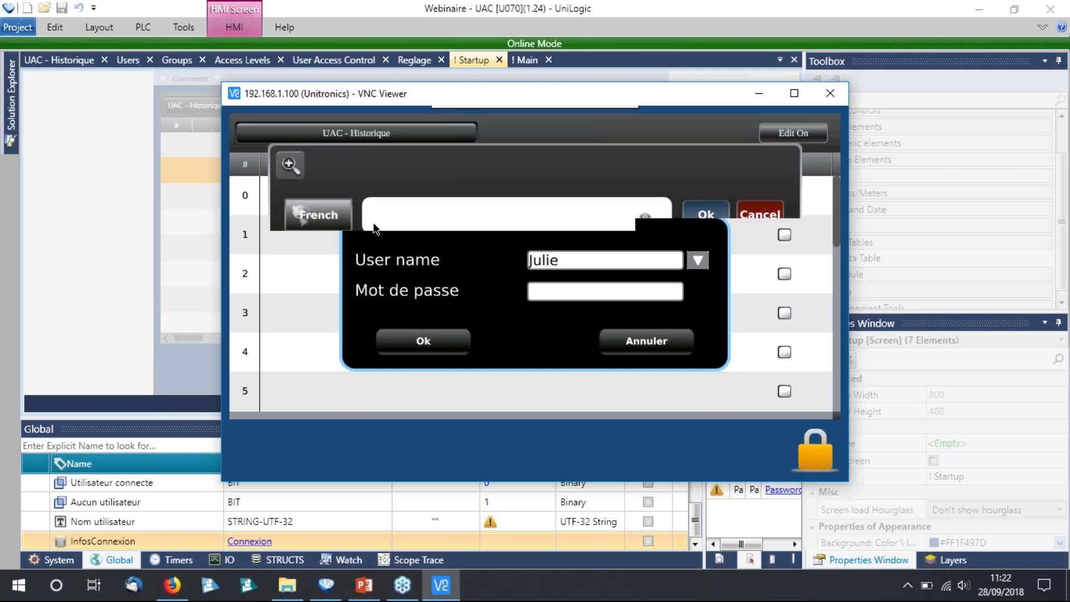
Enter the user's password to log in, then log out confirming with Oui.
click(277, 166)
click(262, 346)
click(301, 266)
click(336, 263)
click(378, 265)
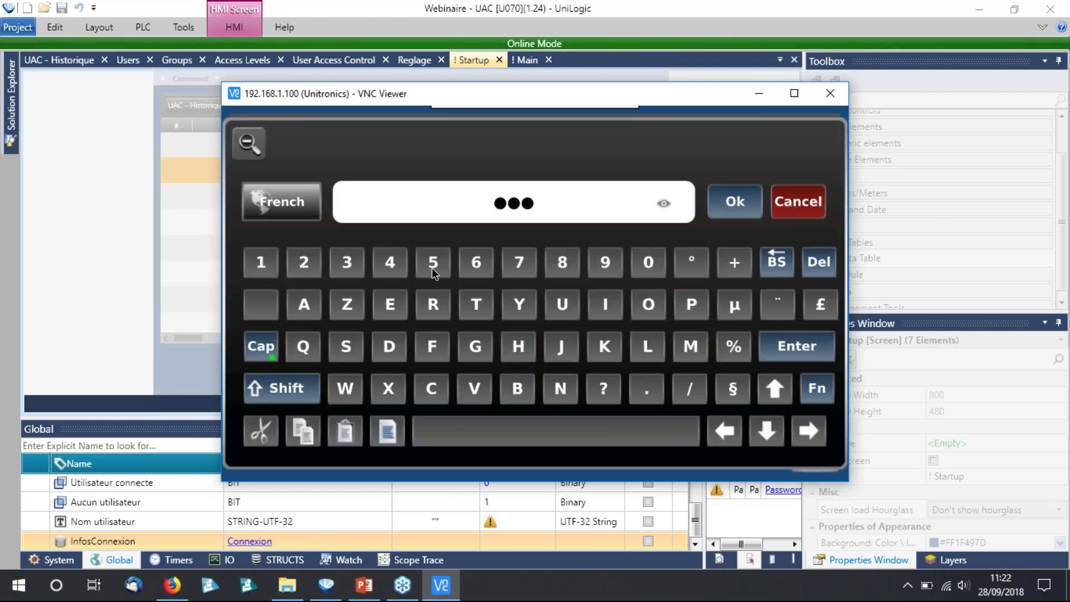
click(432, 268)
click(479, 262)
key(Return)
key(Return)
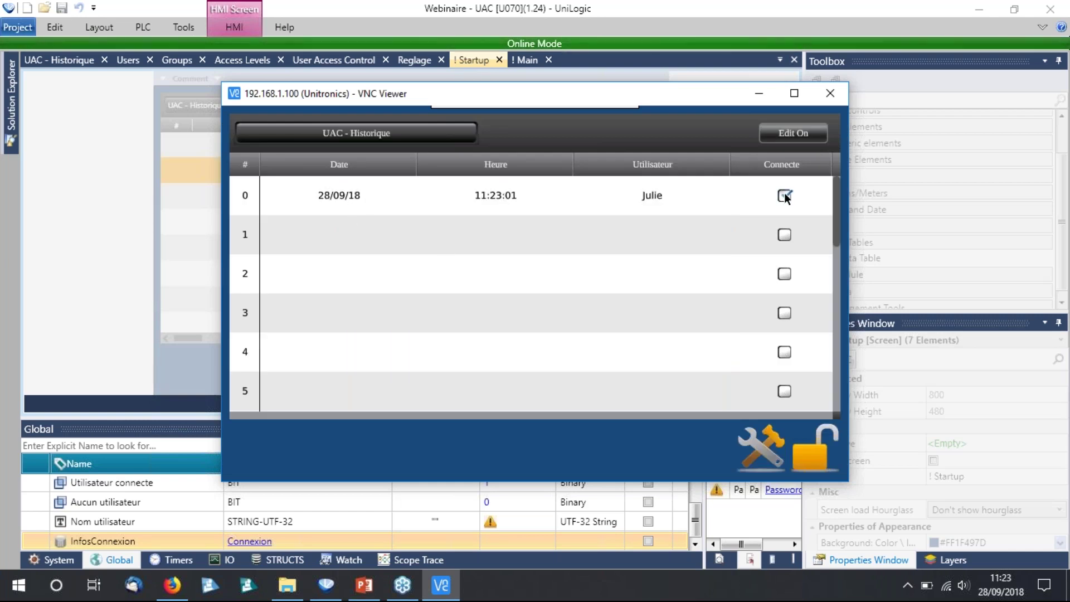
click(815, 459)
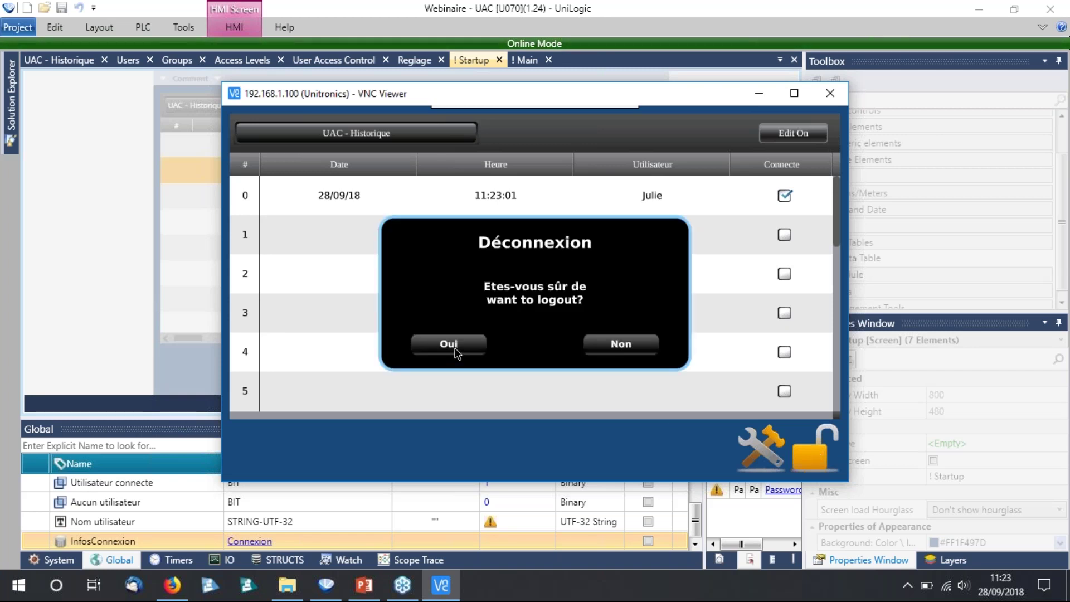
click(449, 344)
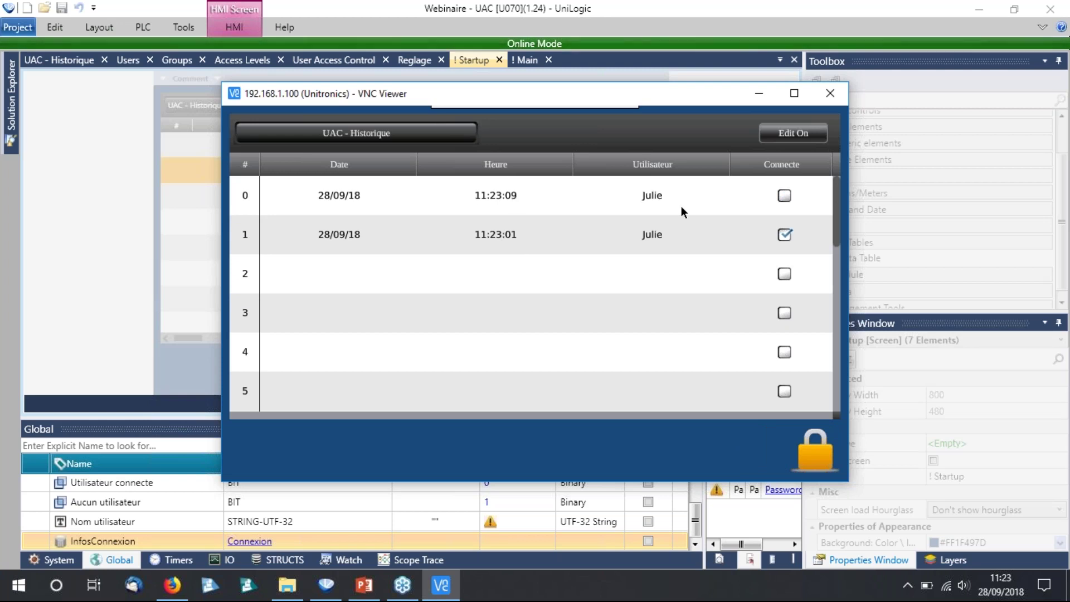
Bring up the login prompt and choose the Admin user.
click(820, 456)
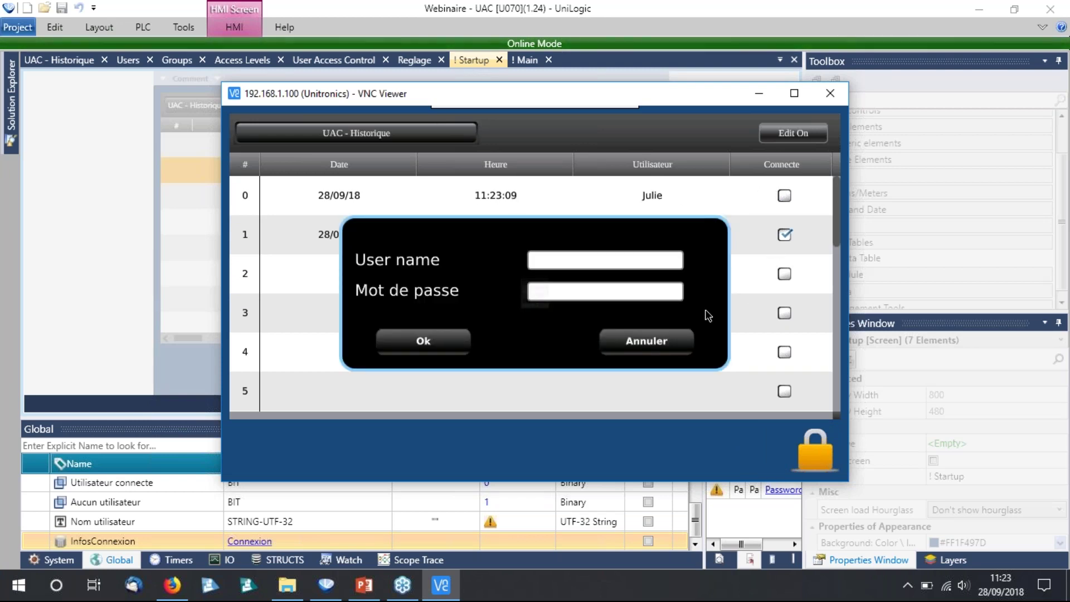
click(605, 260)
scroll(549, 310, up, 1)
click(437, 425)
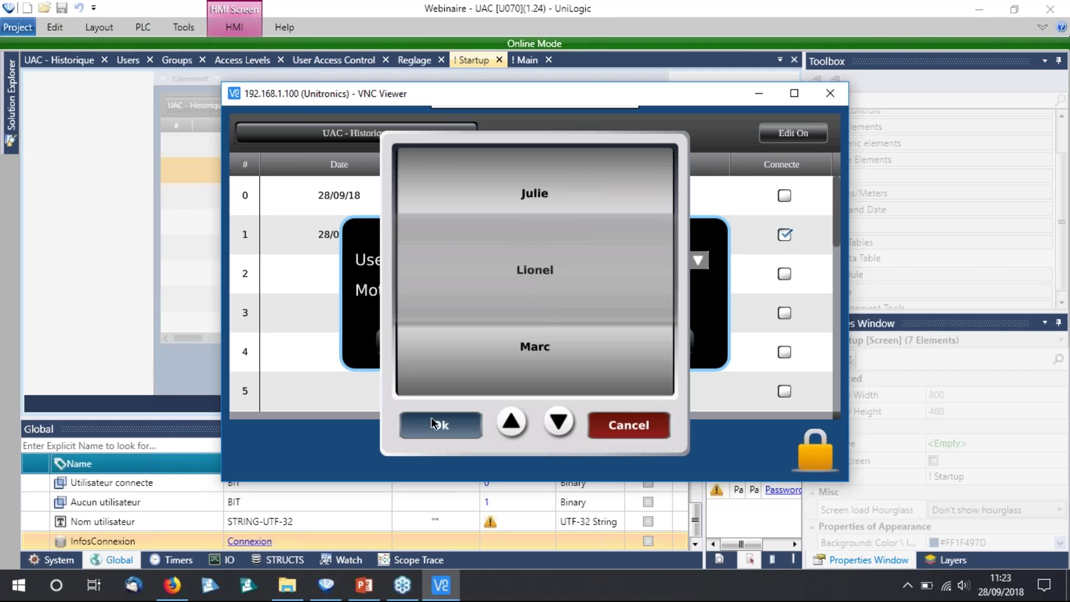
Enter the Admin password, log in, and open the panel's system menu.
click(534, 299)
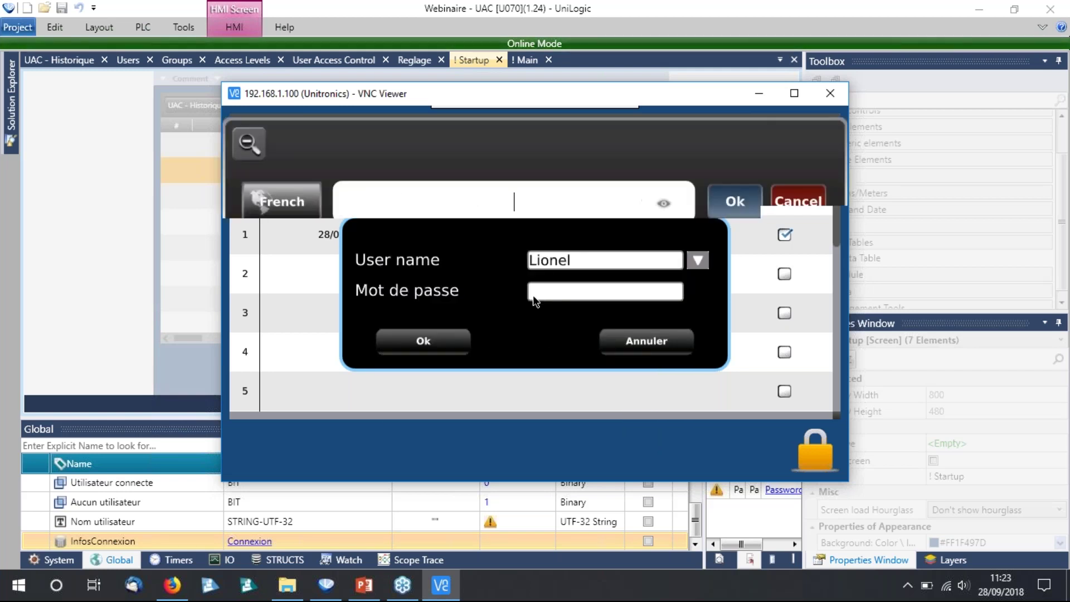
click(261, 349)
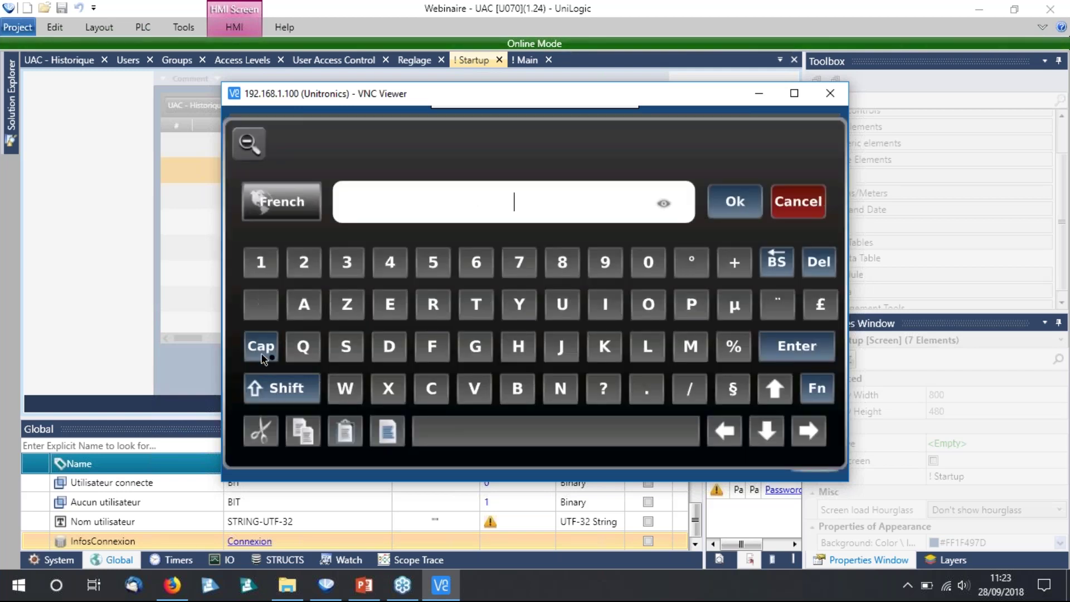
click(355, 269)
click(390, 263)
click(477, 265)
click(519, 261)
click(563, 262)
click(566, 262)
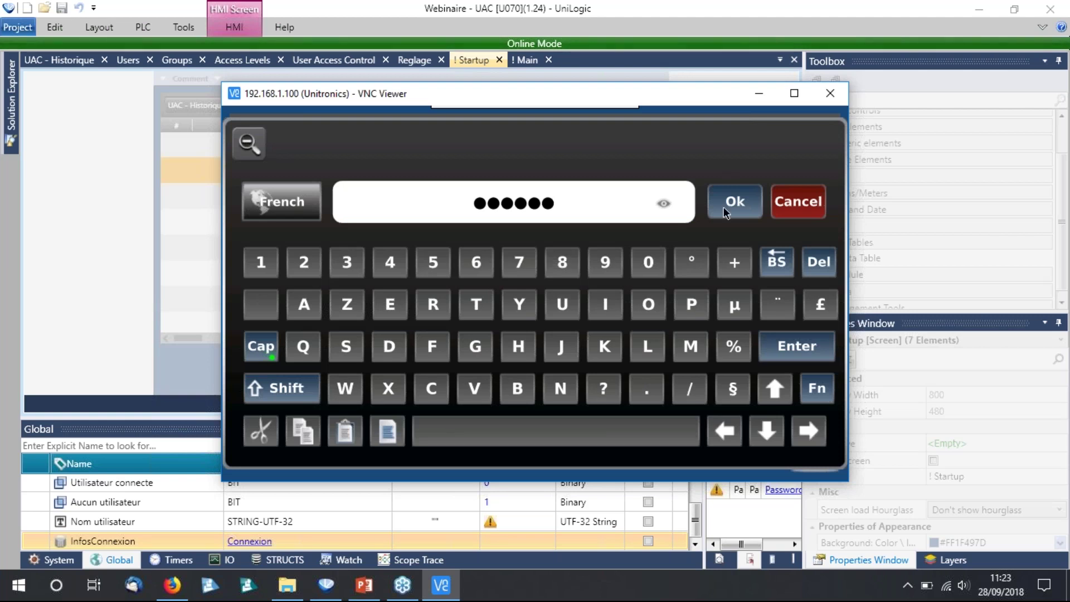
click(723, 206)
click(457, 343)
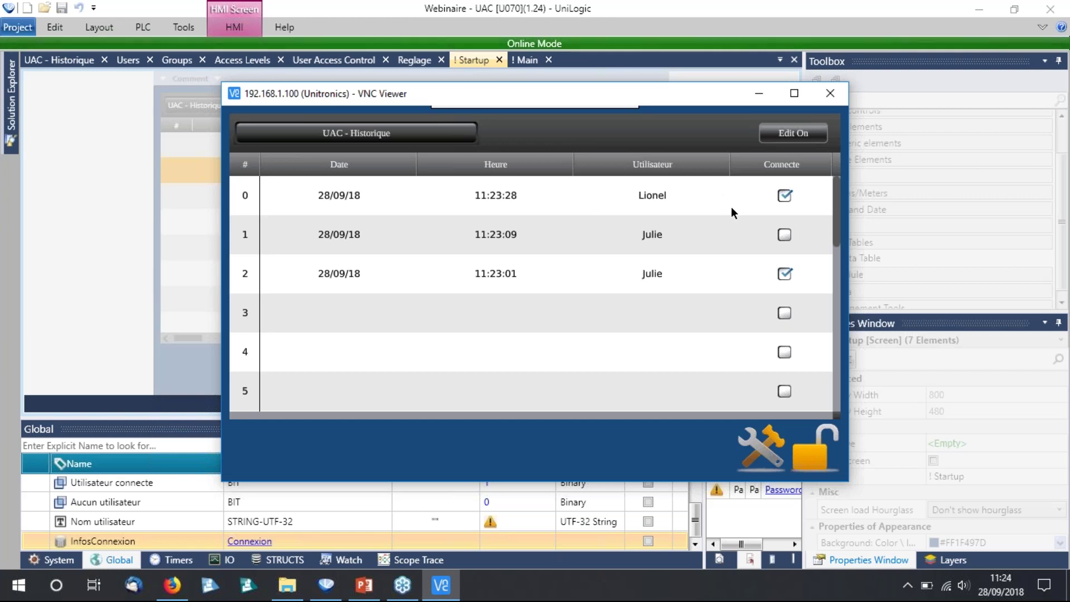
click(845, 111)
Open the panel's account management in UniApps and start adding a new user.
click(814, 124)
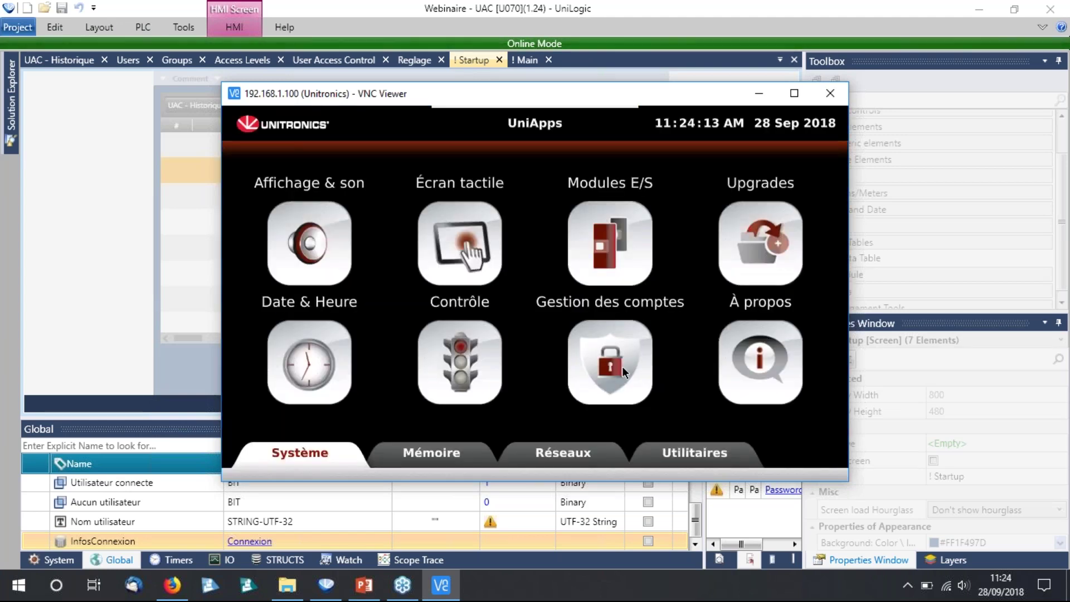
click(623, 368)
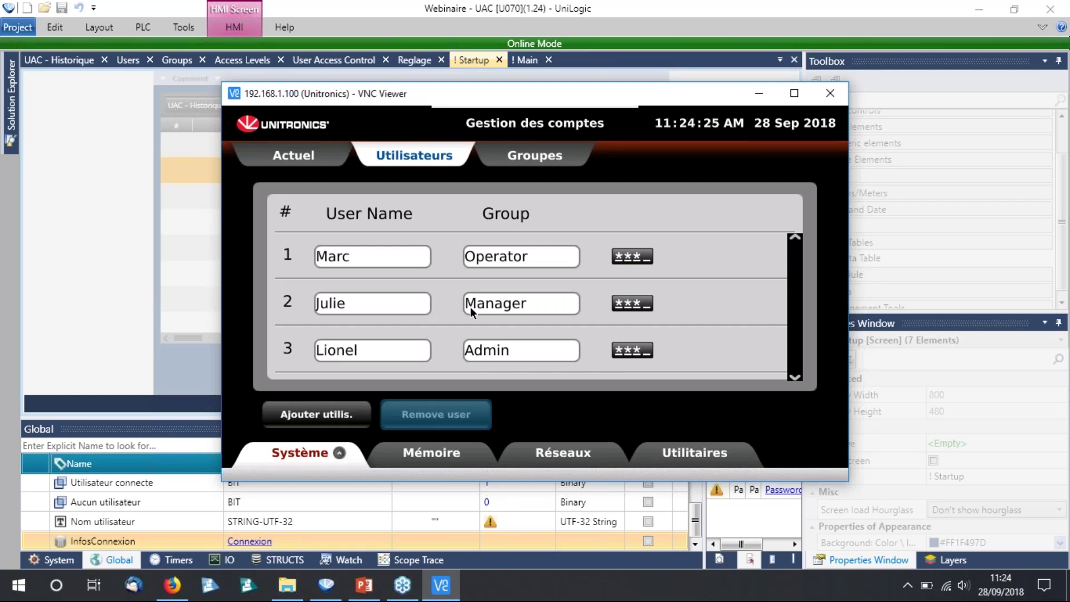
click(305, 425)
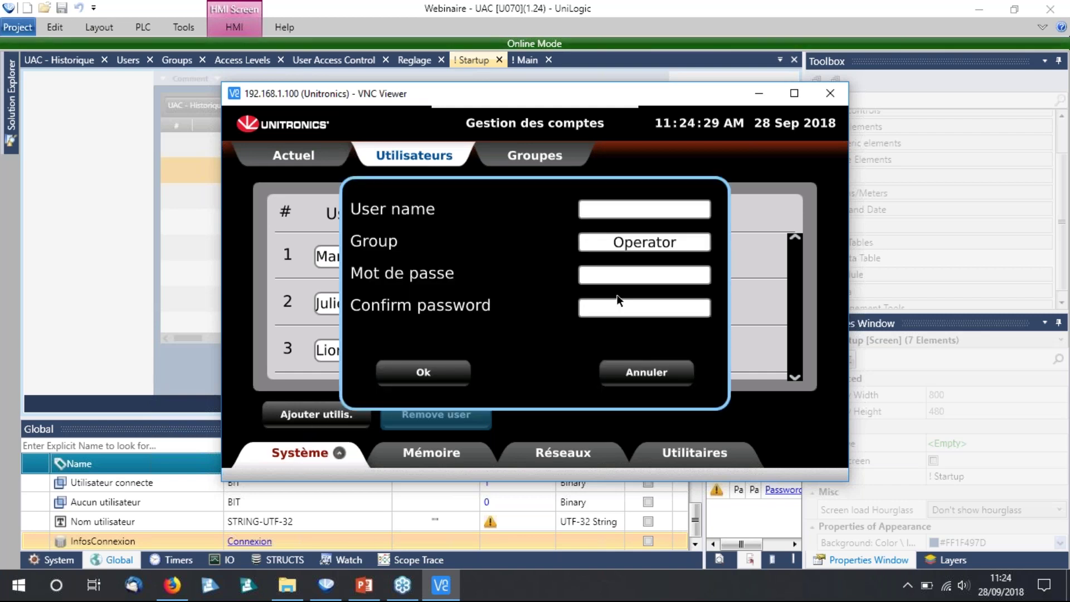
Enter the new user's name with a capital first letter.
click(645, 209)
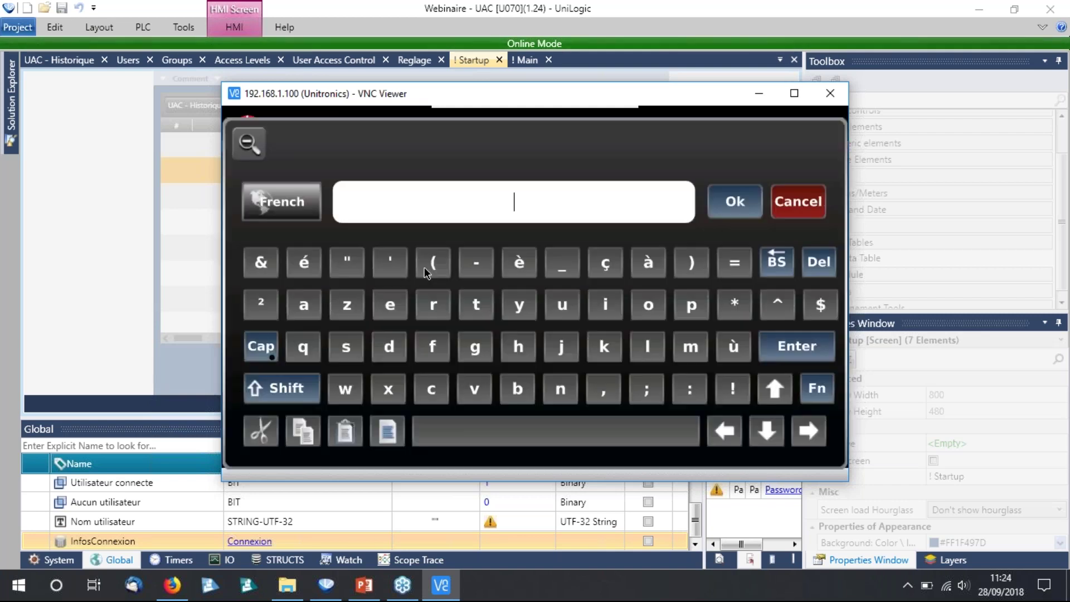
click(276, 390)
click(648, 346)
click(390, 304)
click(304, 305)
click(750, 202)
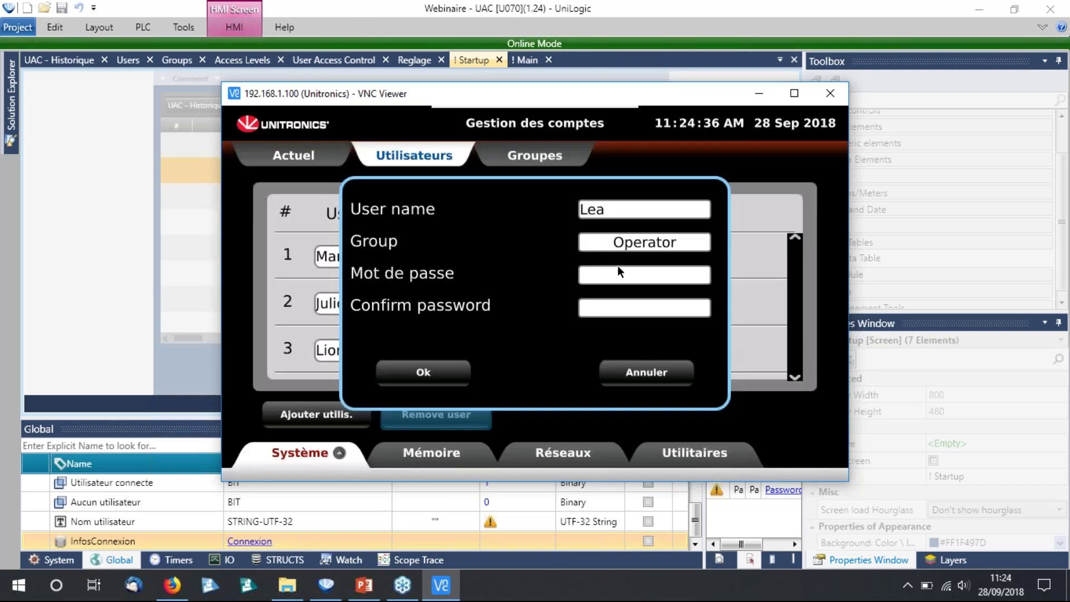
Enter the new user's password.
click(446, 317)
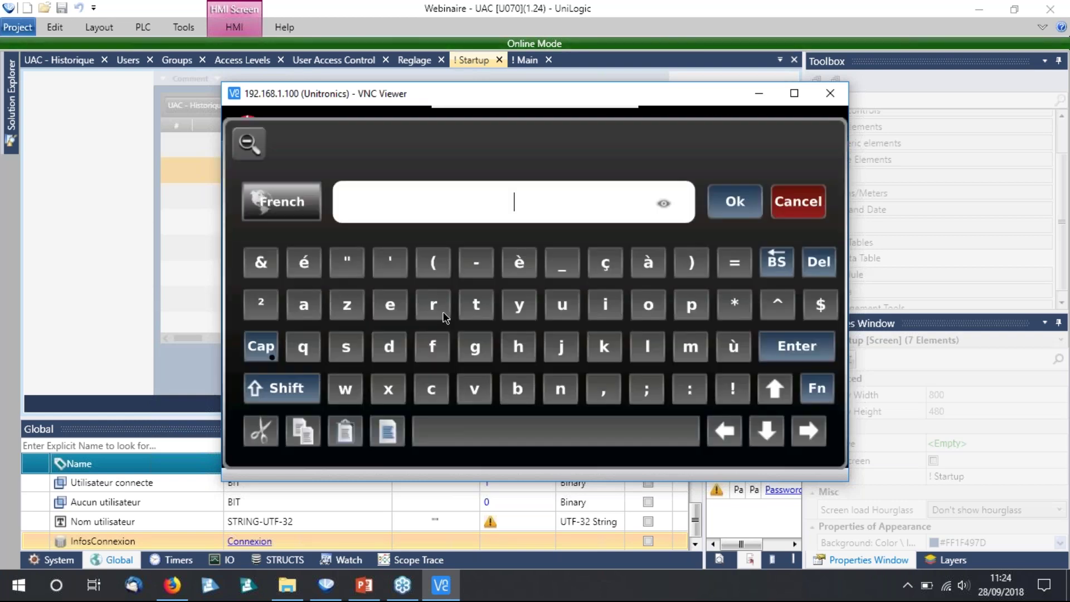
click(285, 390)
click(270, 353)
click(393, 265)
click(477, 262)
click(519, 262)
click(562, 262)
click(605, 262)
click(648, 262)
click(734, 202)
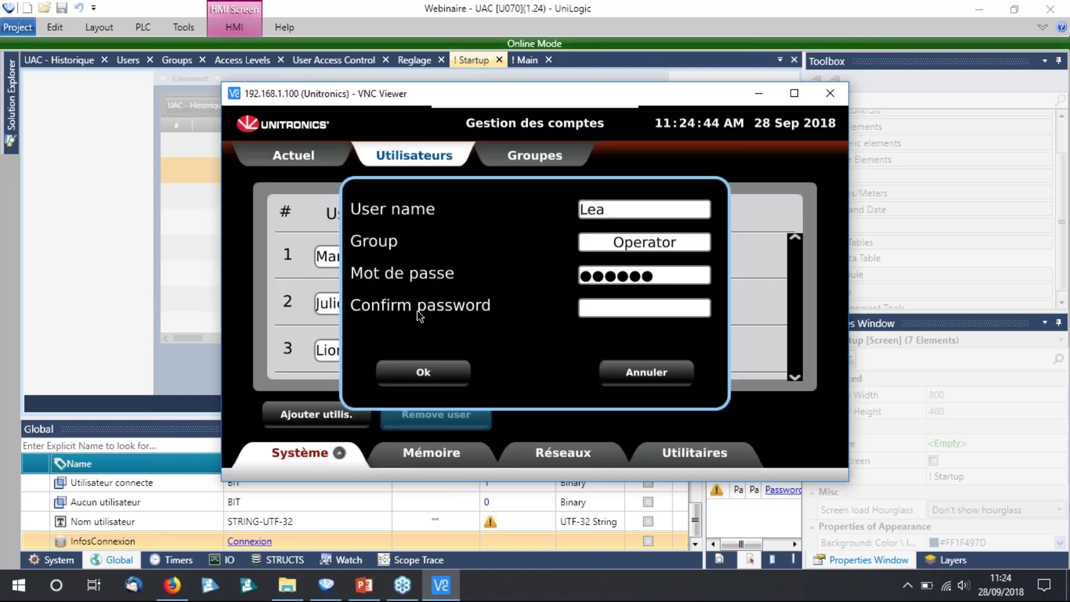
Confirm the password, save the user in the Operator group, and dismiss the success message.
click(420, 314)
click(310, 400)
click(390, 262)
click(476, 262)
click(519, 262)
click(562, 262)
click(606, 262)
click(648, 262)
click(735, 201)
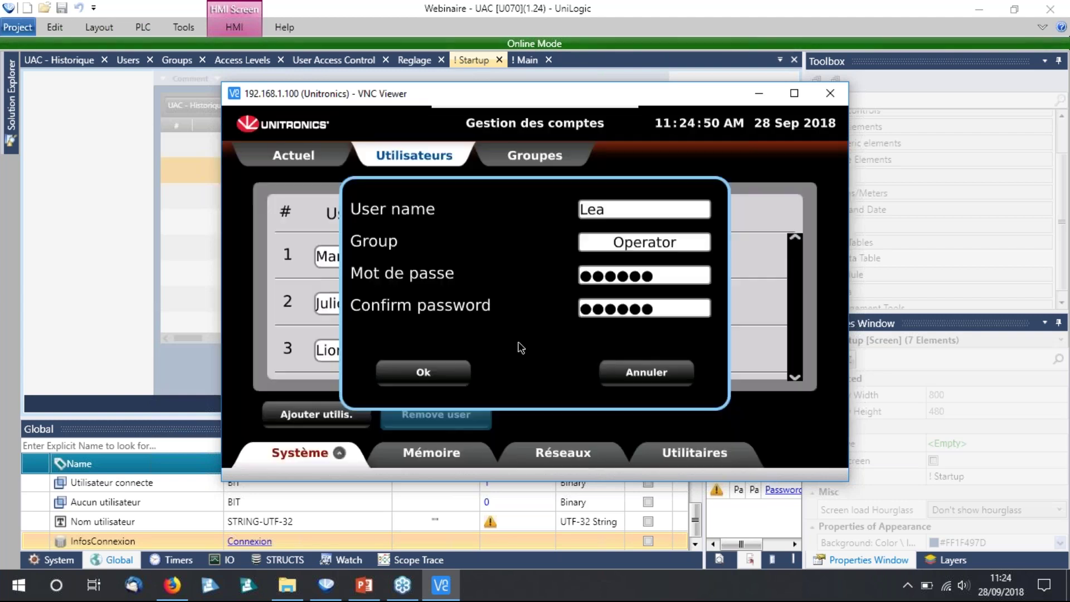
click(414, 374)
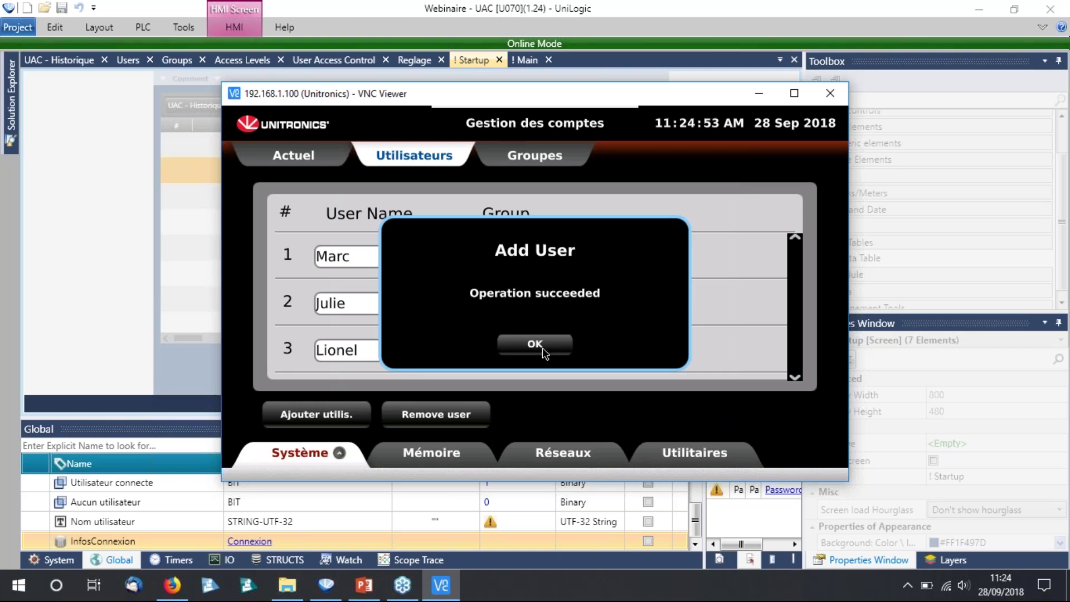
click(535, 344)
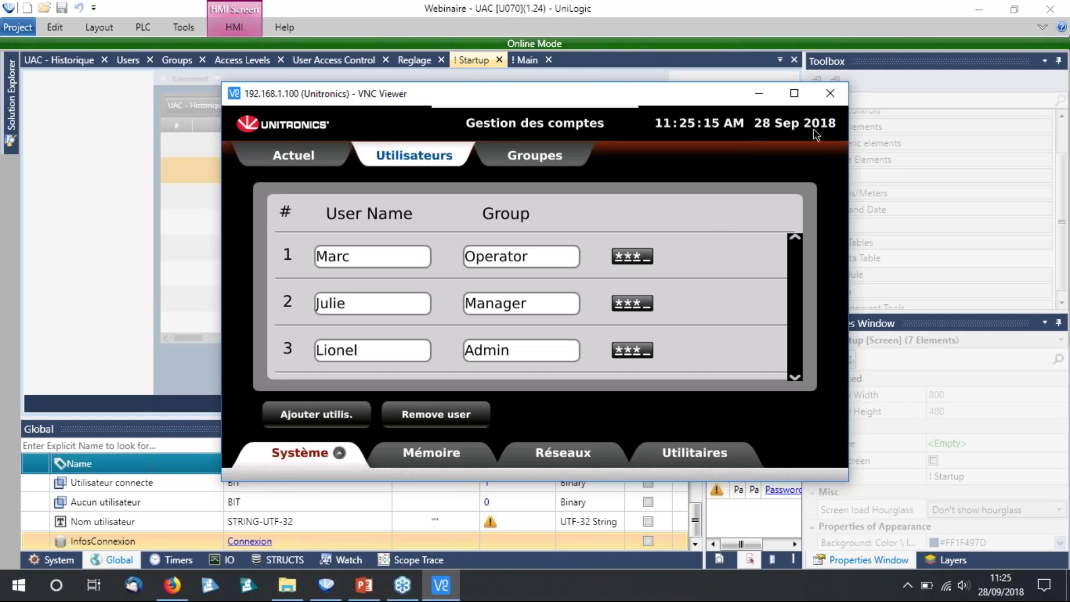
Return to UniLogic's ! Main ladder and expand Data Table: Indexed in the Toolbox.
click(843, 114)
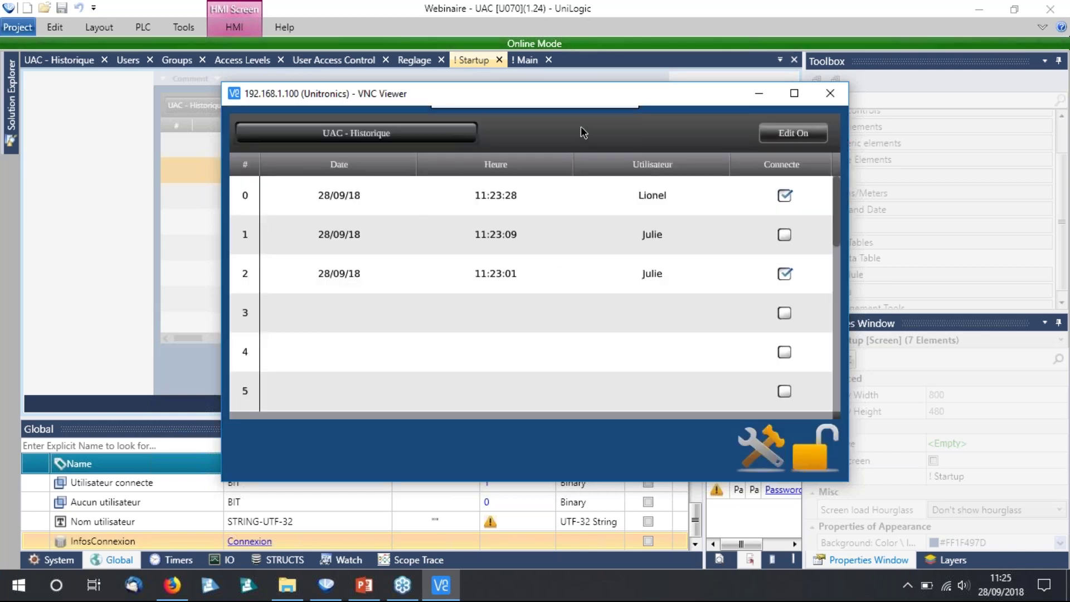
click(144, 27)
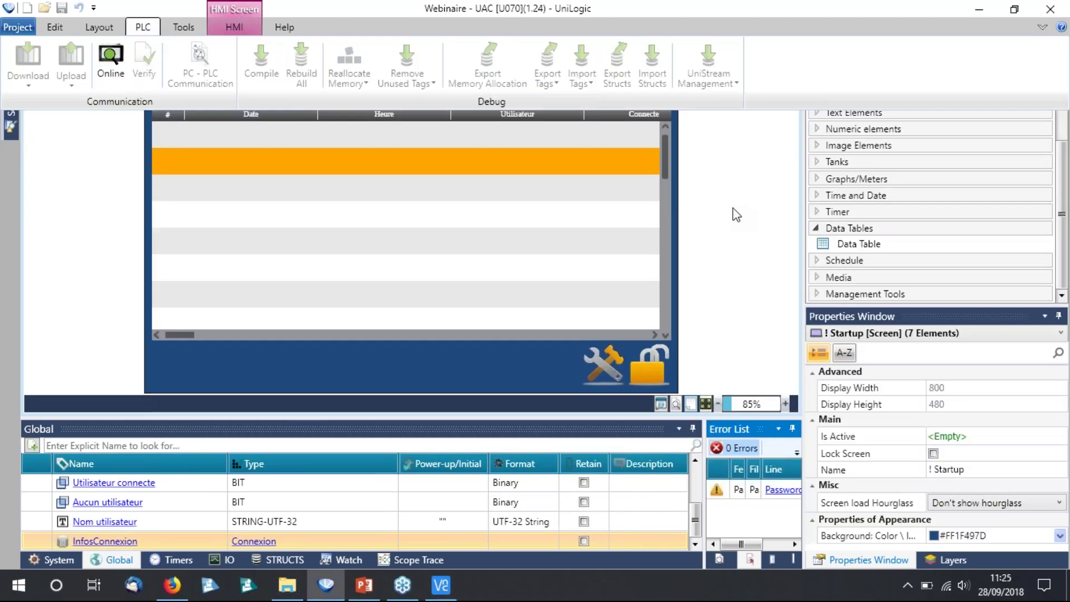
click(733, 213)
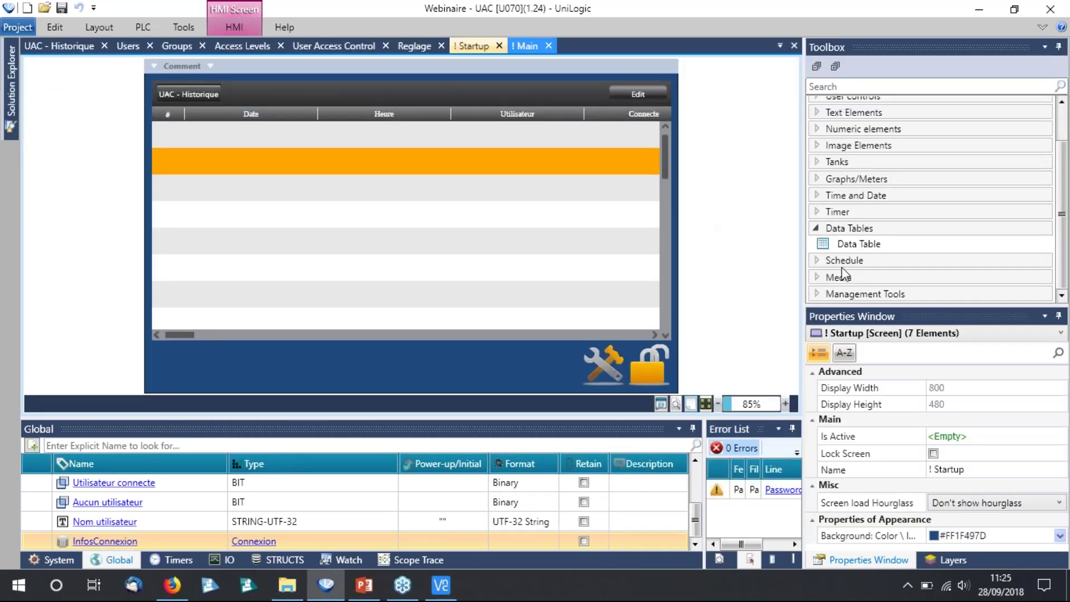
scroll(880, 312, down, 10)
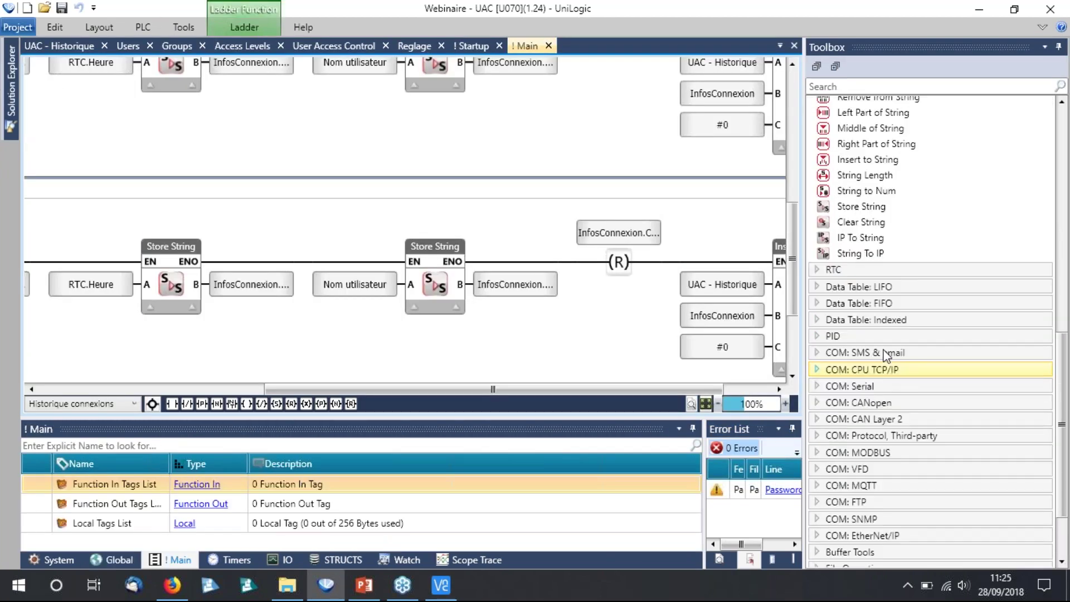
click(886, 317)
scroll(880, 323, down, 3)
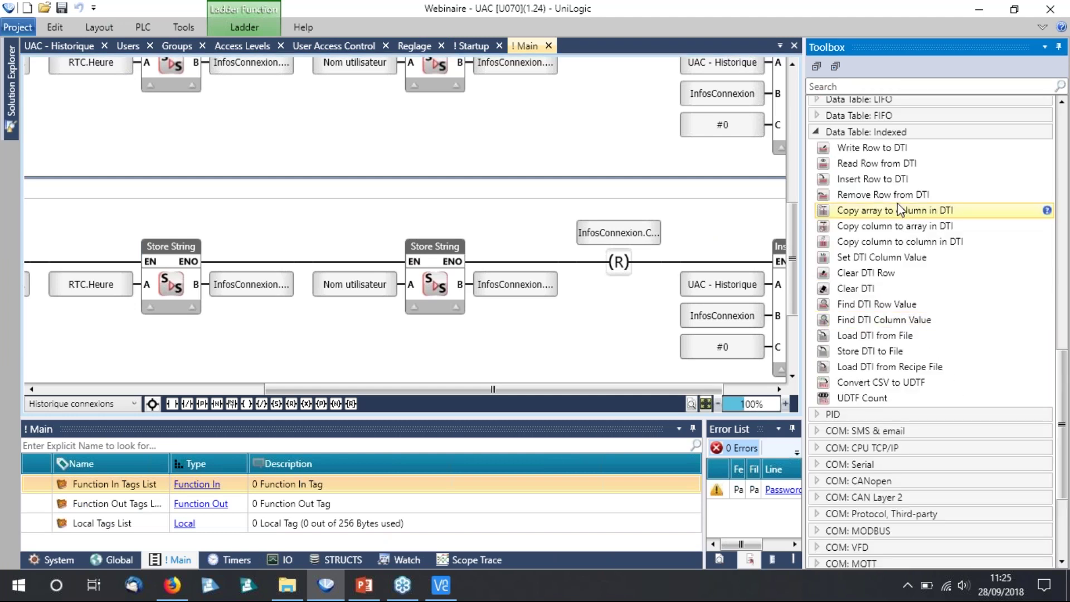